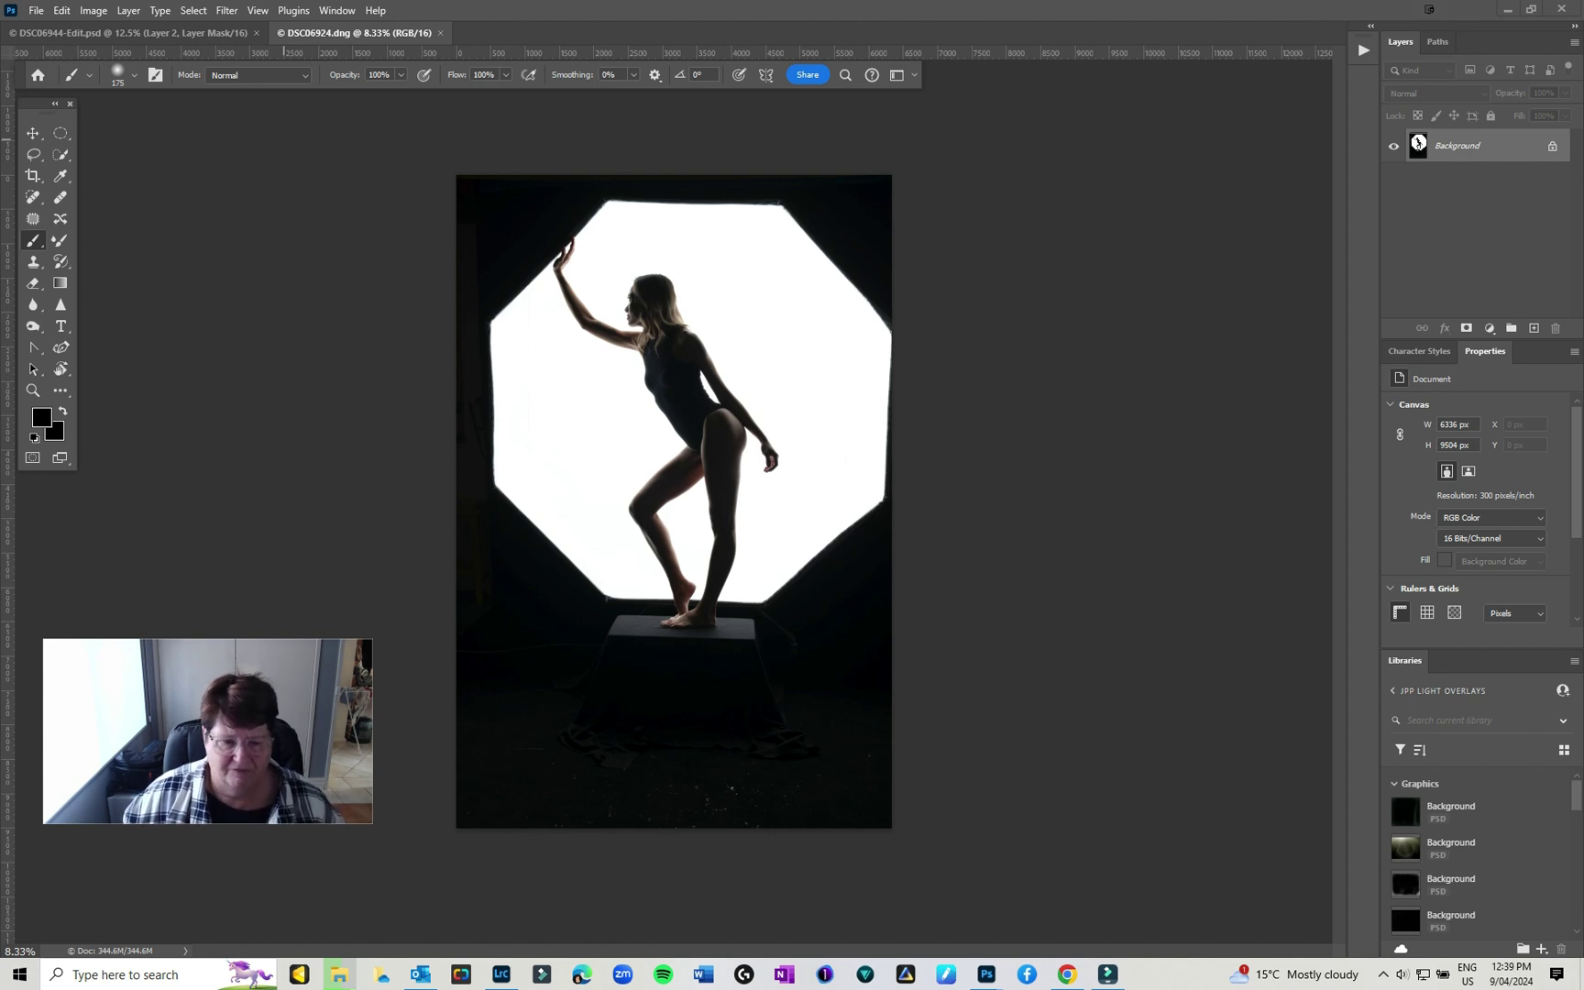
# - Crop the photo to a 4:5 frame, rotating it about -1.7° and repositioning the dancer
pyautogui.scroll(4, 633, 595)
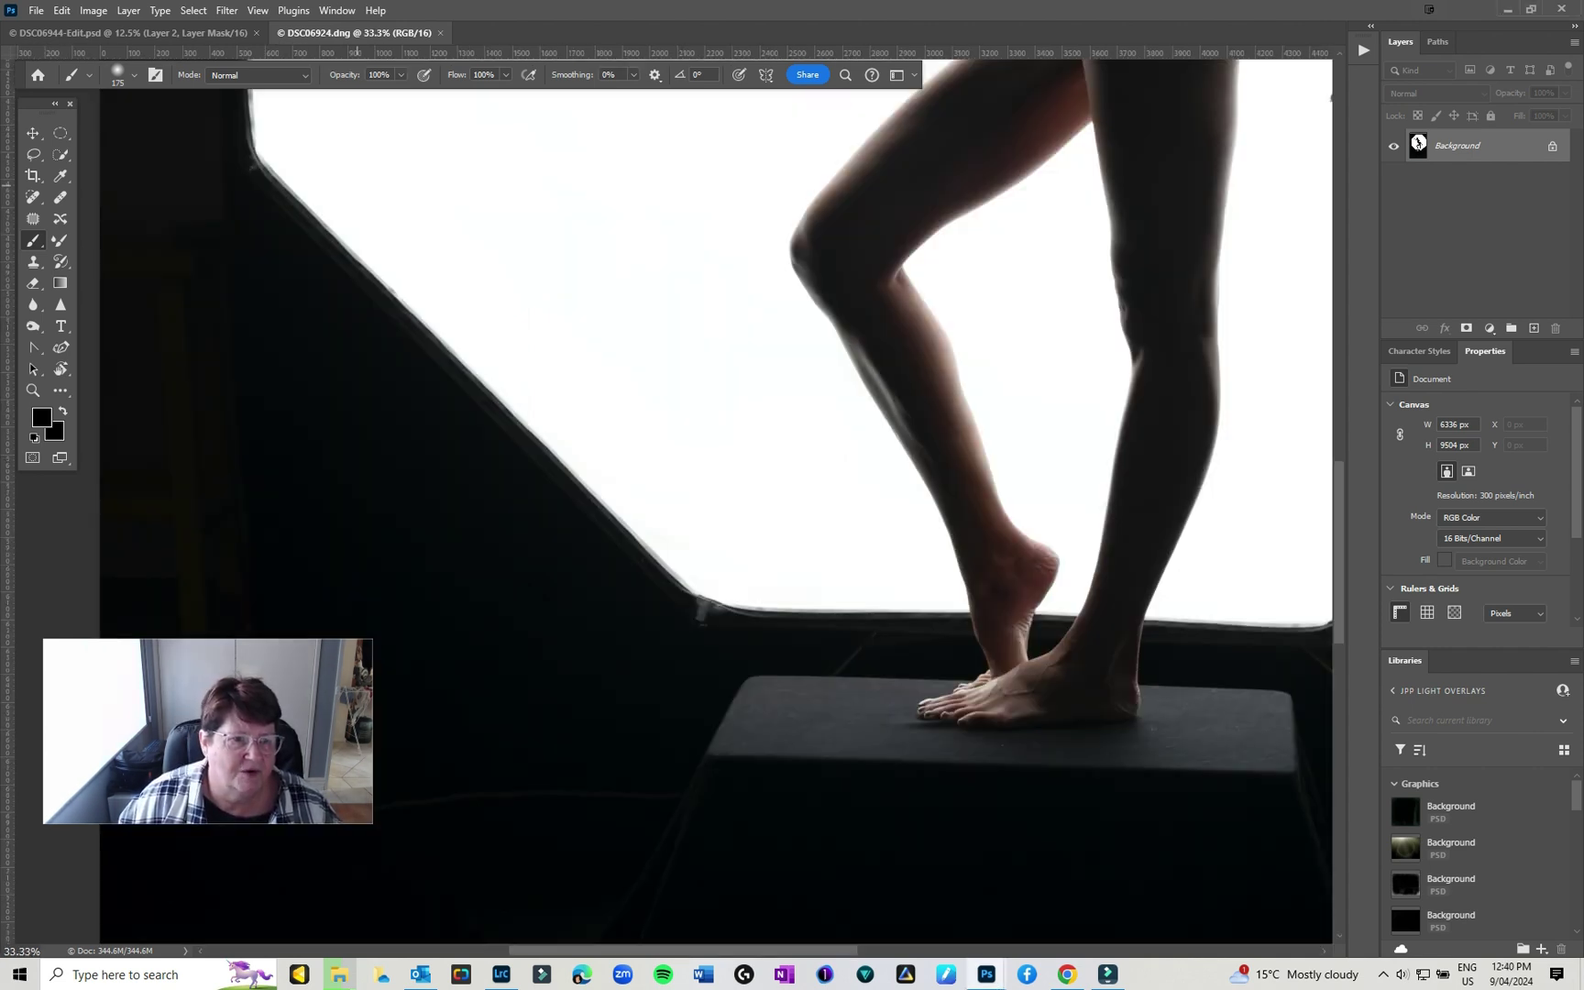
pyautogui.scroll(8, 715, 500)
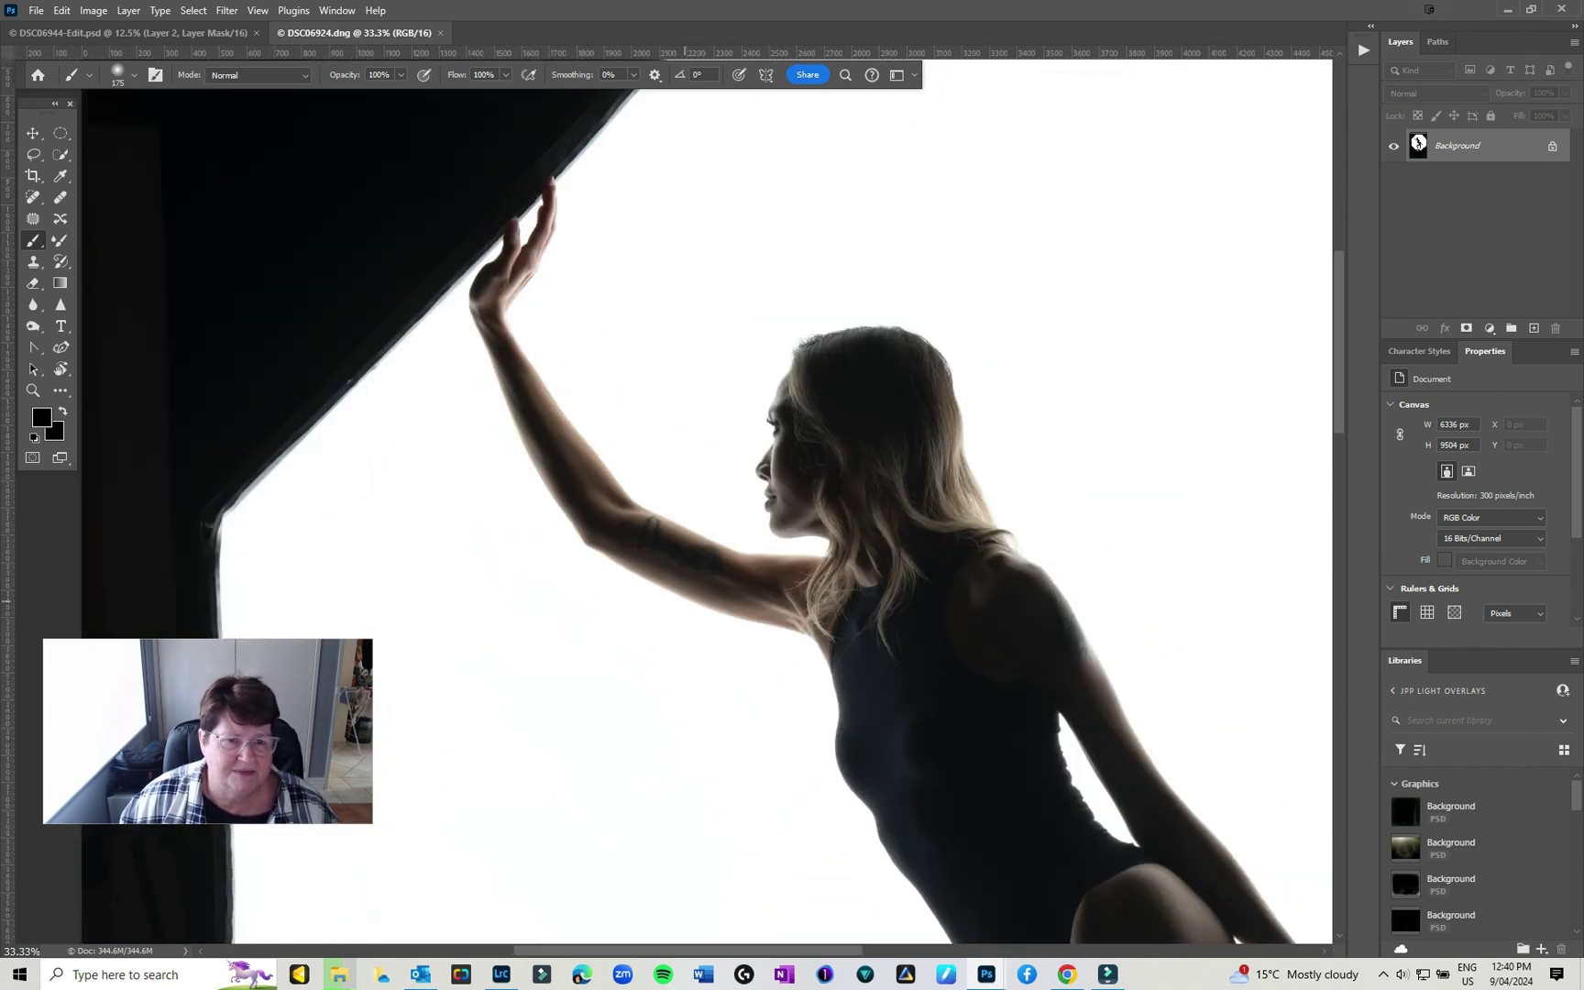
pyautogui.scroll(-8, 674, 513)
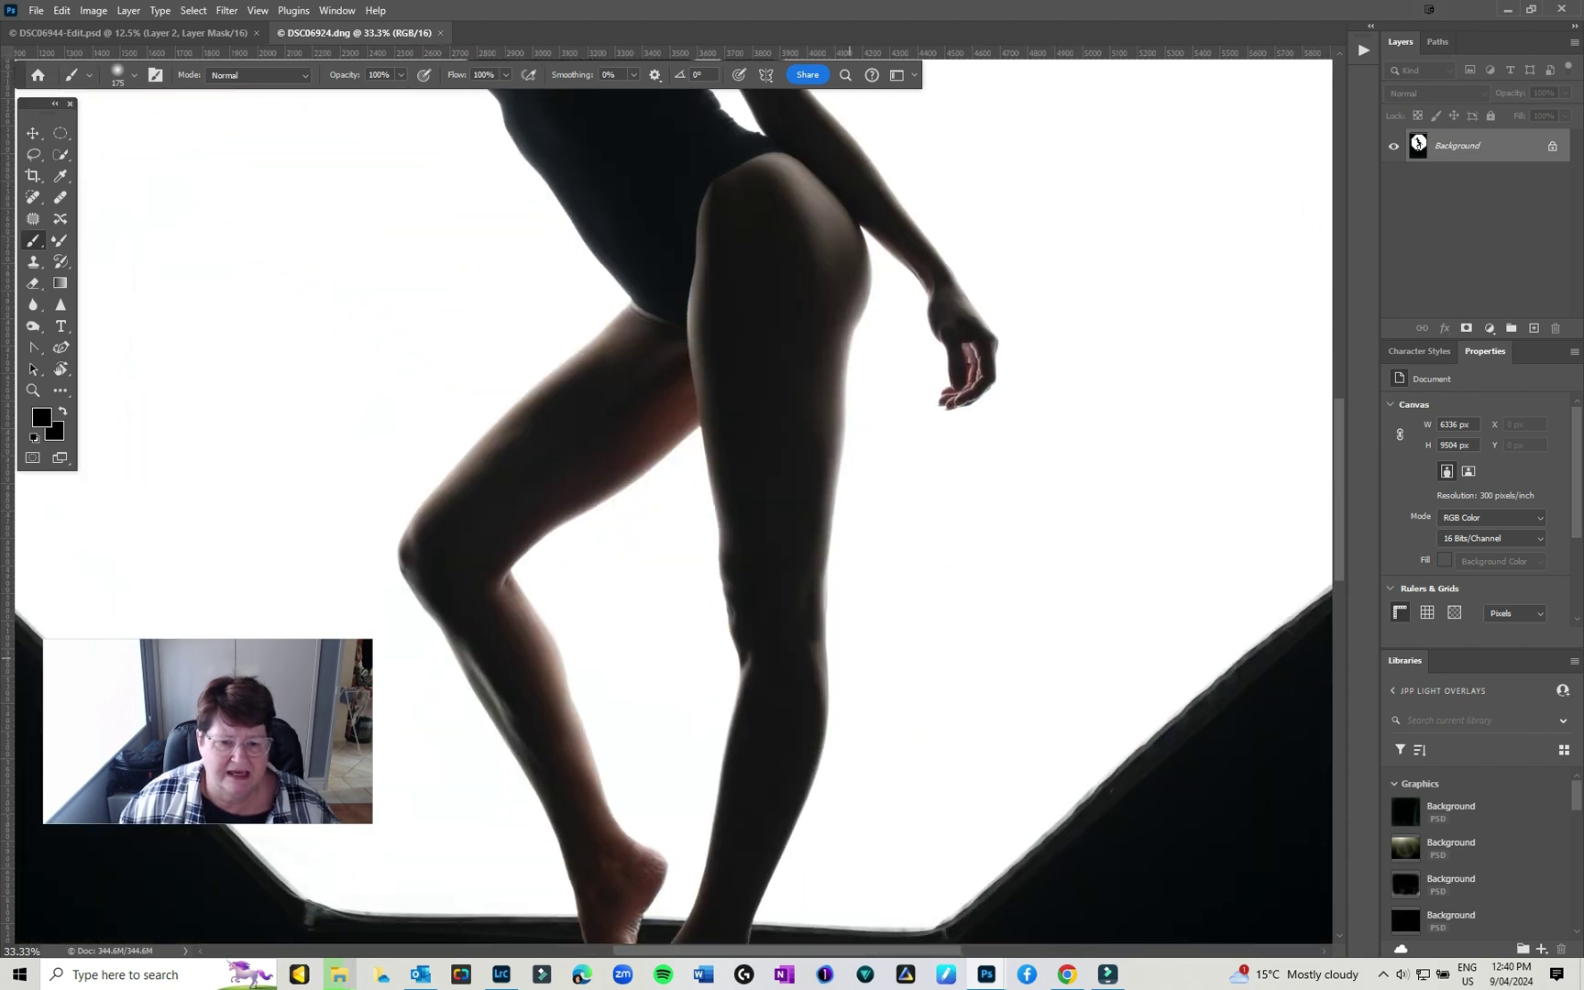
pyautogui.scroll(-3, 674, 500)
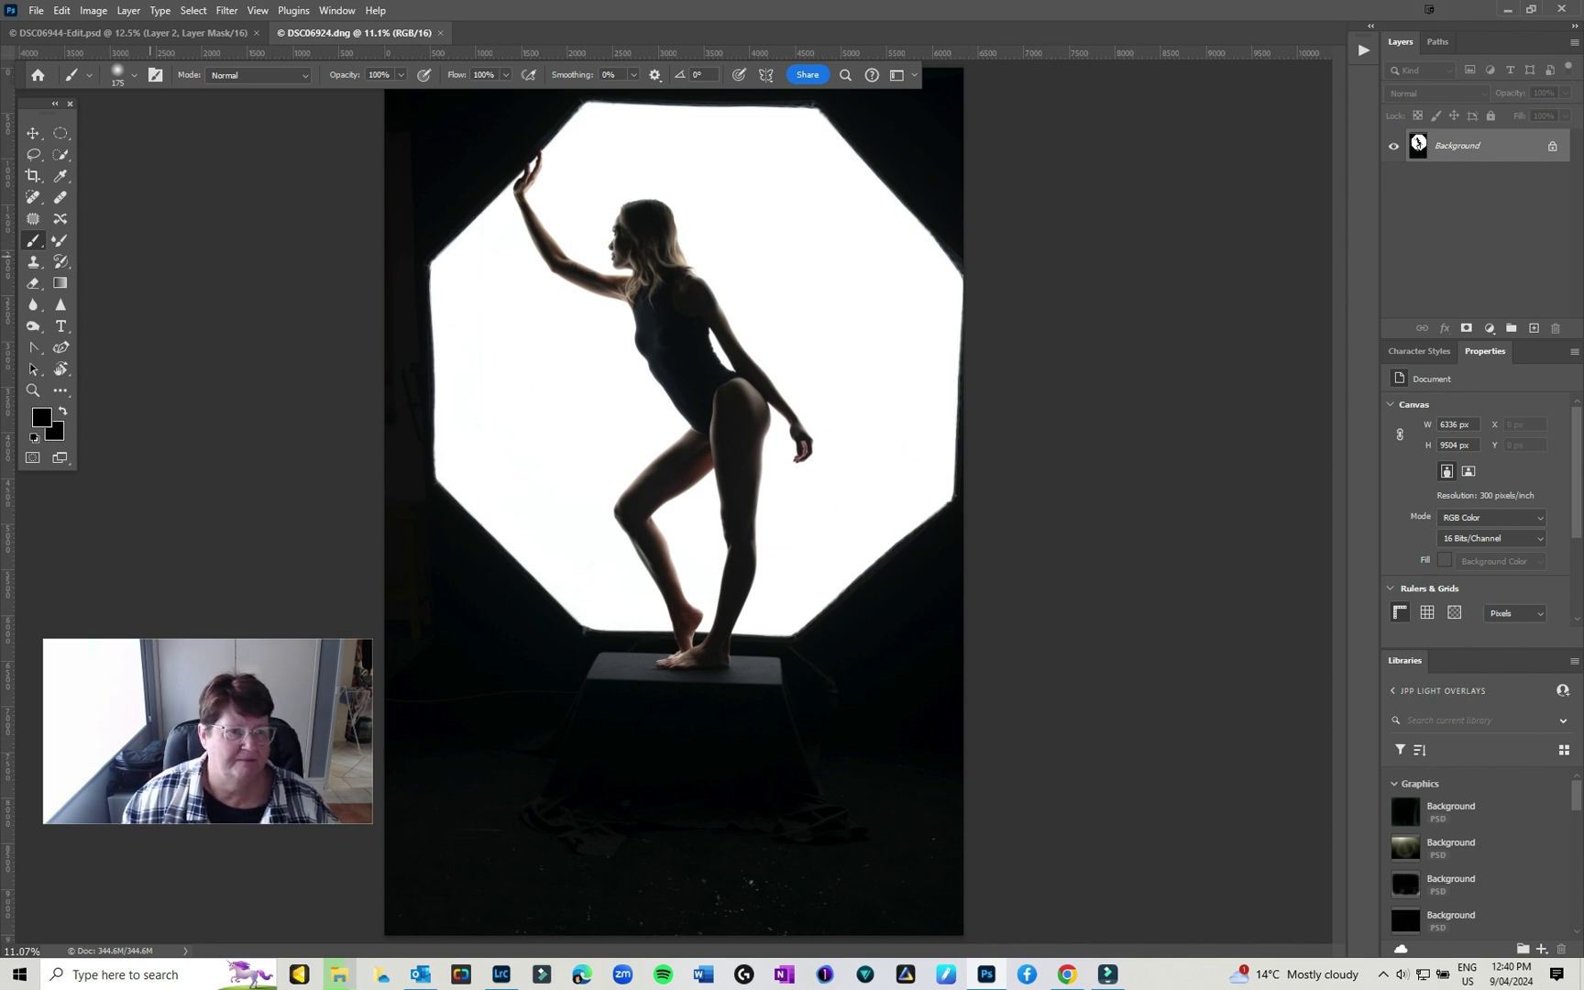
pyautogui.press('c')
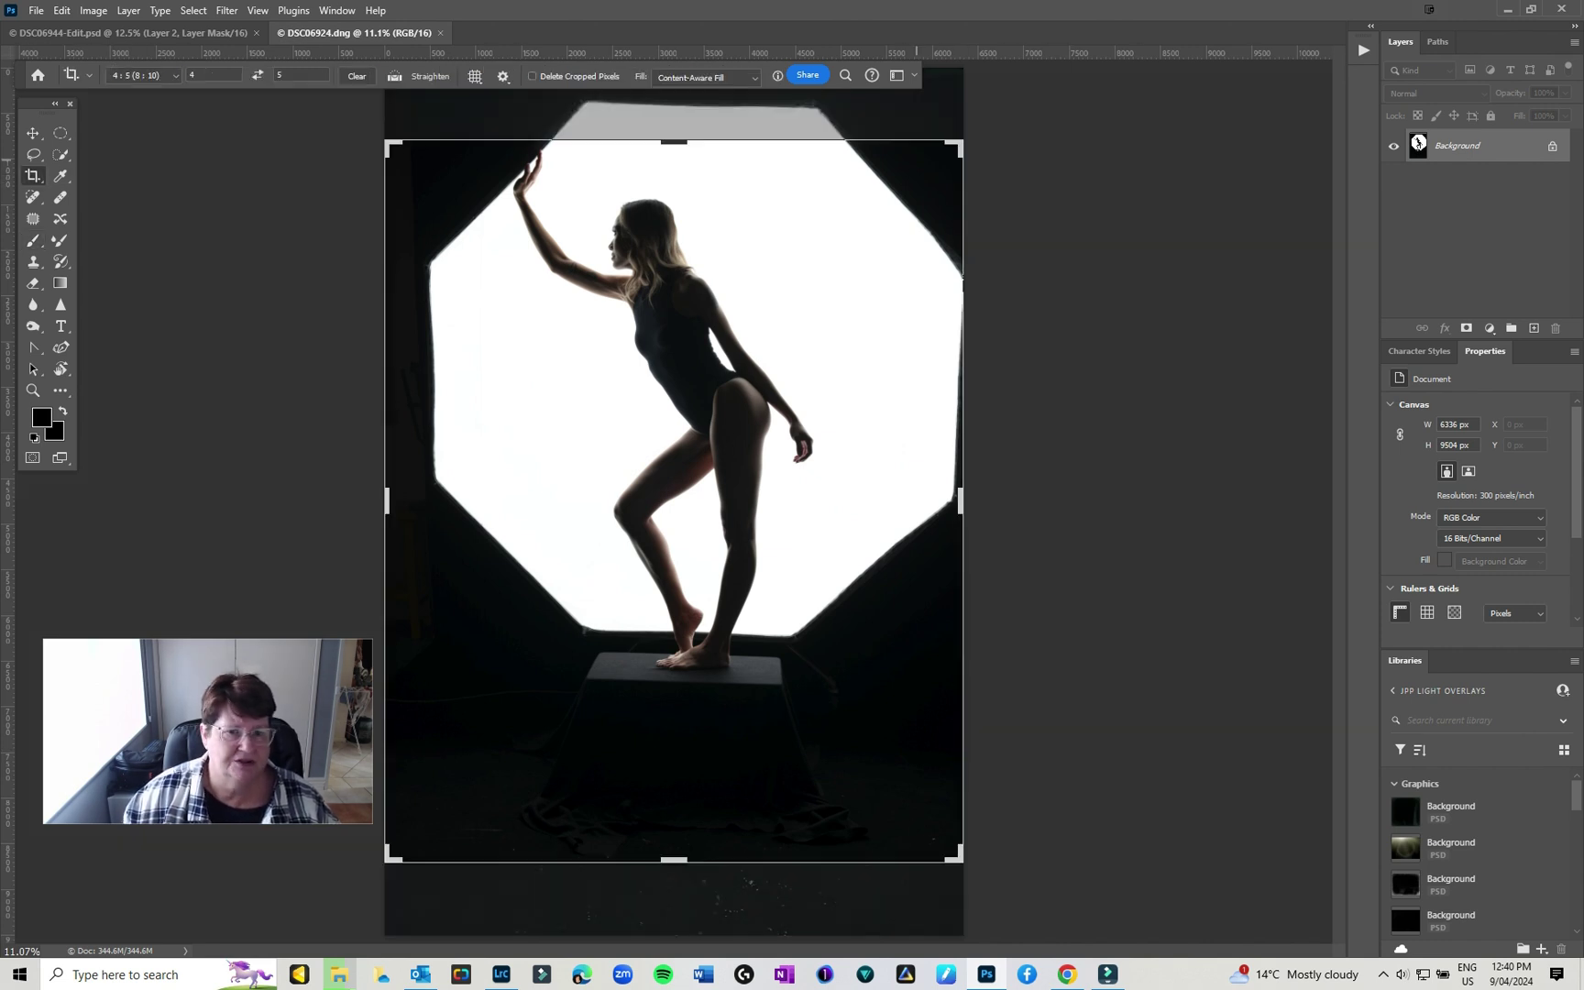
pyautogui.moveTo(999, 229); pyautogui.dragTo(1003, 303)
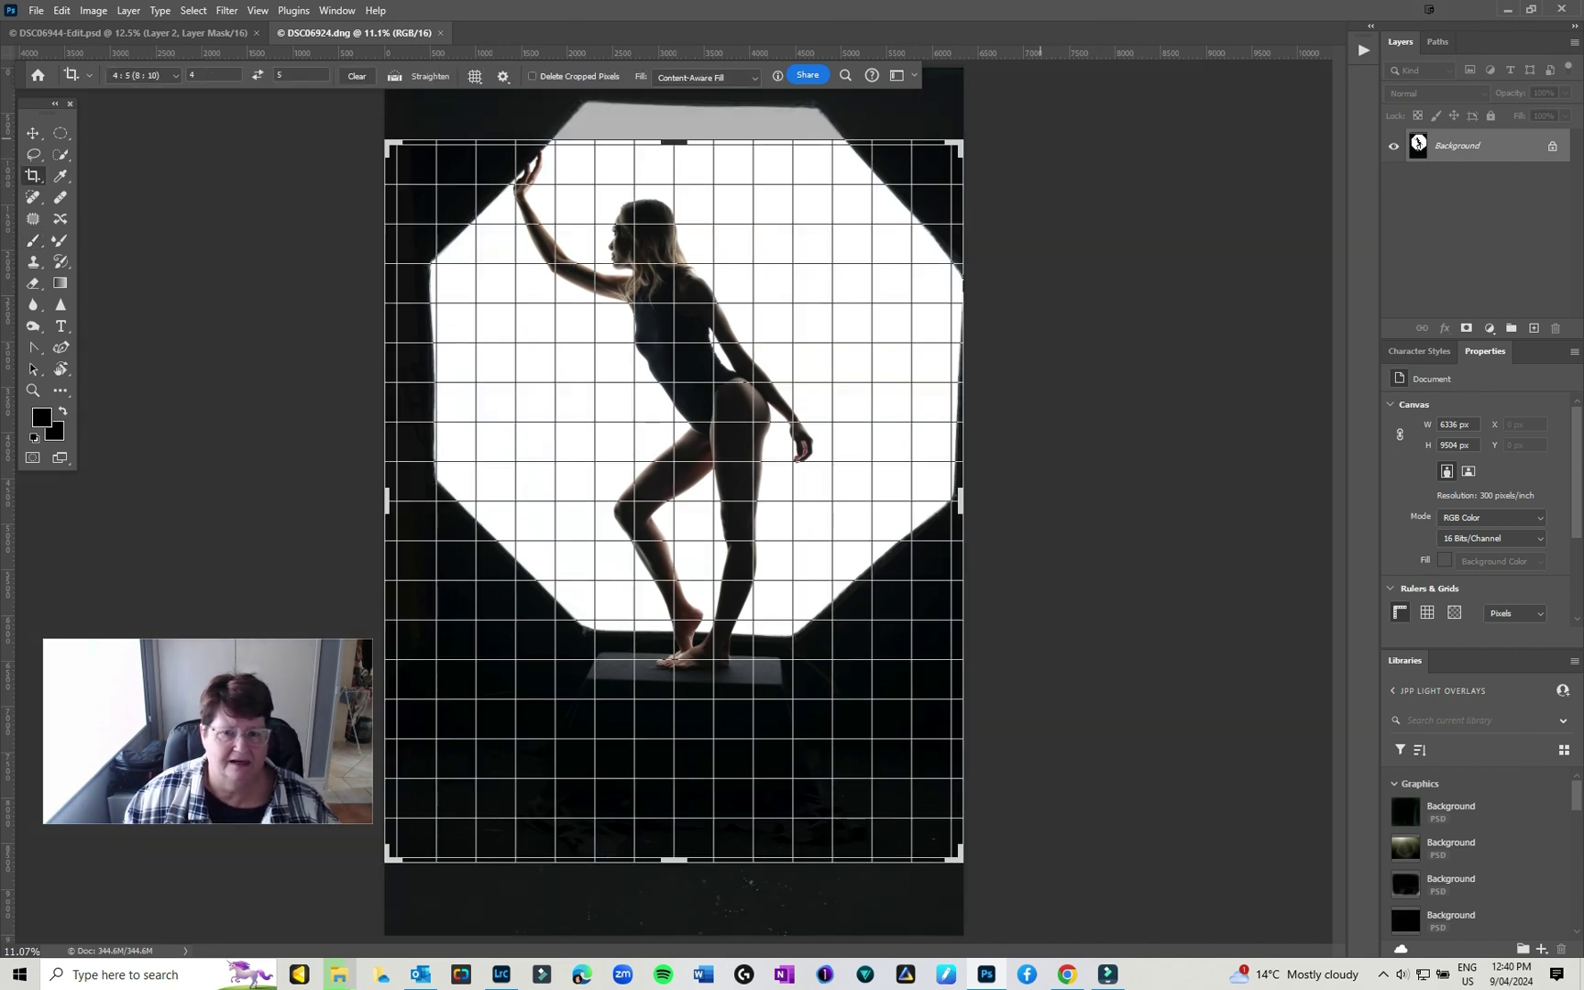
pyautogui.moveTo(715, 238); pyautogui.dragTo(731, 330)
pyautogui.moveTo(999, 147); pyautogui.dragTo(1027, 108)
pyautogui.moveTo(789, 180); pyautogui.dragTo(795, 190)
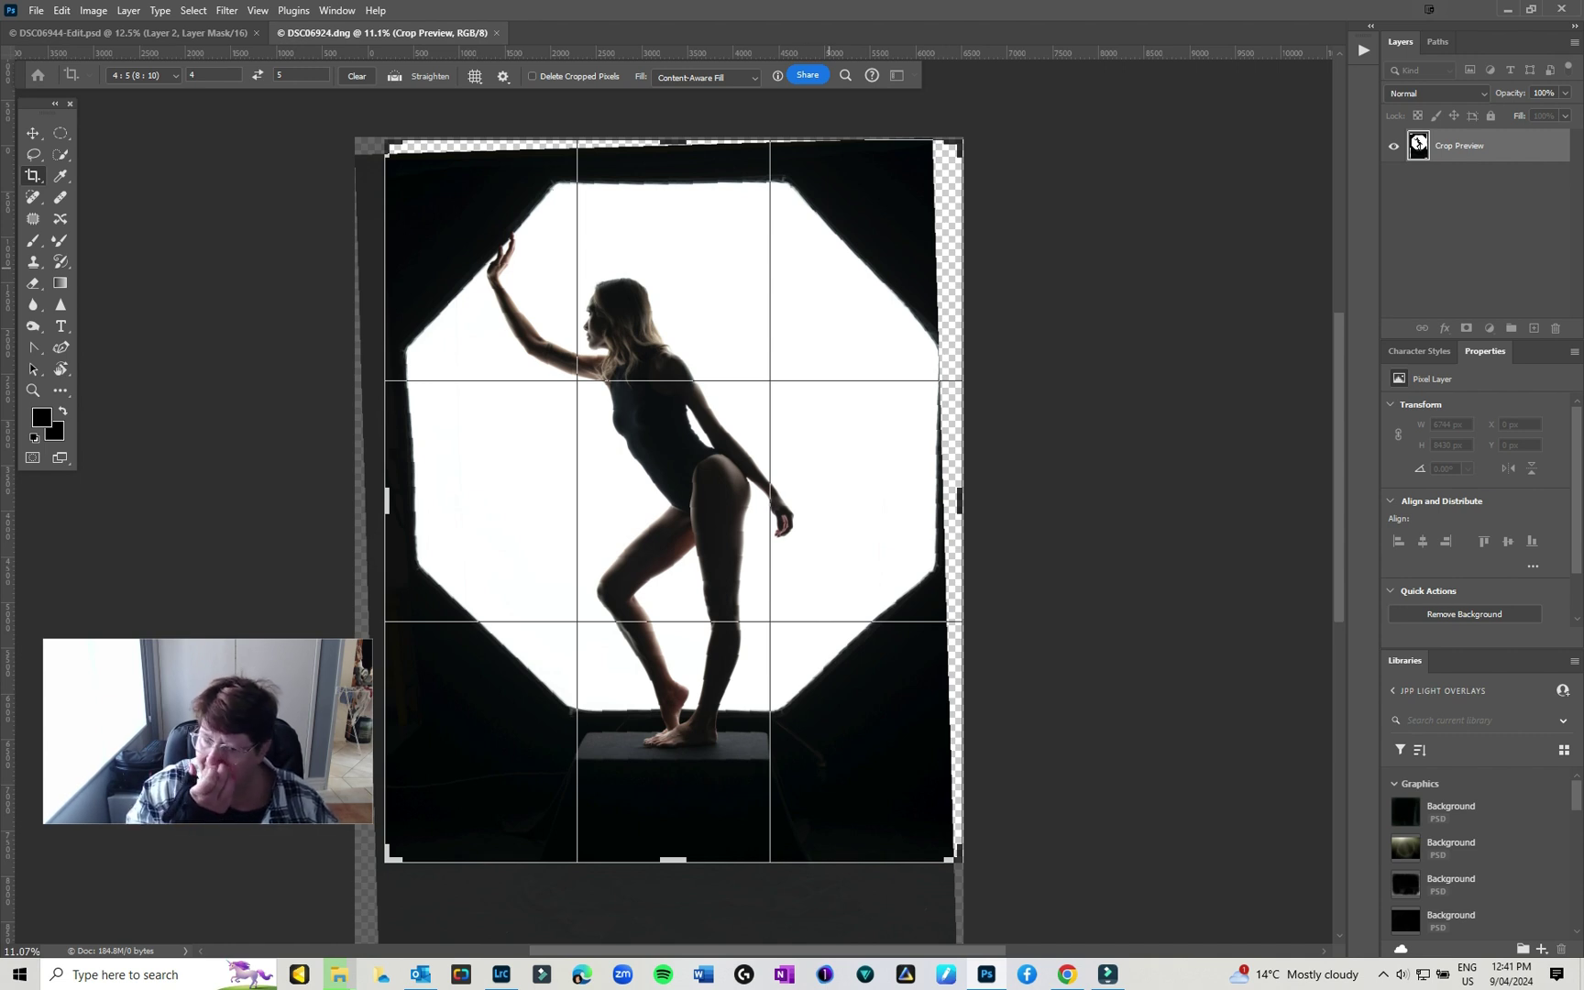
pyautogui.press('Return')
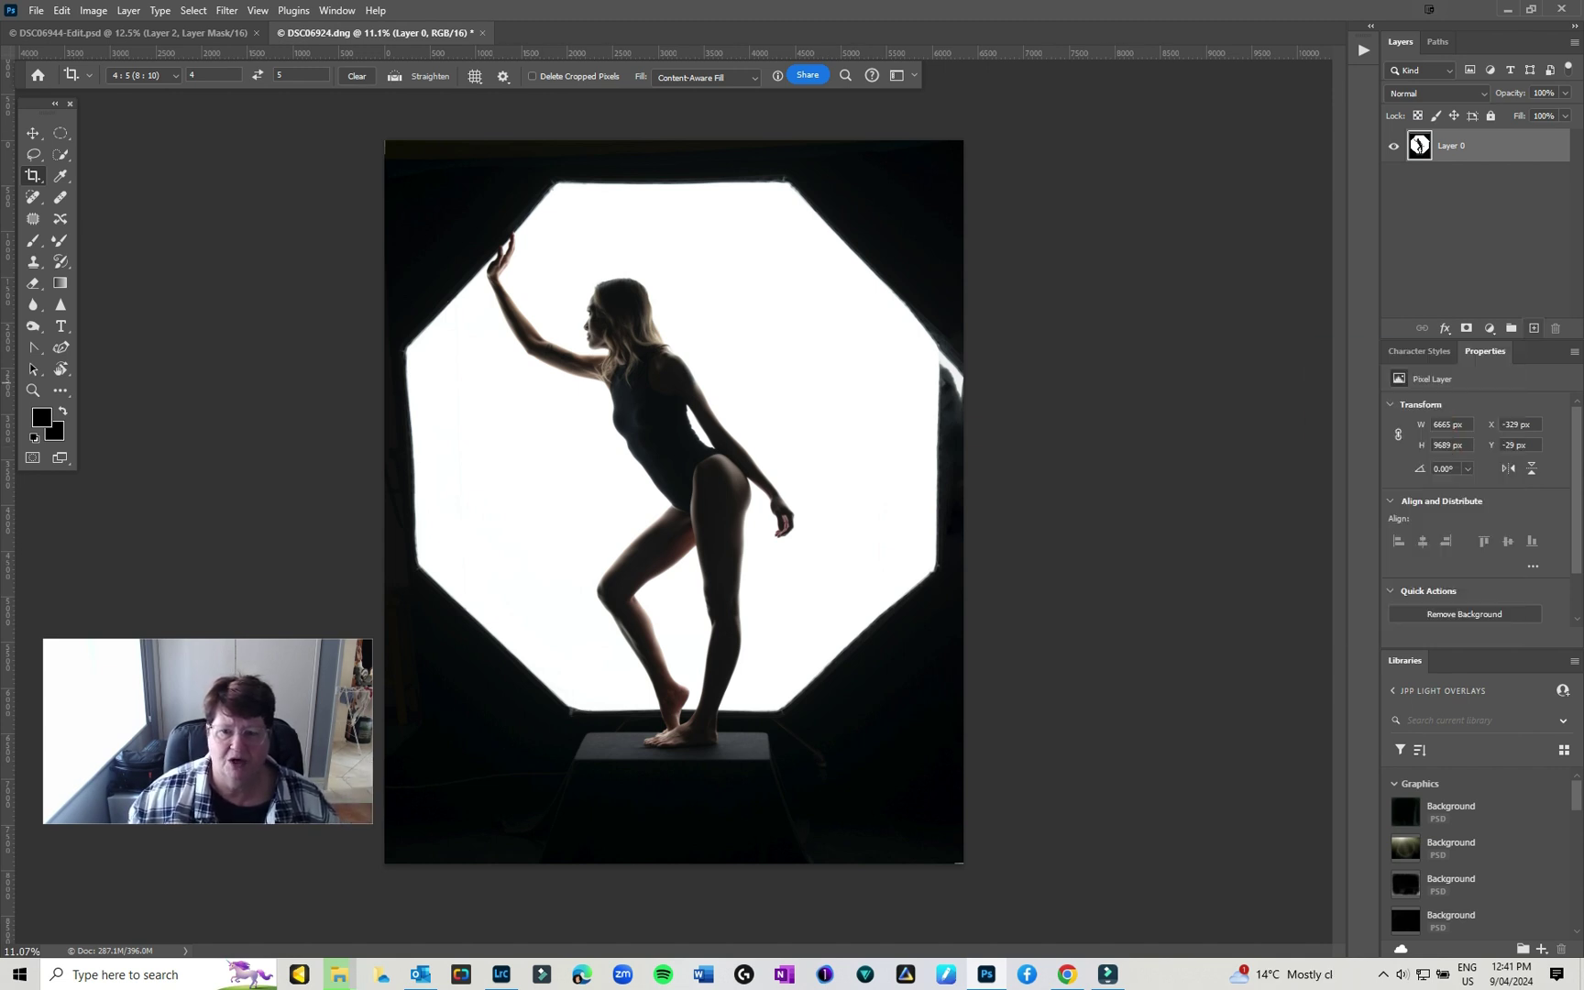
# - Add empty Layer 1 and draw a circular selection of about 6042 px around the softbox
pyautogui.hotkey('ctrl', 'shift', 'alt', 'n')
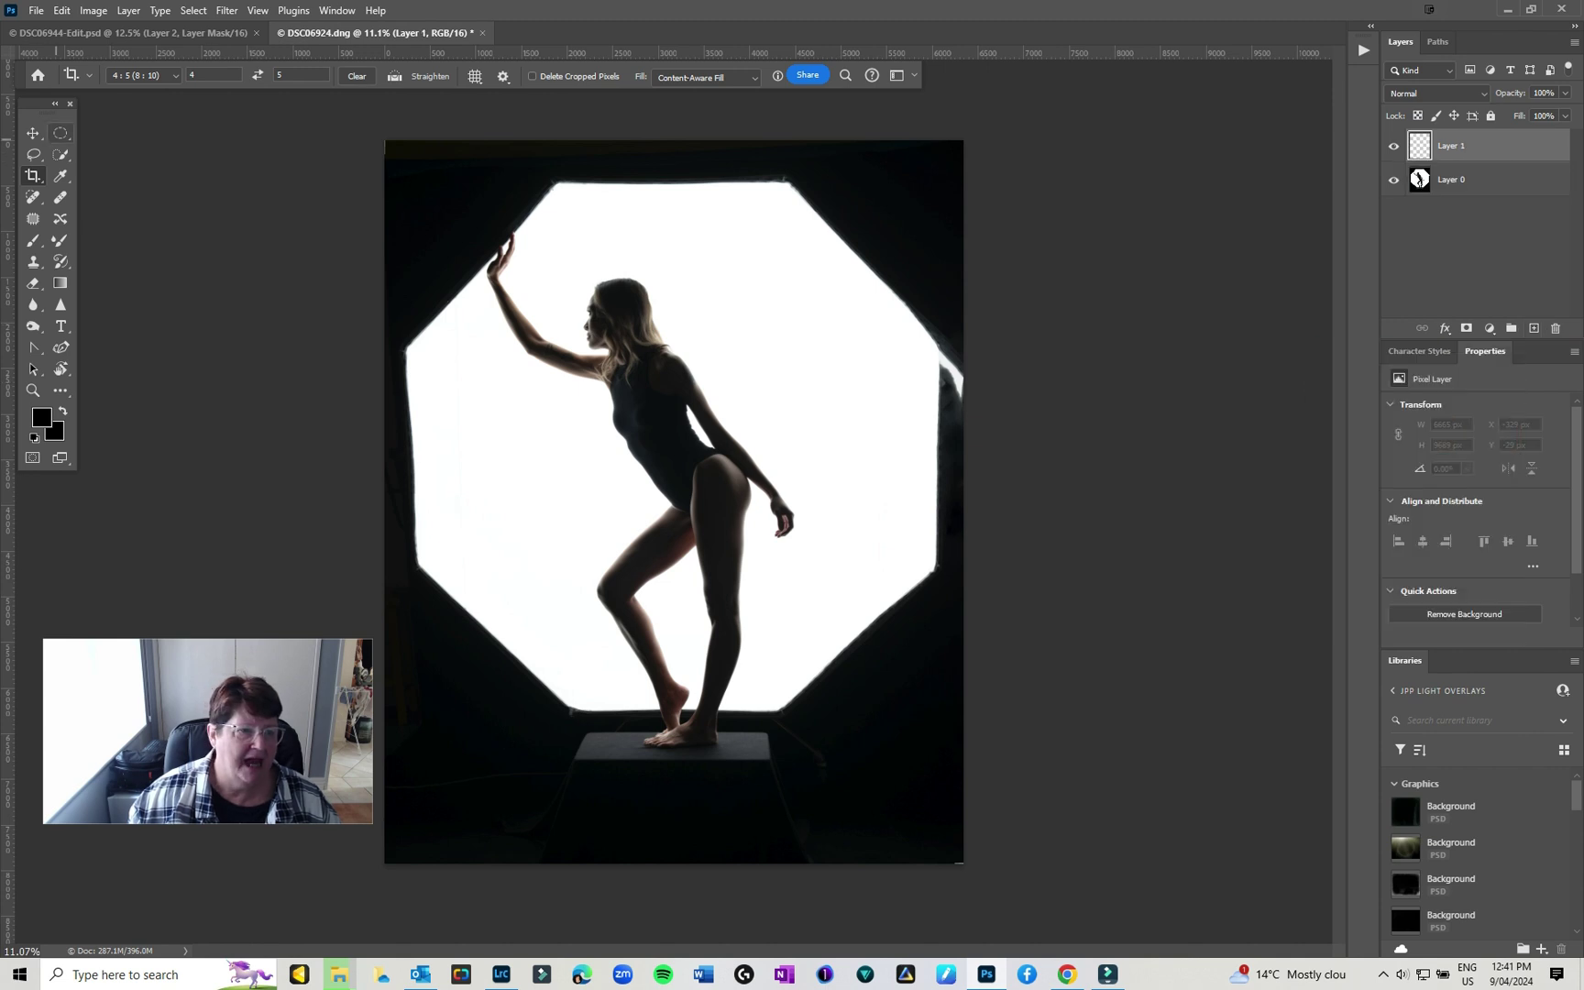
pyautogui.click(61, 134)
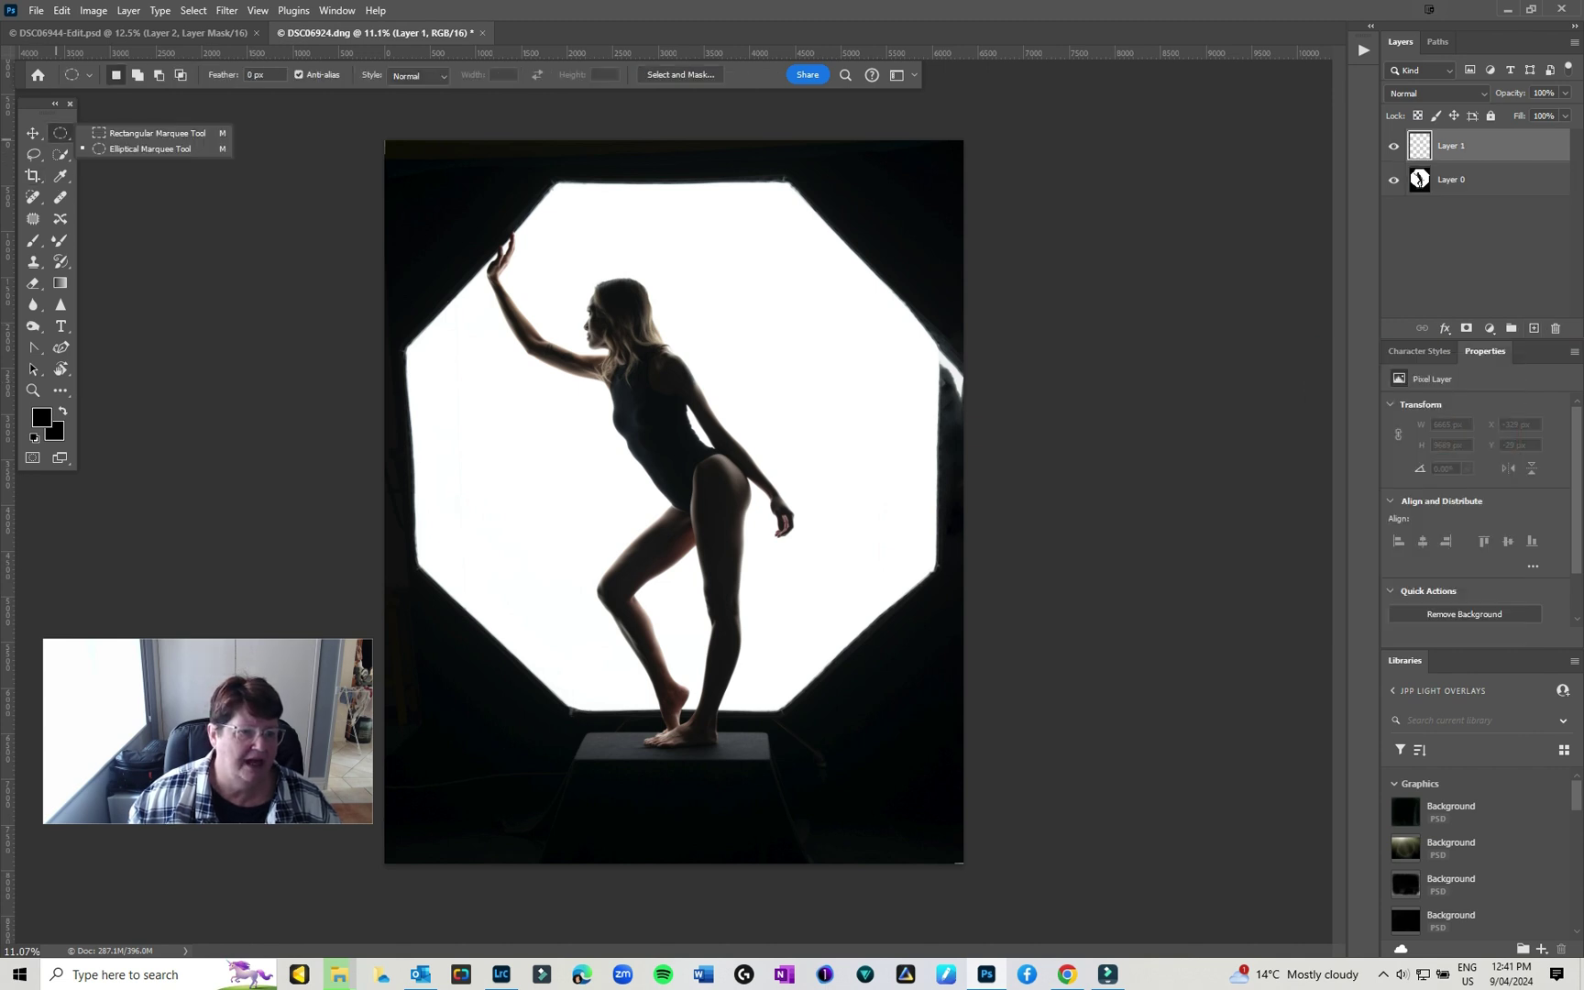
pyautogui.press('Escape')
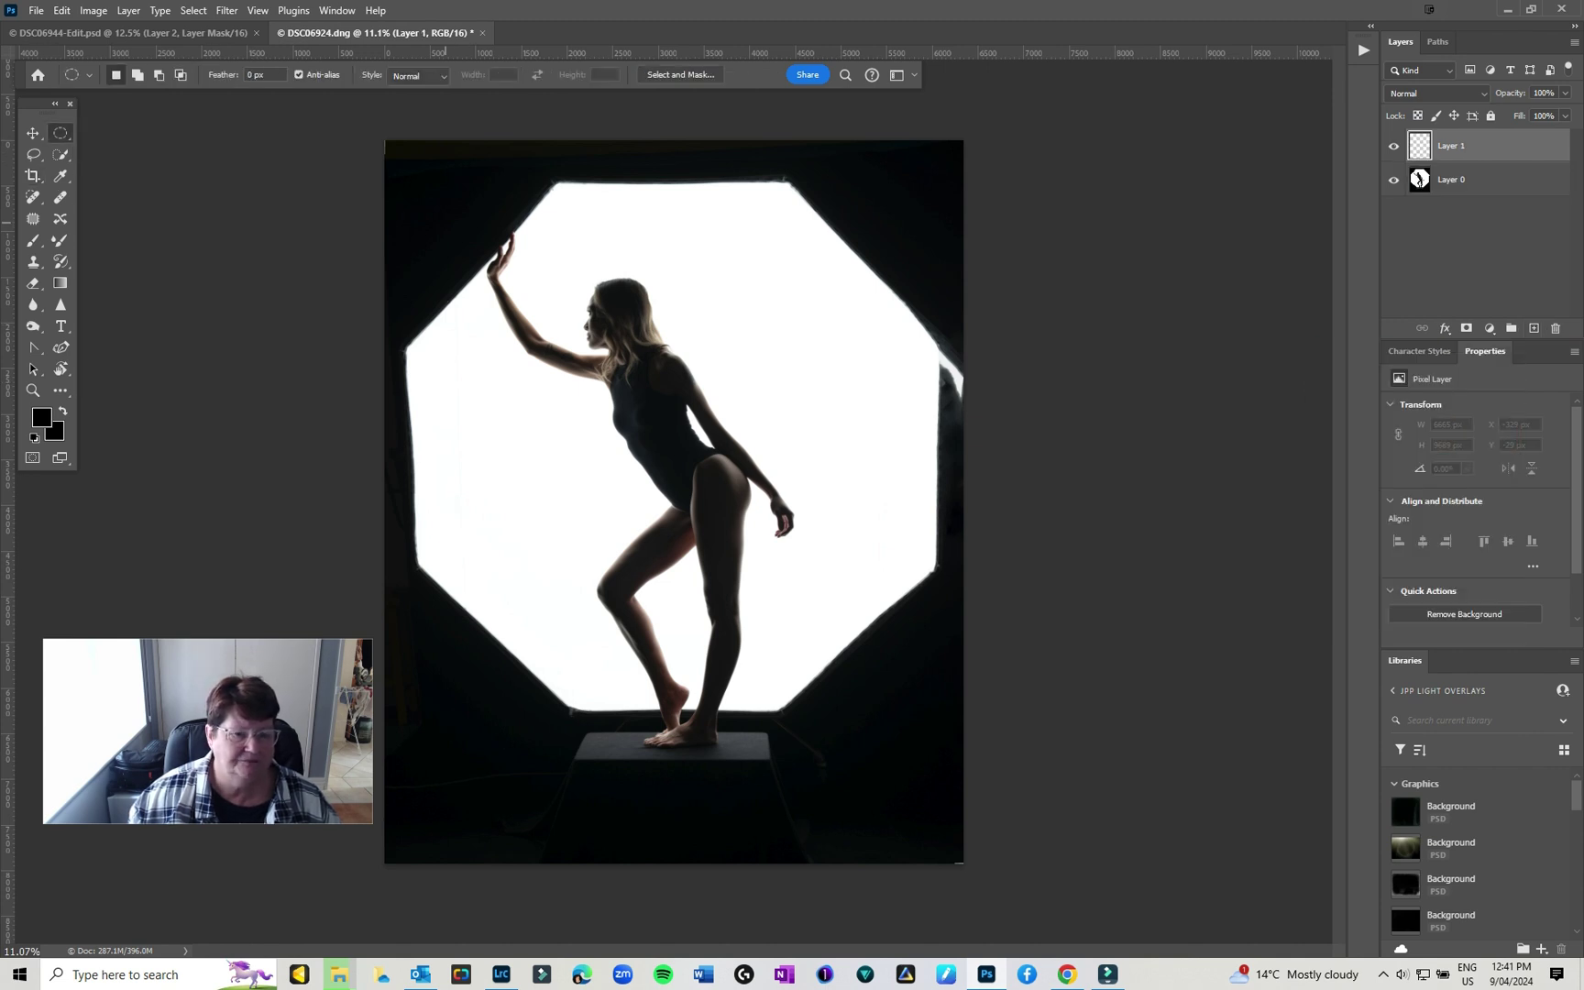
pyautogui.moveTo(472, 197); pyautogui.dragTo(1072, 684)
pyautogui.press('space')
# - Fill the circular selection with white on Layer 1
pyautogui.rightClick(812, 724)
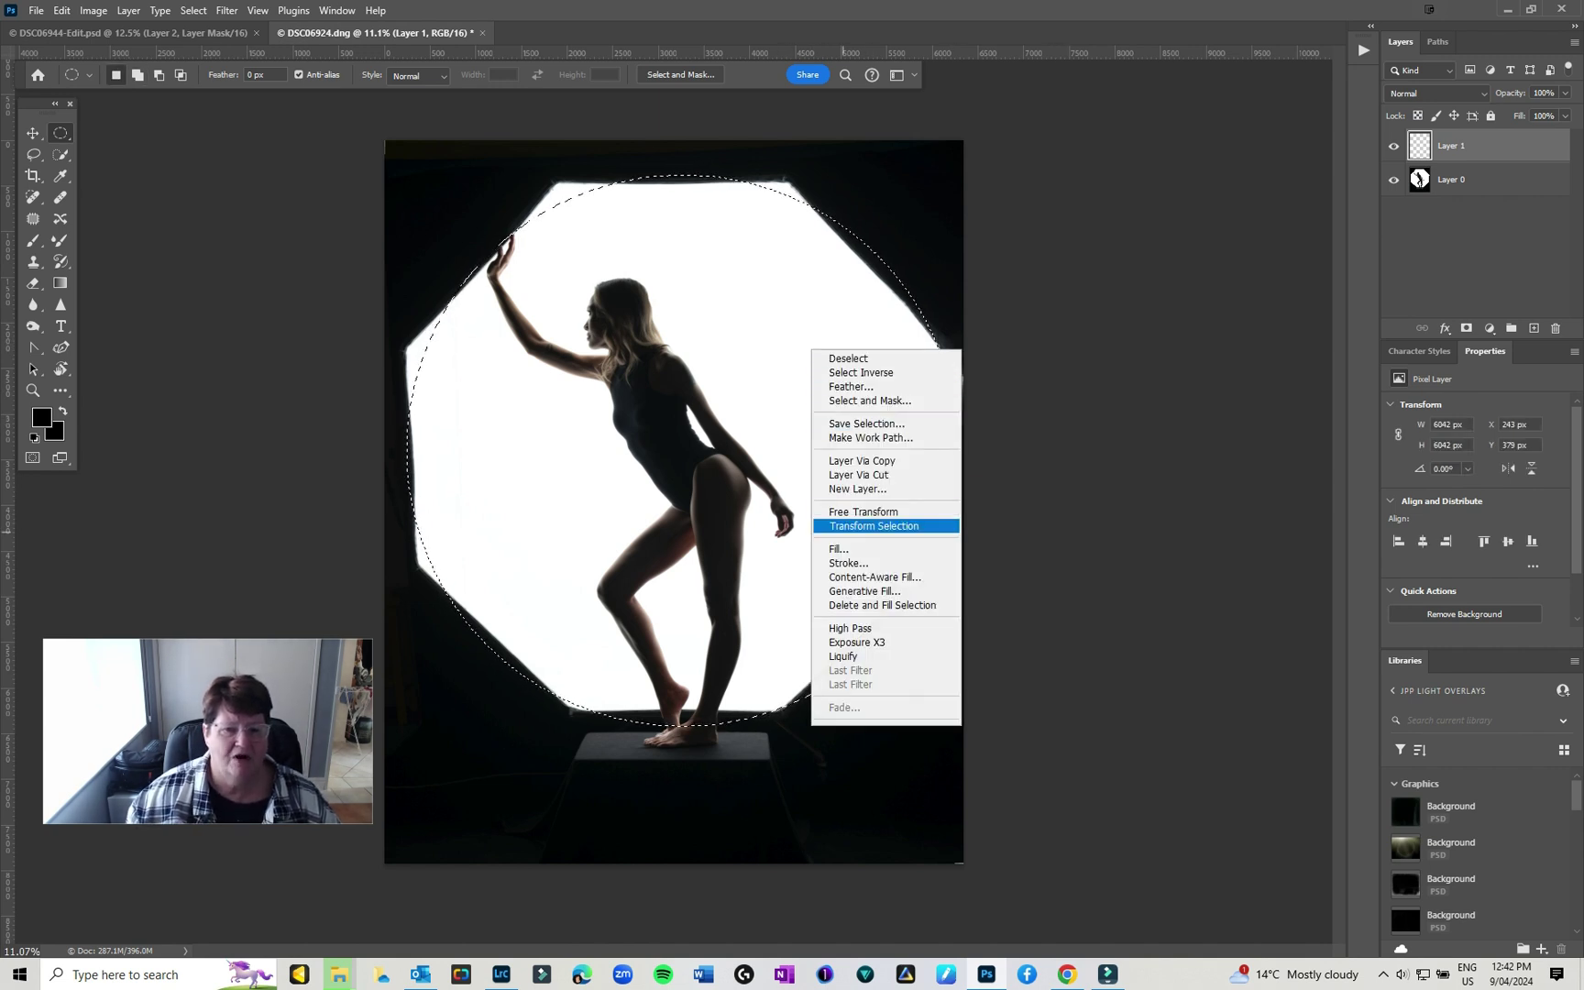
pyautogui.click(839, 548)
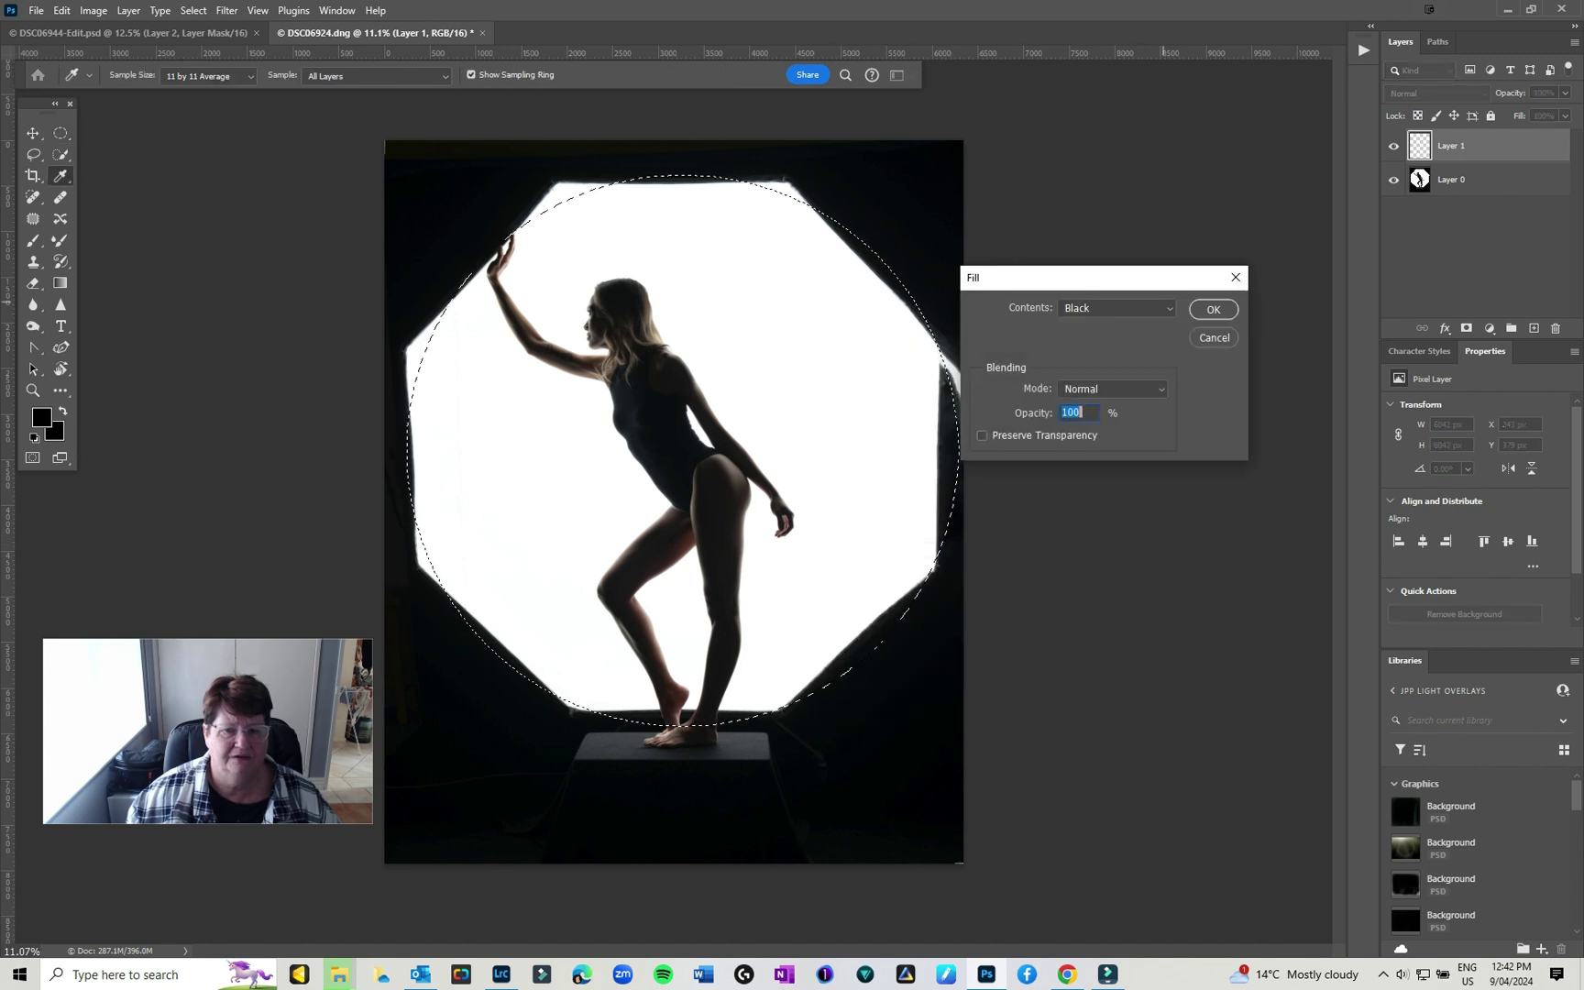
pyautogui.click(1115, 308)
pyautogui.click(1099, 464)
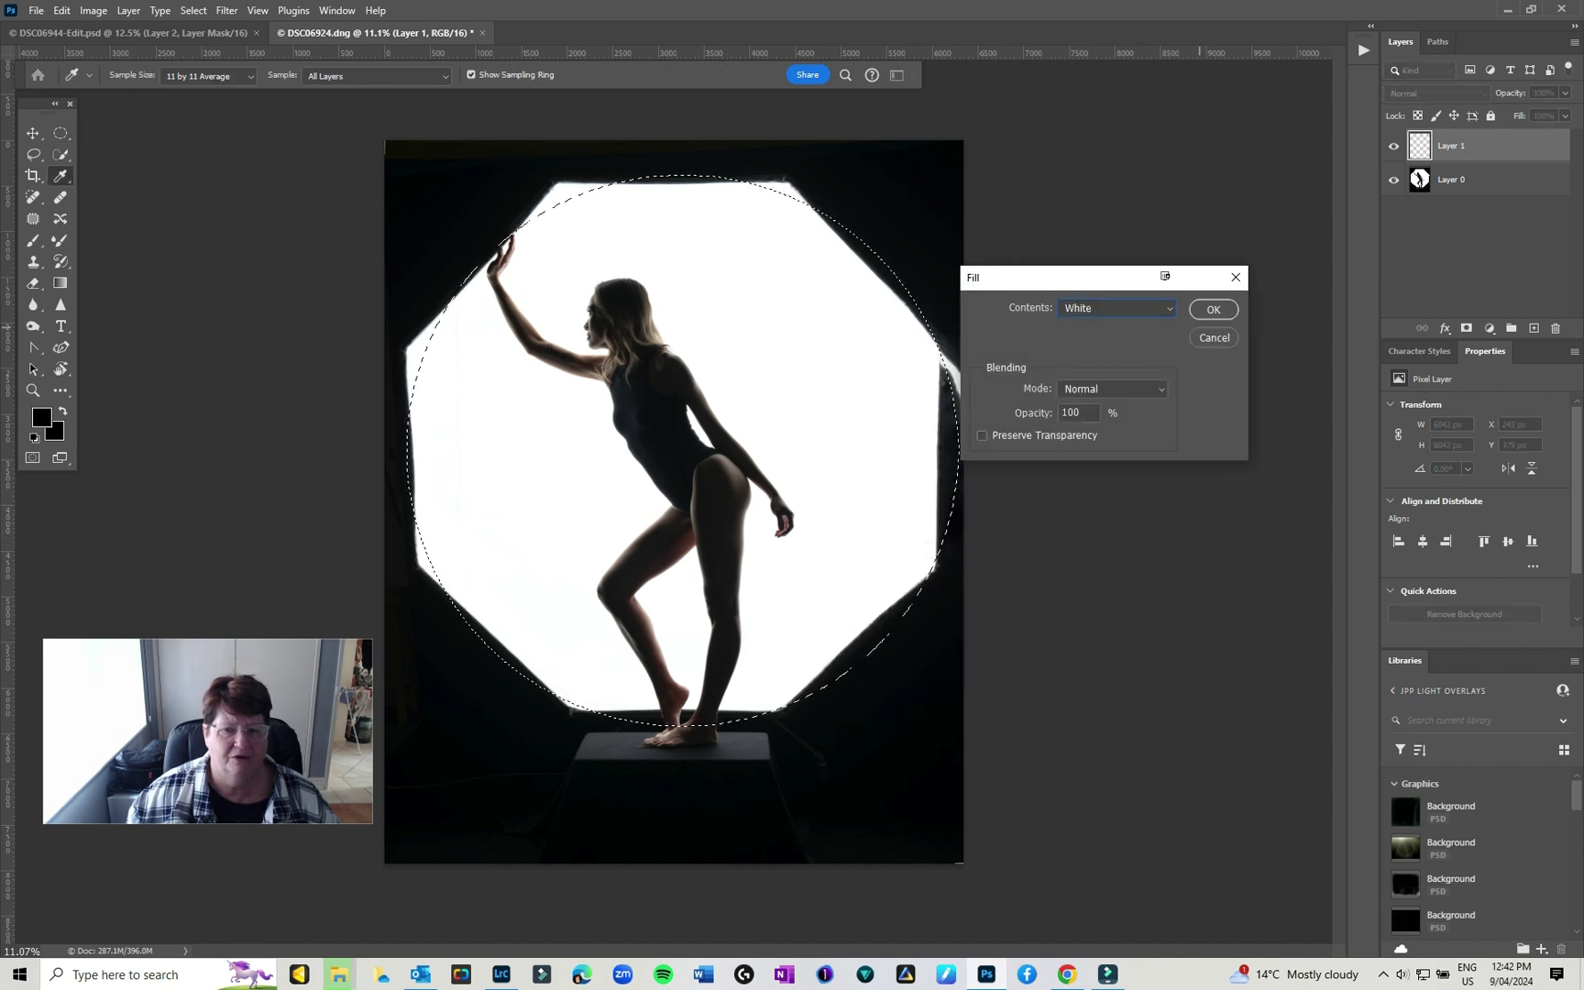
pyautogui.click(1213, 309)
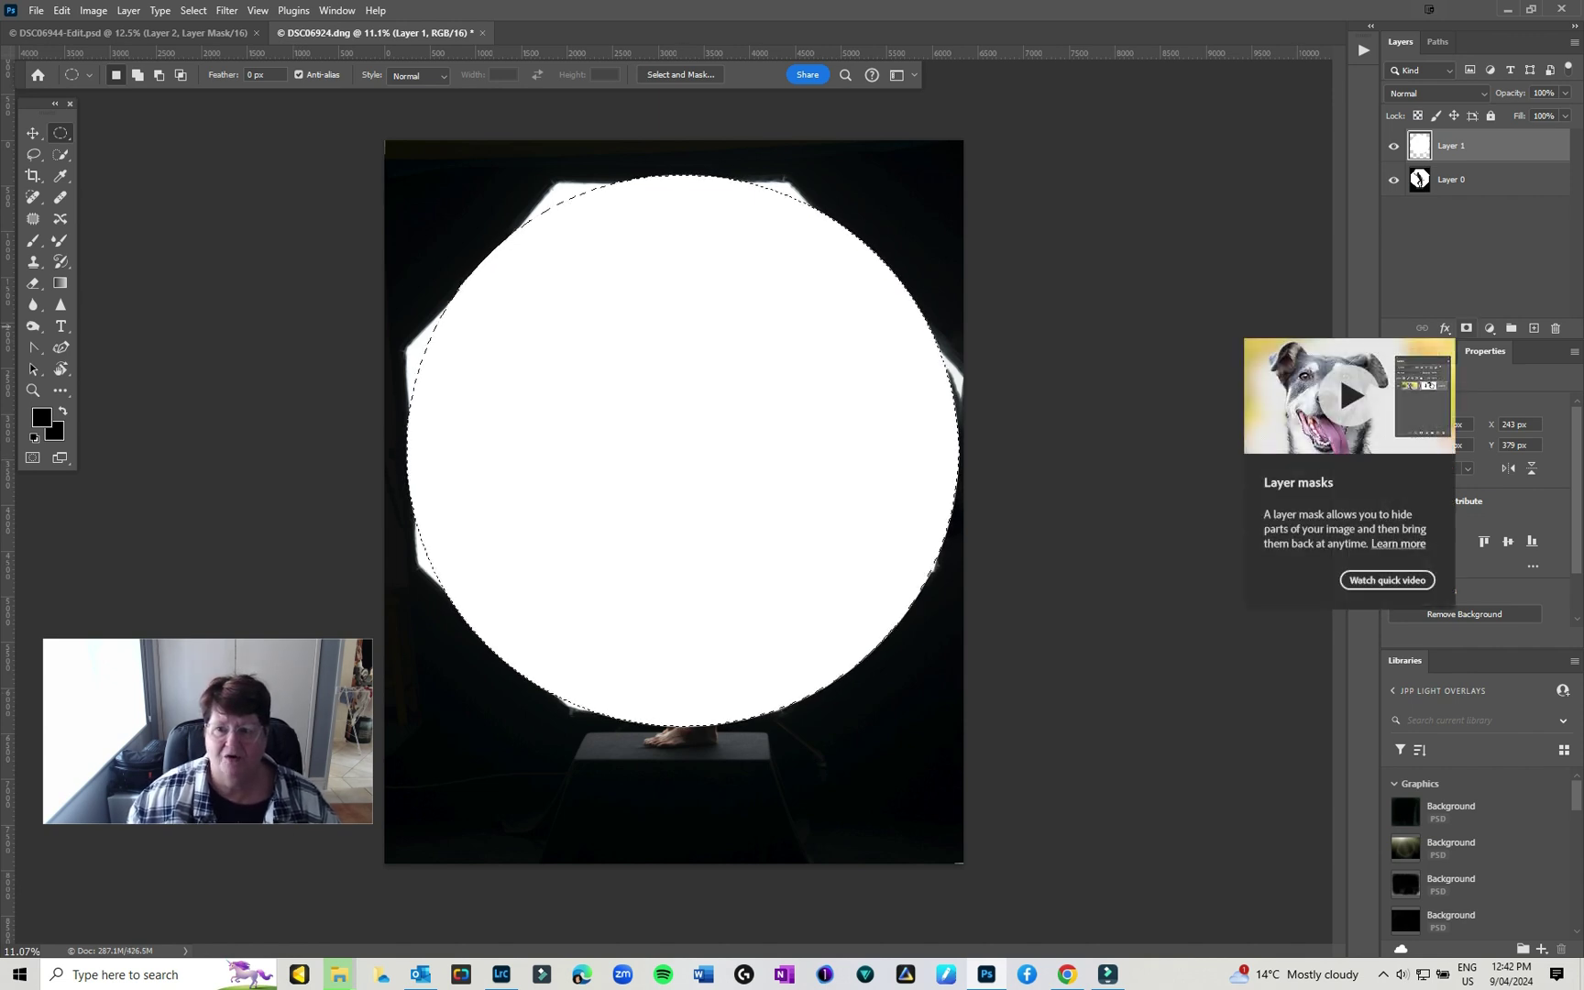
# - Add an inverted layer mask to Layer 1 and set up a 1300 px brush
pyautogui.click(1465, 327)
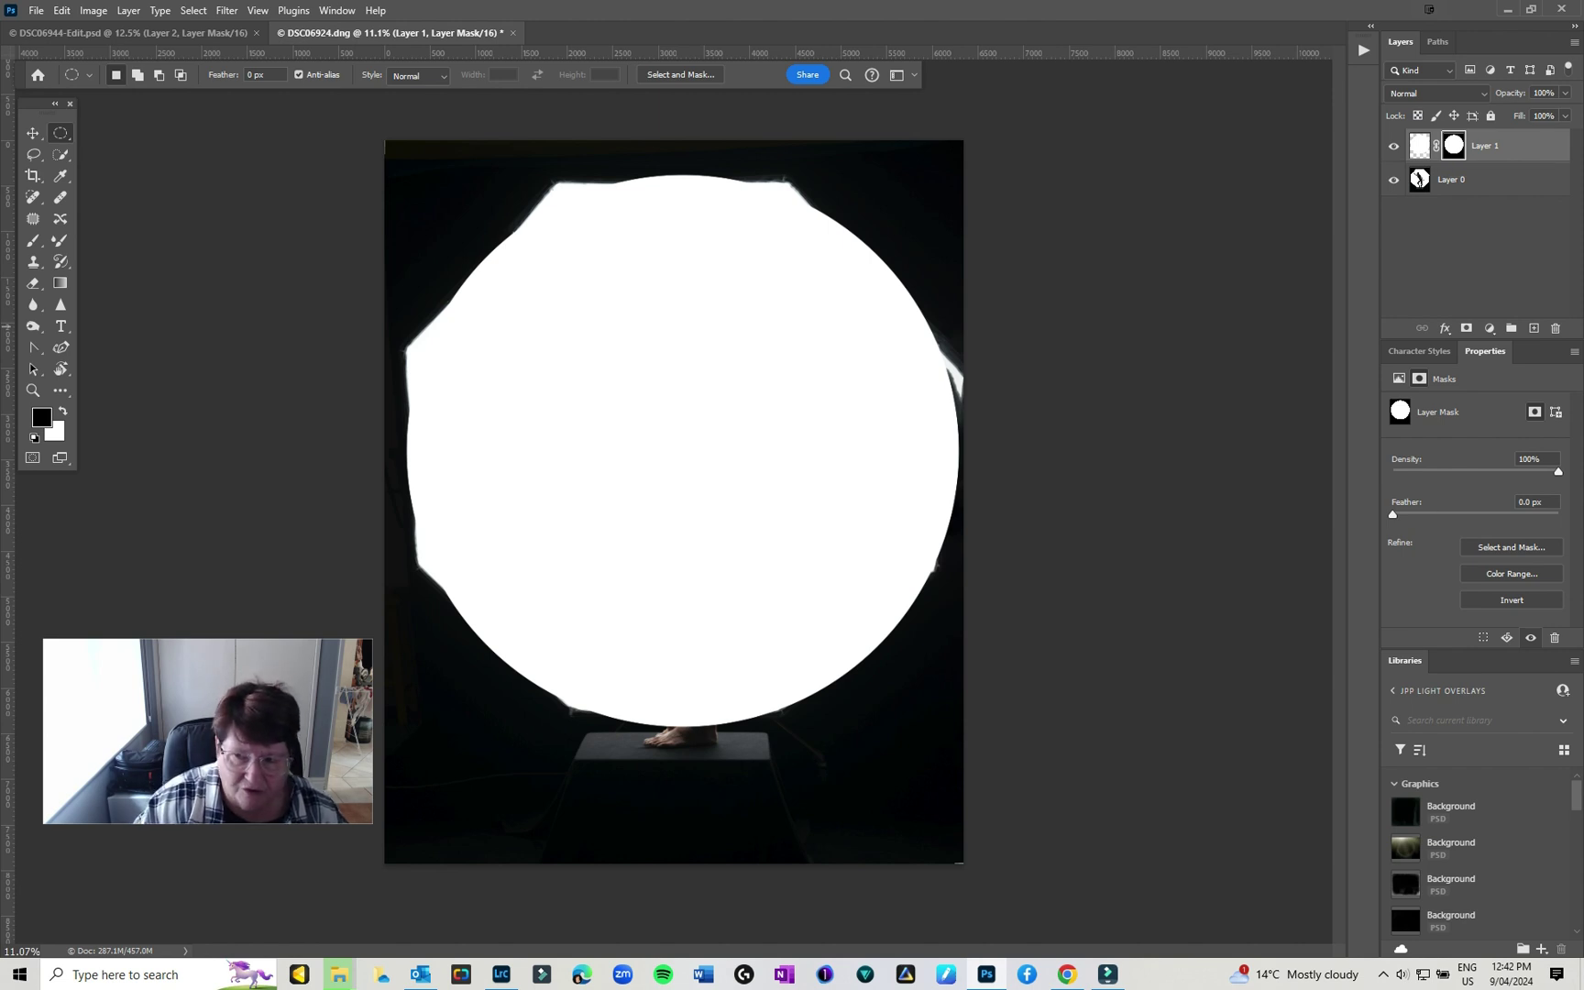
pyautogui.hotkey('ctrl', 'i')
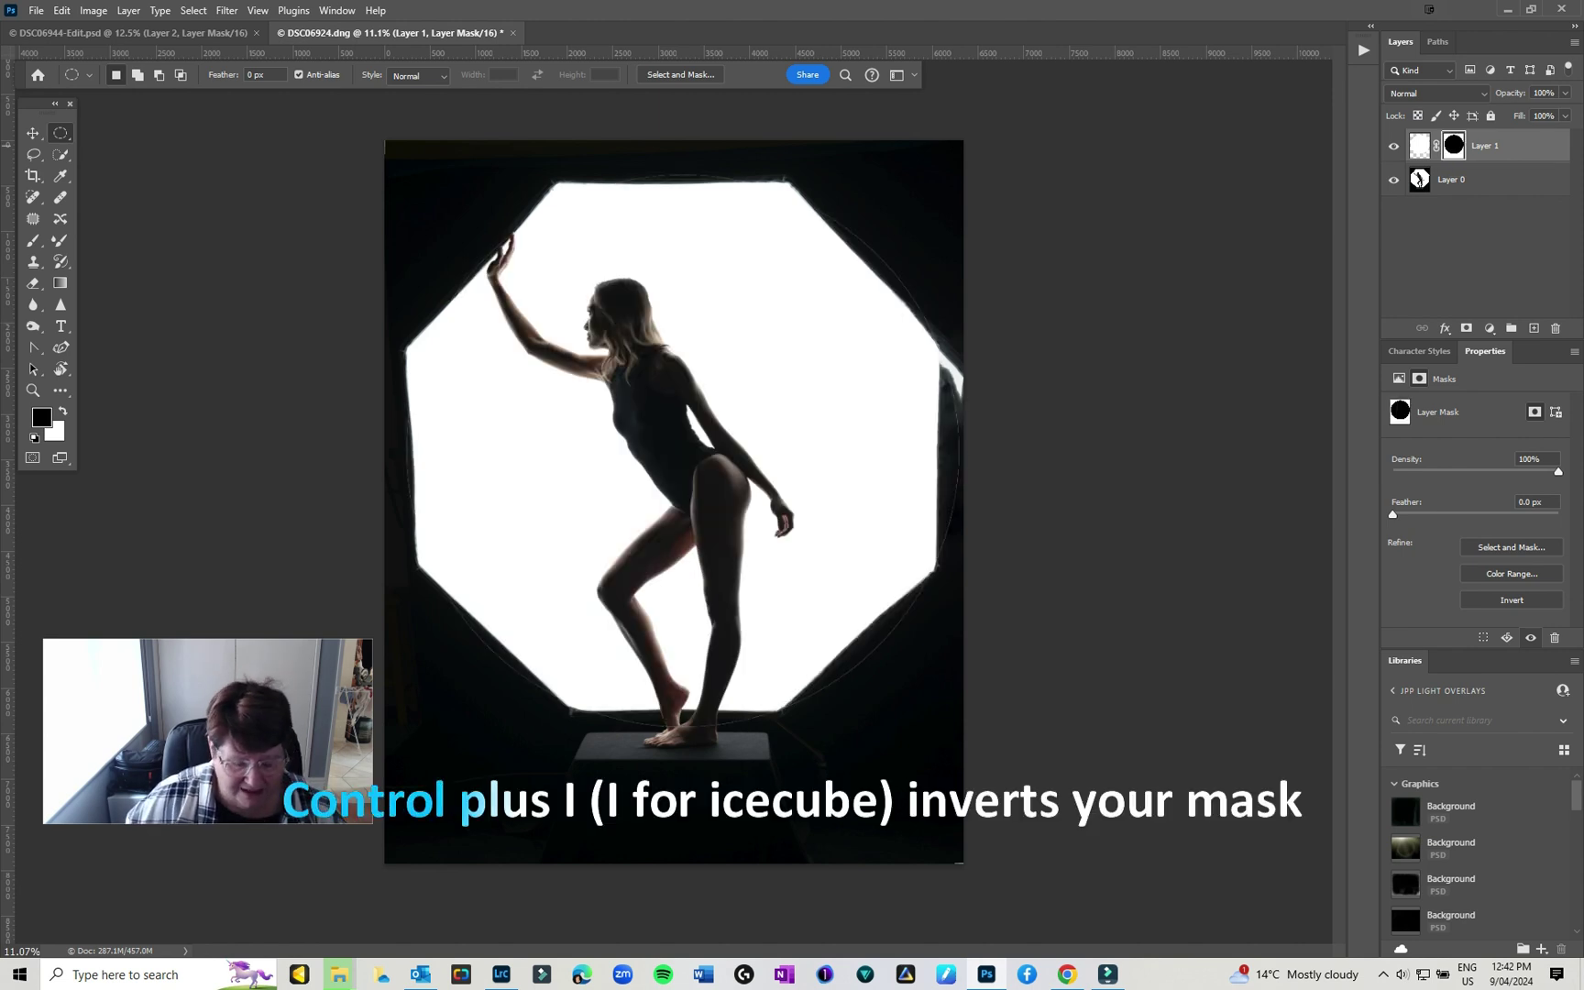
pyautogui.hotkey('ctrl', '+')
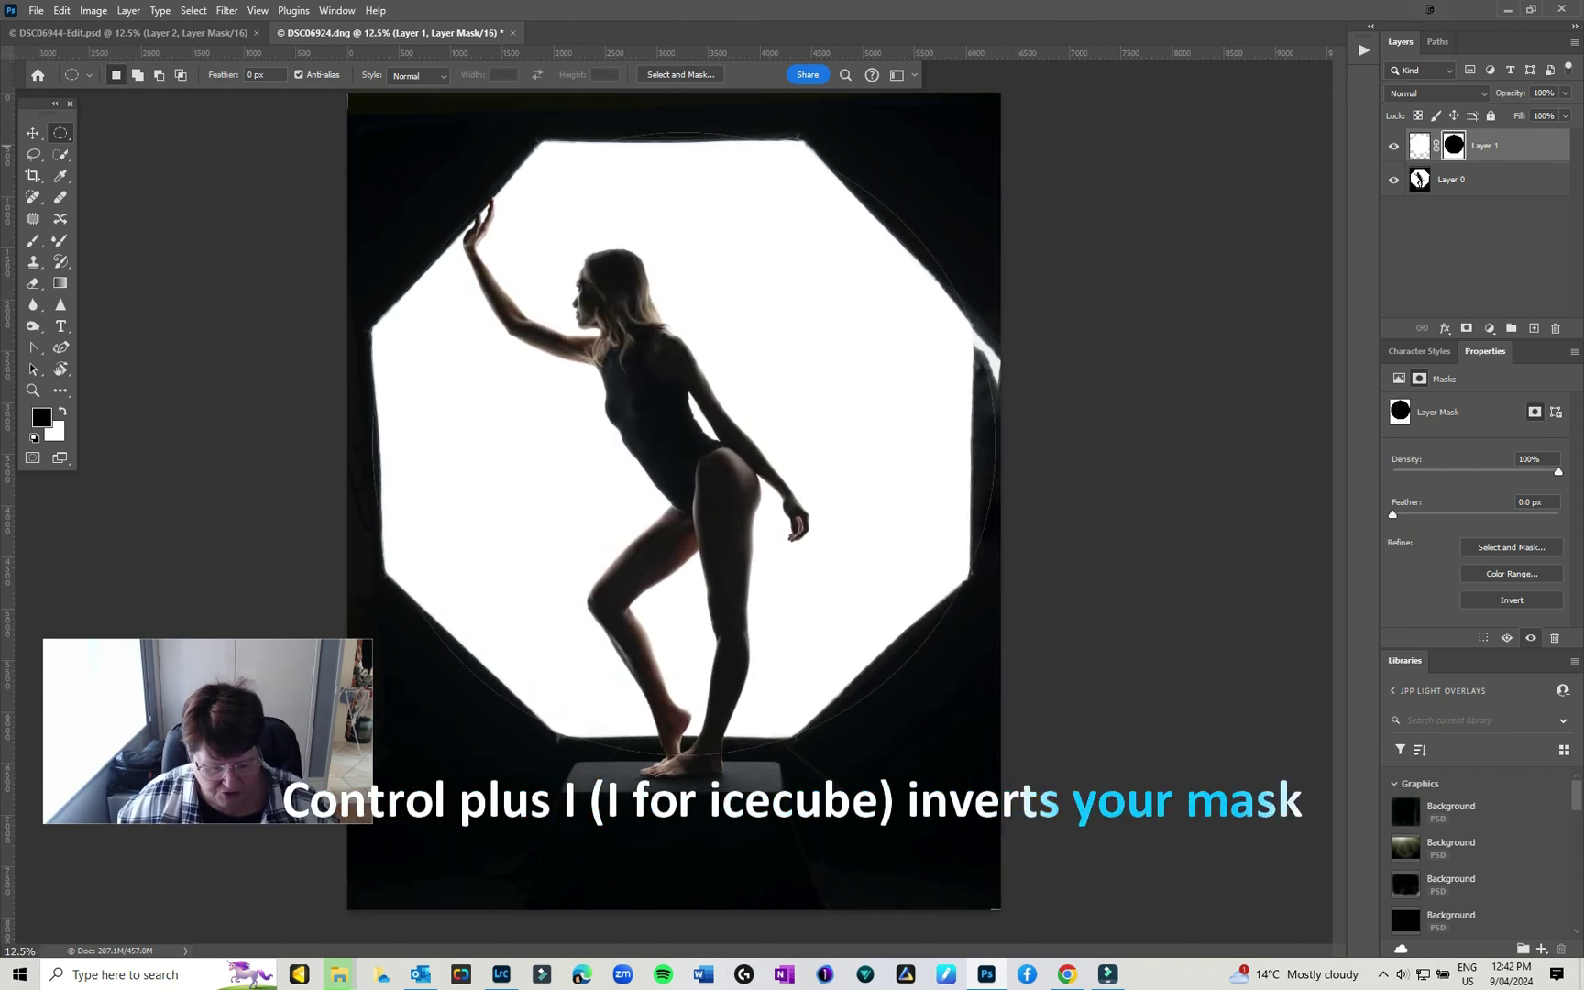
pyautogui.press('b')
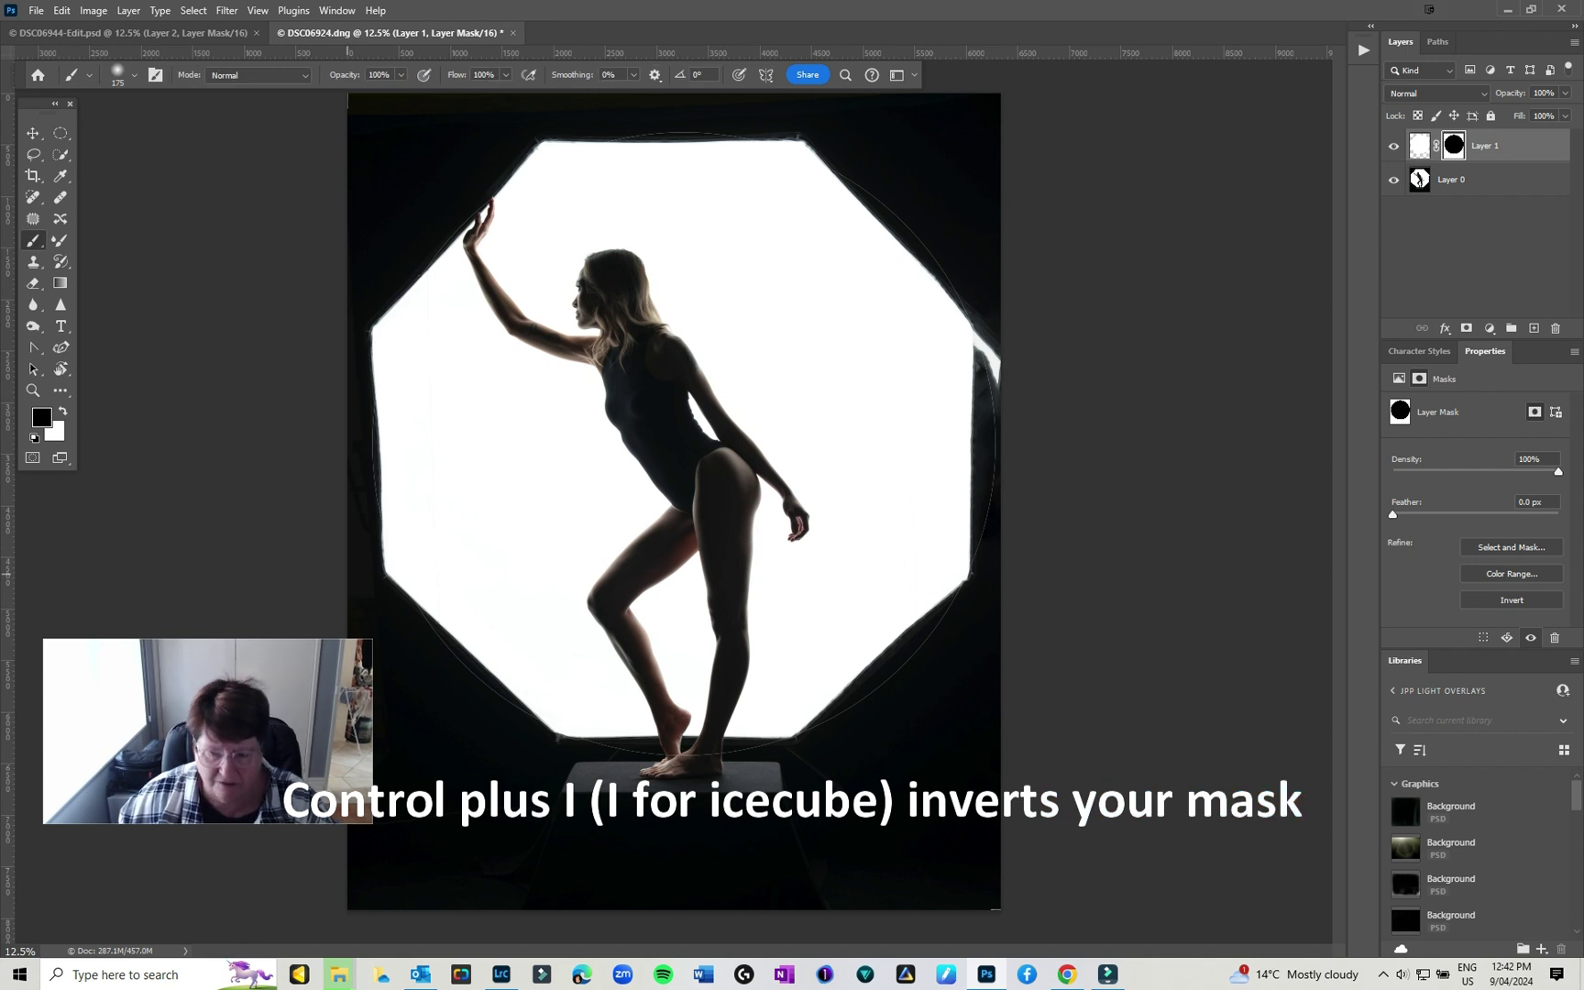
pyautogui.press(']')
pyautogui.press(']')
pyautogui.press(']')
pyautogui.press(']')
pyautogui.press(']')
pyautogui.press(']')
pyautogui.press(']')
pyautogui.press(']')
pyautogui.press(']')
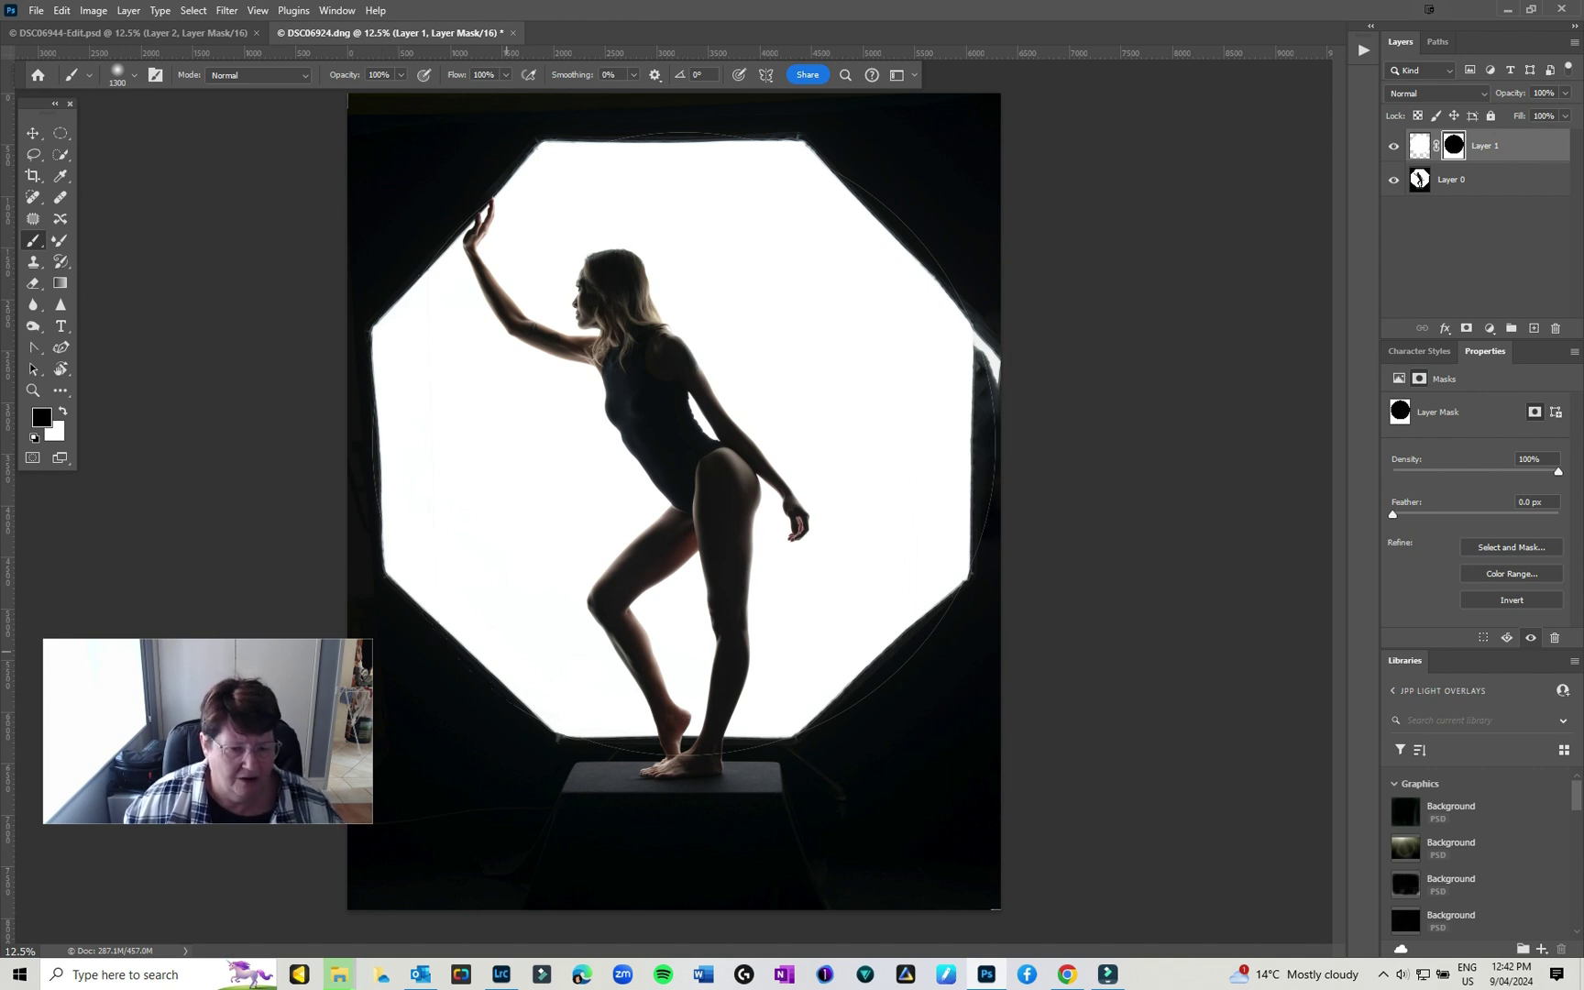
# - Paint white on the mask to reveal the circle around the octagon's lower-left and top edges
pyautogui.press('x')
pyautogui.moveTo(502, 651)
pyautogui.mouseDown()
pyautogui.moveTo(485, 664)
pyautogui.moveTo(561, 722)
pyautogui.mouseUp()
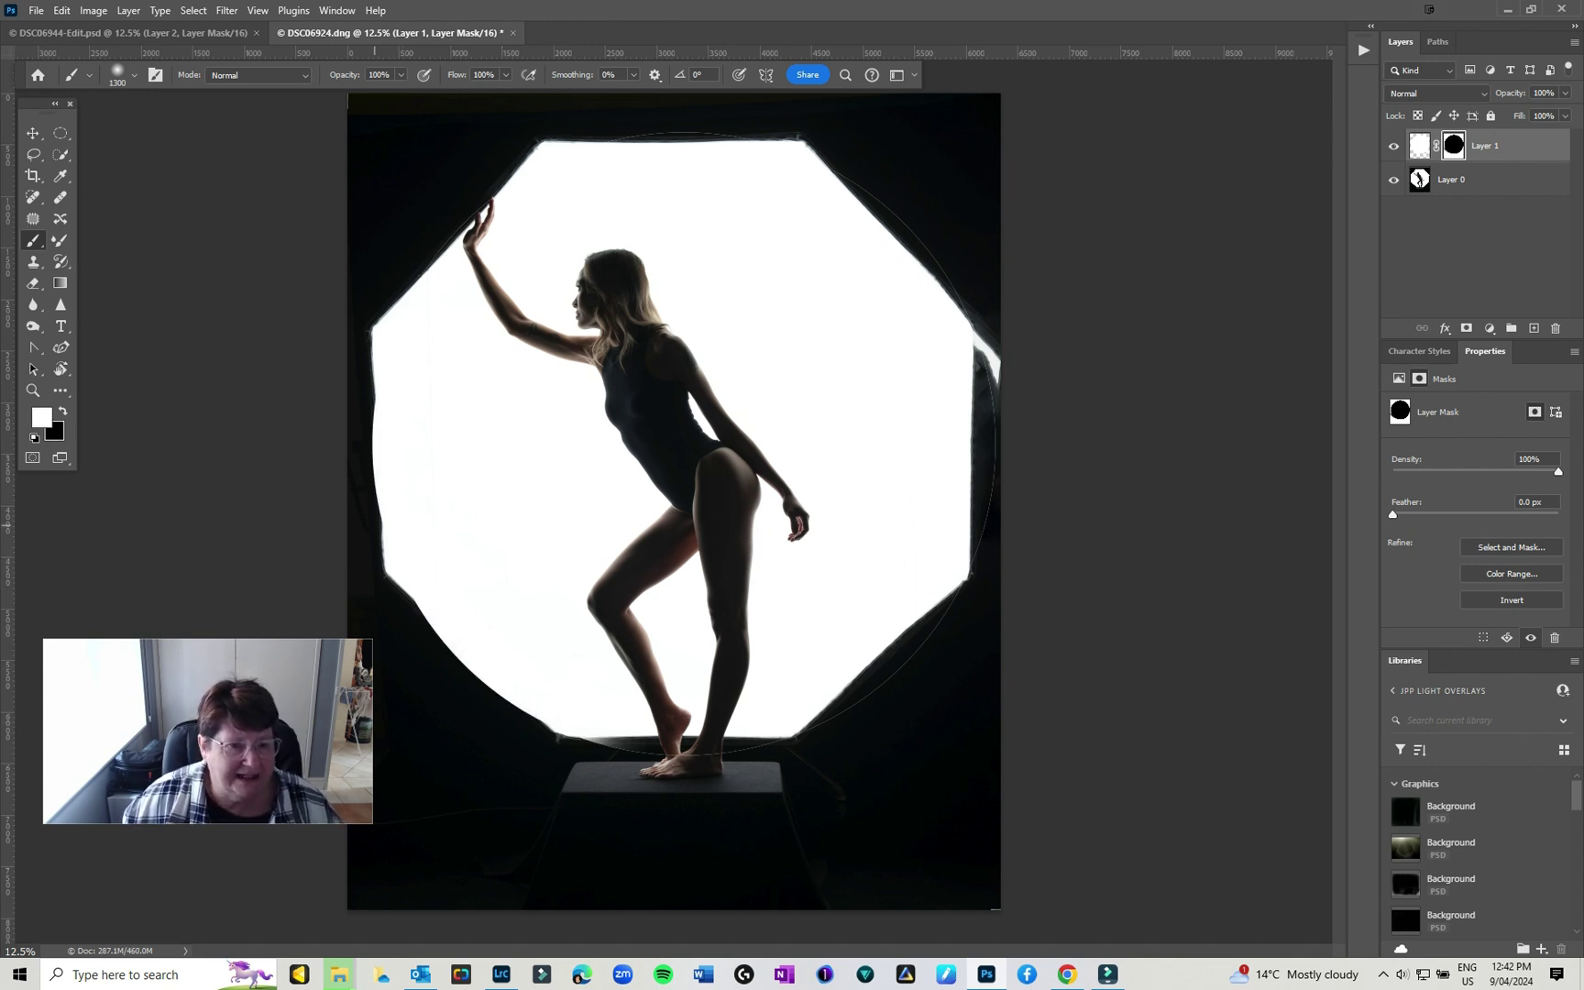
pyautogui.moveTo(500, 252)
pyautogui.mouseDown()
pyautogui.moveTo(518, 266)
pyautogui.moveTo(779, 220)
pyautogui.moveTo(981, 430)
pyautogui.moveTo(944, 614)
pyautogui.moveTo(879, 697)
pyautogui.moveTo(807, 719)
pyautogui.moveTo(632, 697)
pyautogui.moveTo(633, 651)
pyautogui.mouseUp()
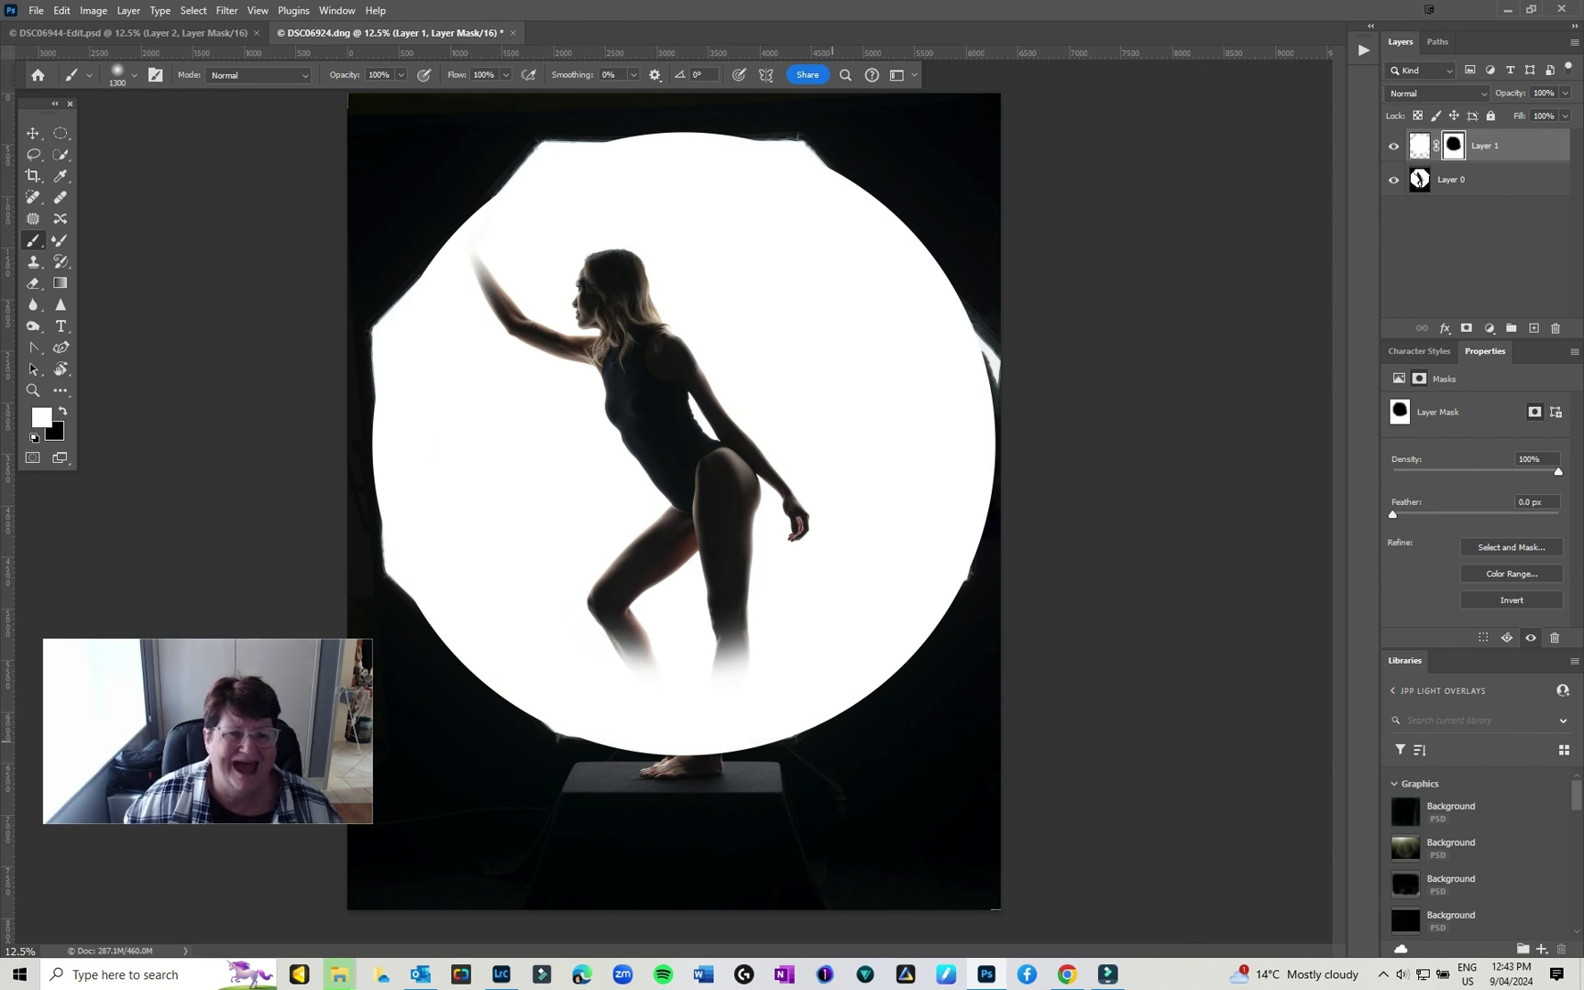
# - With a 200 px black brush, restore the raised arm, lower leg, ankle, foot and right shin
pyautogui.hotkey('ctrl', '+')
pyautogui.hotkey('ctrl', '+')
pyautogui.hotkey('ctrl', '+')
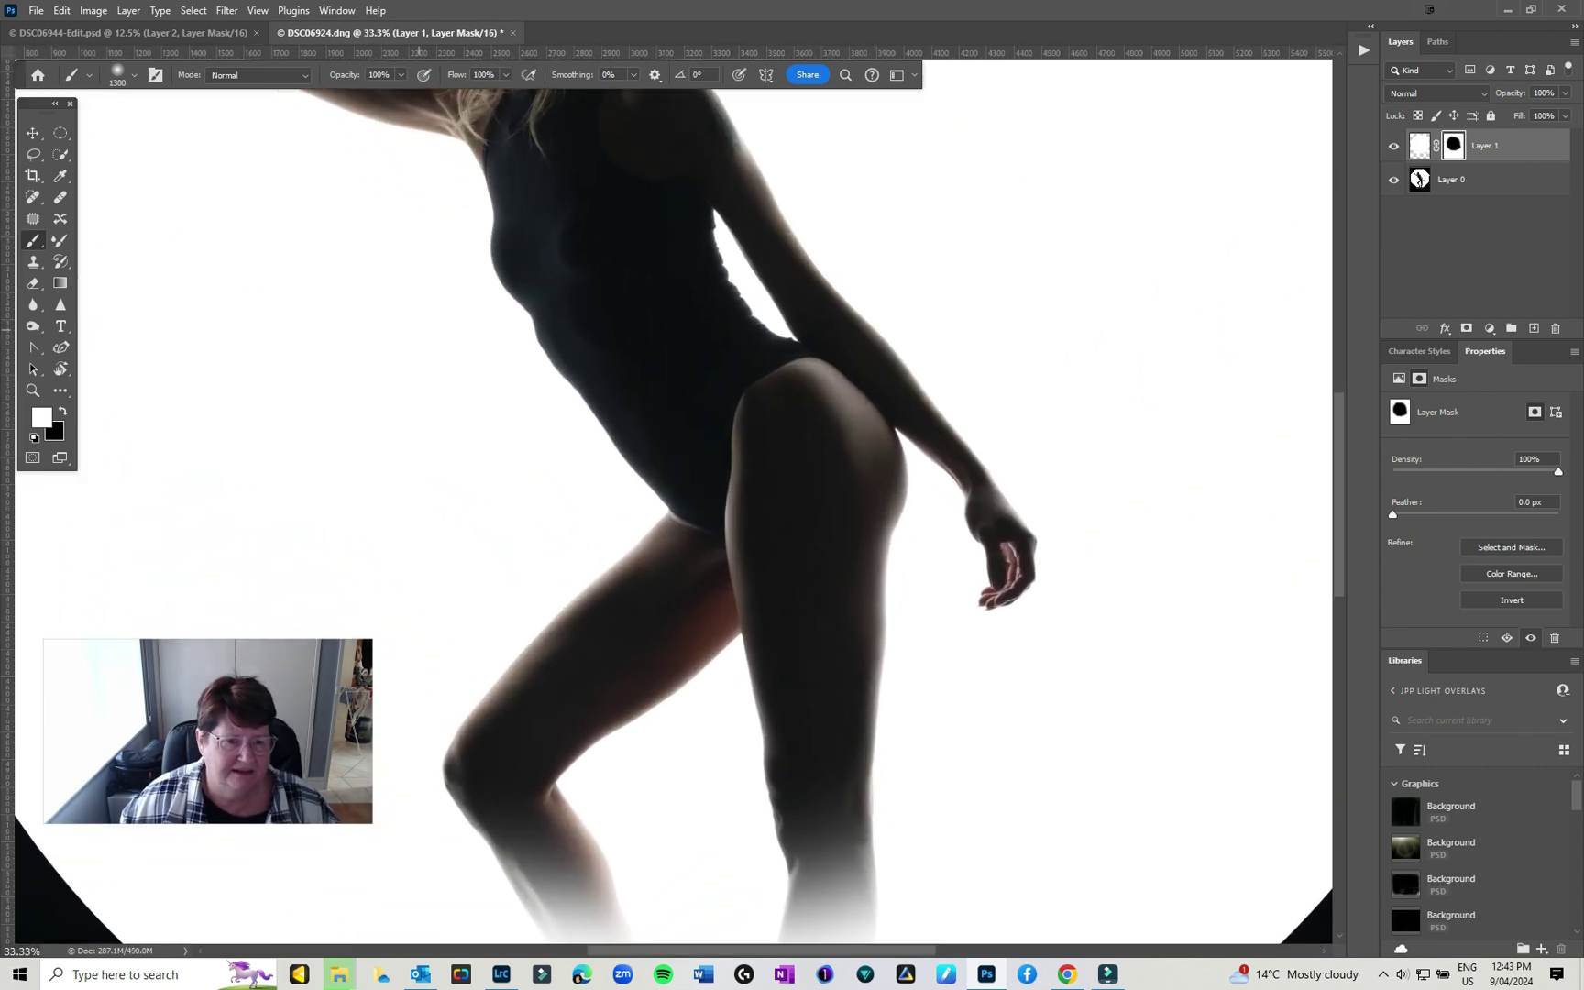
pyautogui.scroll(5, 502, 388)
pyautogui.press('[')
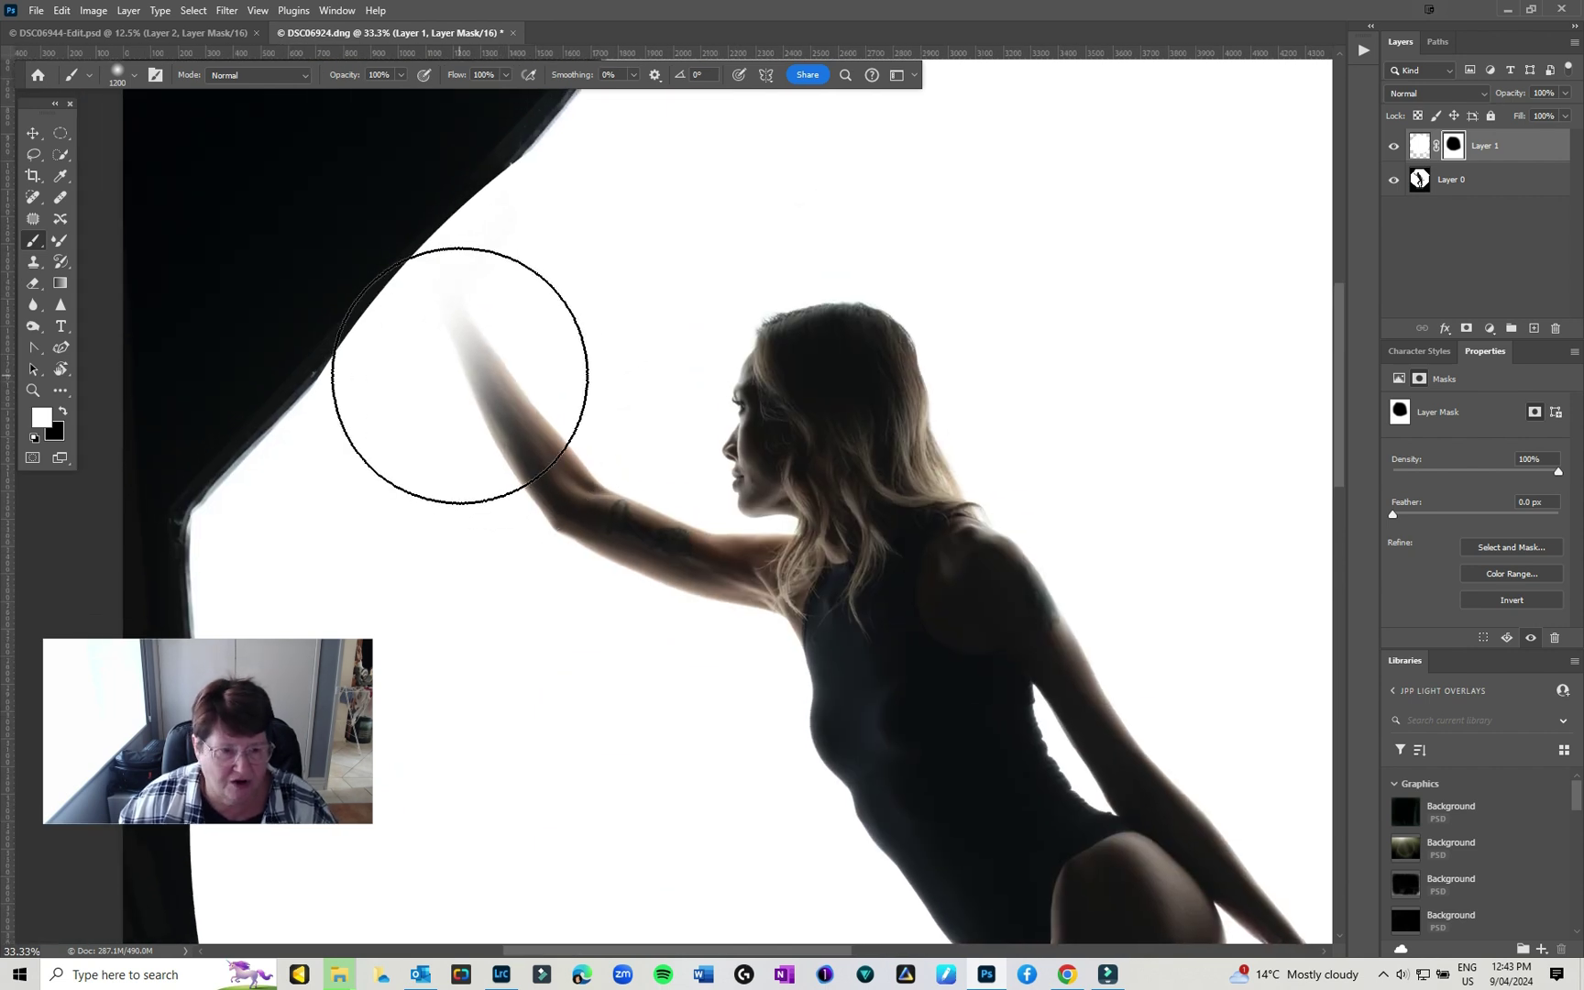
pyautogui.press('[')
pyautogui.press('[')
pyautogui.press('[')
pyautogui.press('[')
pyautogui.press('[')
pyautogui.press('[')
pyautogui.press('[')
pyautogui.press('[')
pyautogui.press('[')
pyautogui.press('[')
pyautogui.press('x')
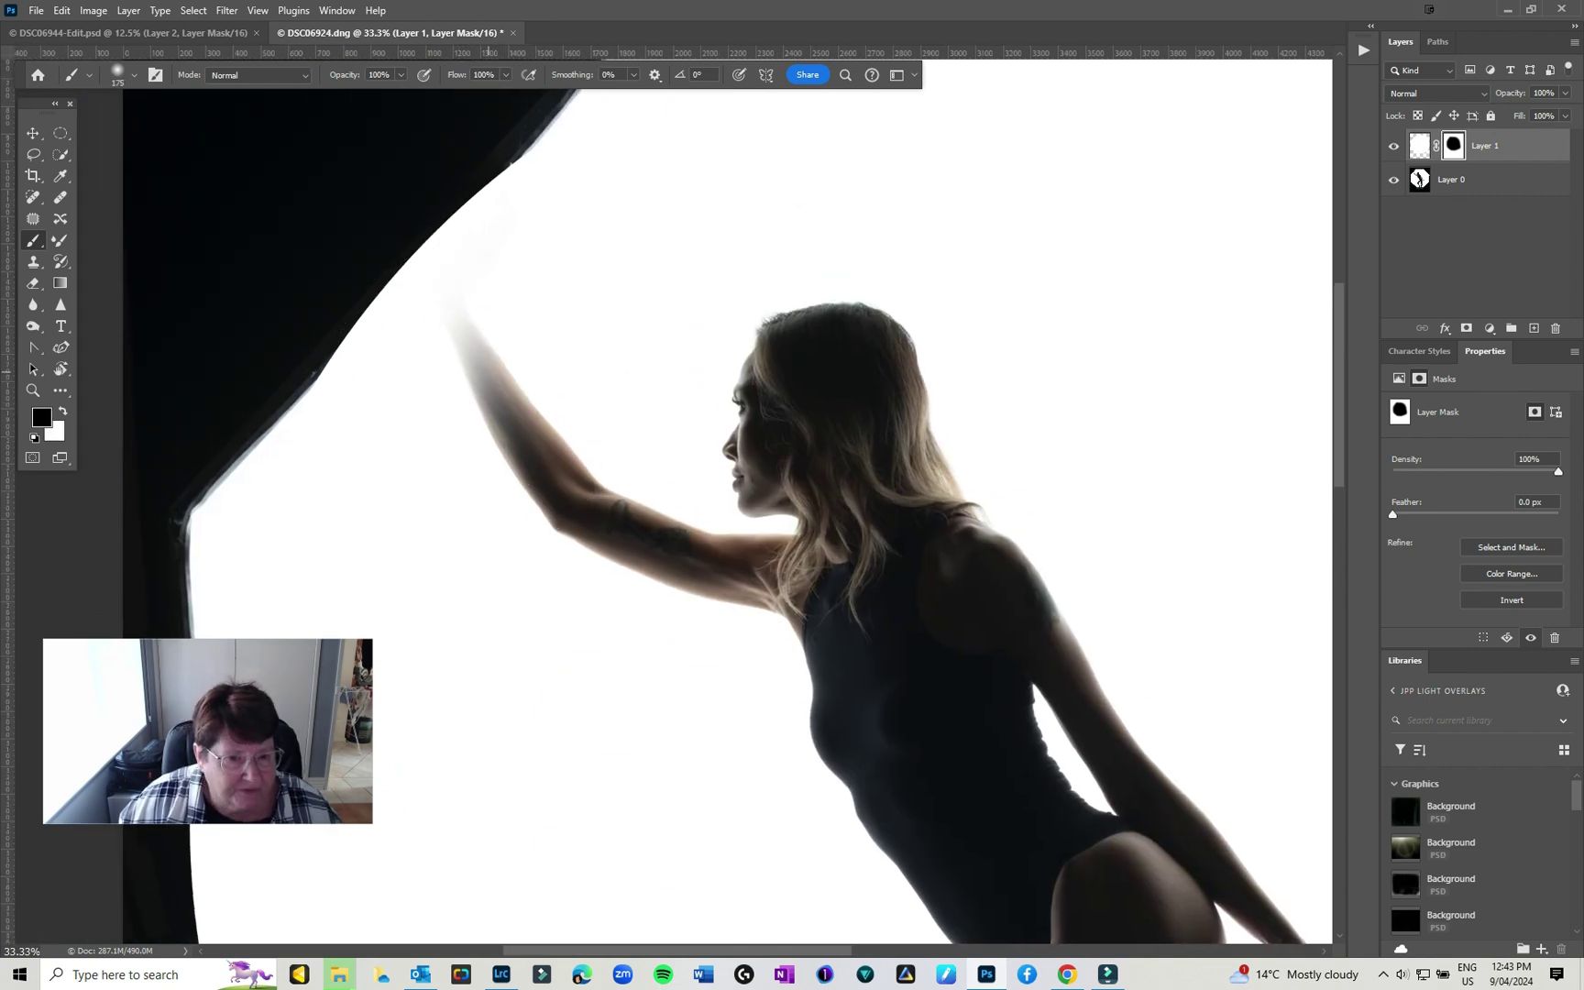
pyautogui.moveTo(491, 353)
pyautogui.mouseDown()
pyautogui.moveTo(522, 459)
pyautogui.moveTo(442, 268)
pyautogui.moveTo(509, 169)
pyautogui.moveTo(442, 316)
pyautogui.moveTo(423, 252)
pyautogui.mouseUp()
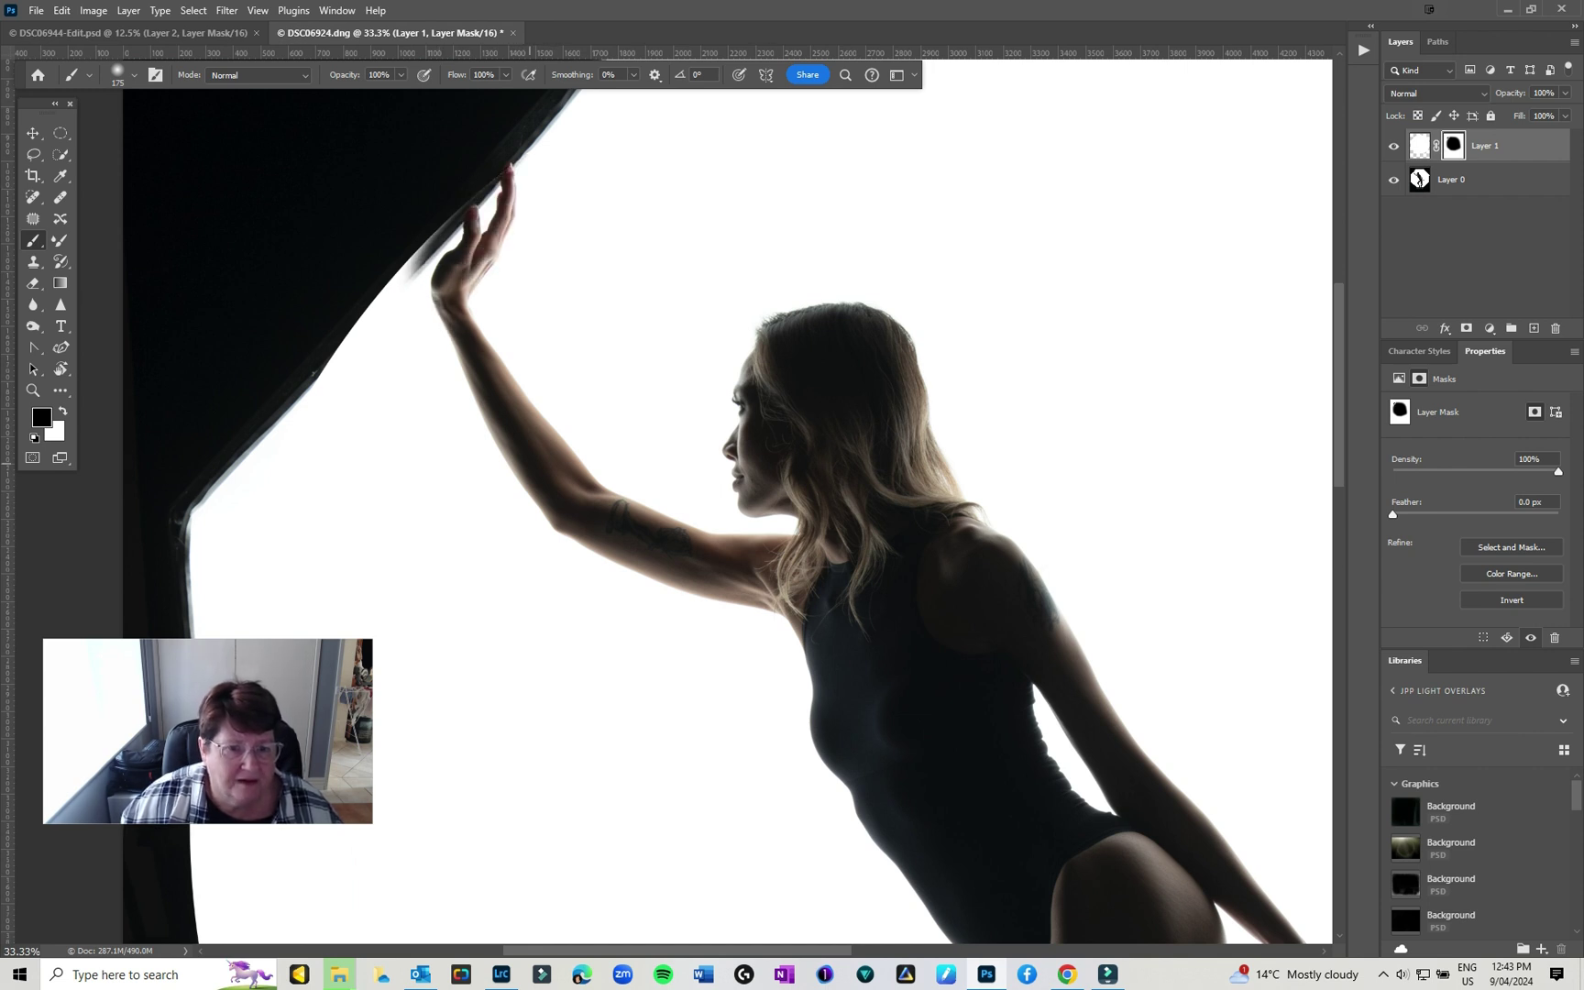
pyautogui.scroll(-15, 724, 495)
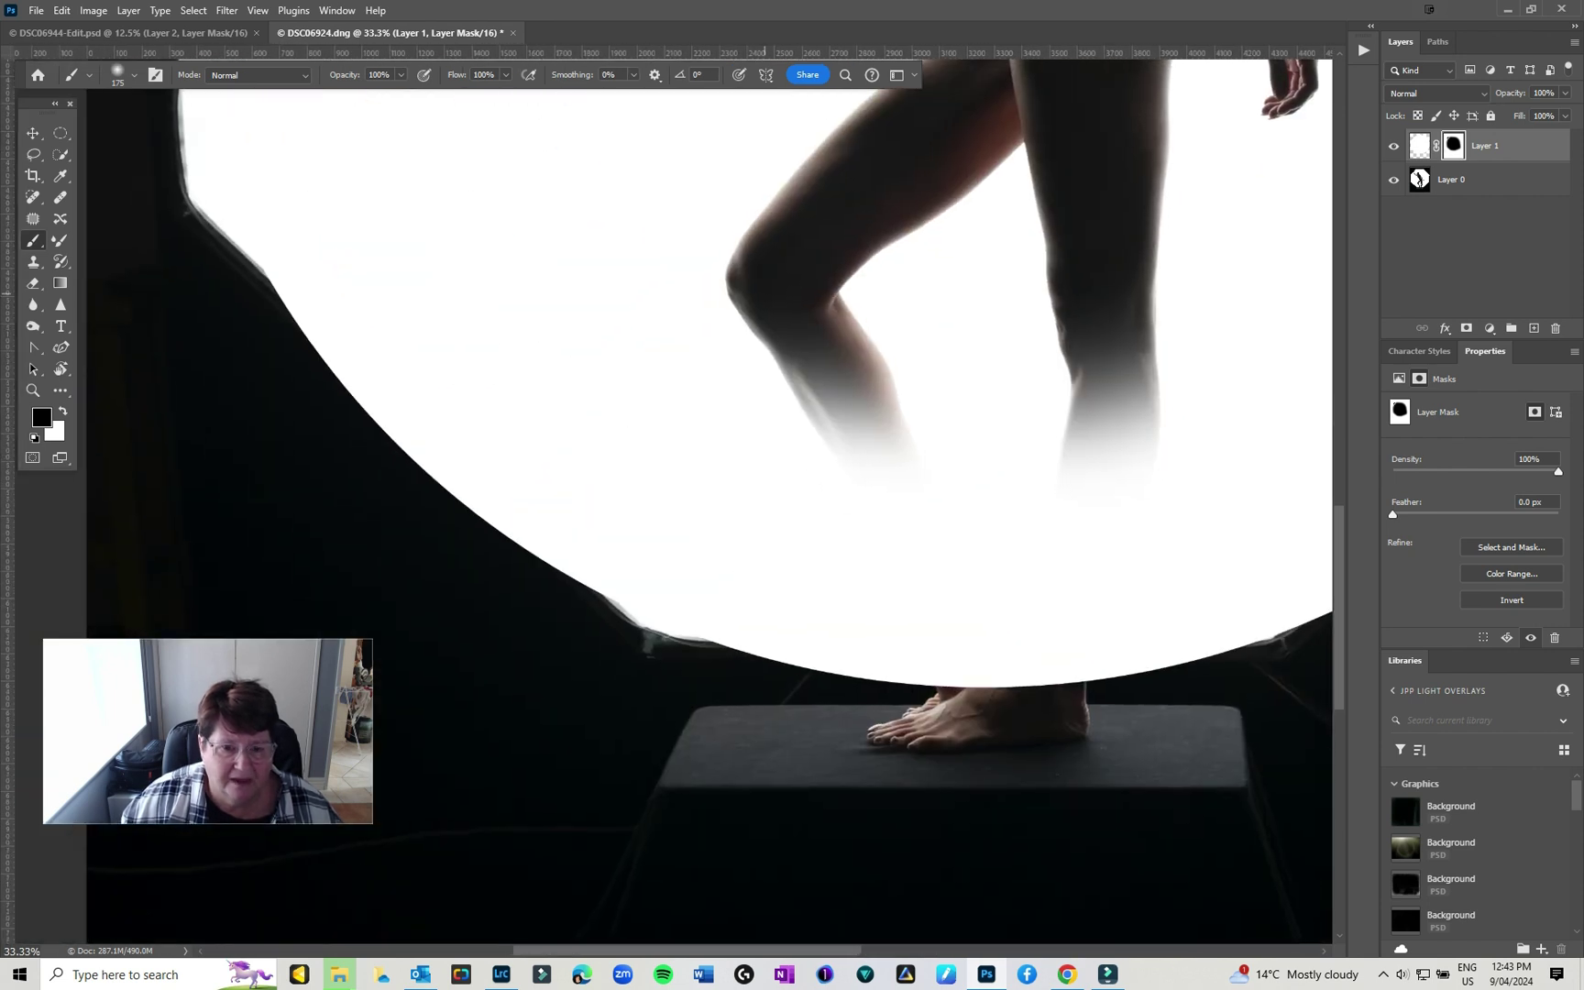
pyautogui.moveTo(806, 339)
pyautogui.mouseDown()
pyautogui.moveTo(884, 495)
pyautogui.moveTo(953, 566)
pyautogui.moveTo(825, 394)
pyautogui.moveTo(779, 362)
pyautogui.mouseUp()
pyautogui.moveTo(866, 495)
pyautogui.mouseDown()
pyautogui.moveTo(935, 586)
pyautogui.moveTo(971, 578)
pyautogui.moveTo(980, 642)
pyautogui.moveTo(917, 660)
pyautogui.moveTo(972, 669)
pyautogui.moveTo(1064, 614)
pyautogui.moveTo(1054, 660)
pyautogui.moveTo(1100, 642)
pyautogui.moveTo(1132, 412)
pyautogui.moveTo(1091, 577)
pyautogui.mouseUp()
pyautogui.moveTo(1124, 410)
pyautogui.mouseDown()
pyautogui.moveTo(1132, 312)
pyautogui.moveTo(1095, 495)
pyautogui.moveTo(1090, 412)
pyautogui.moveTo(1054, 587)
pyautogui.moveTo(1066, 480)
pyautogui.mouseUp()
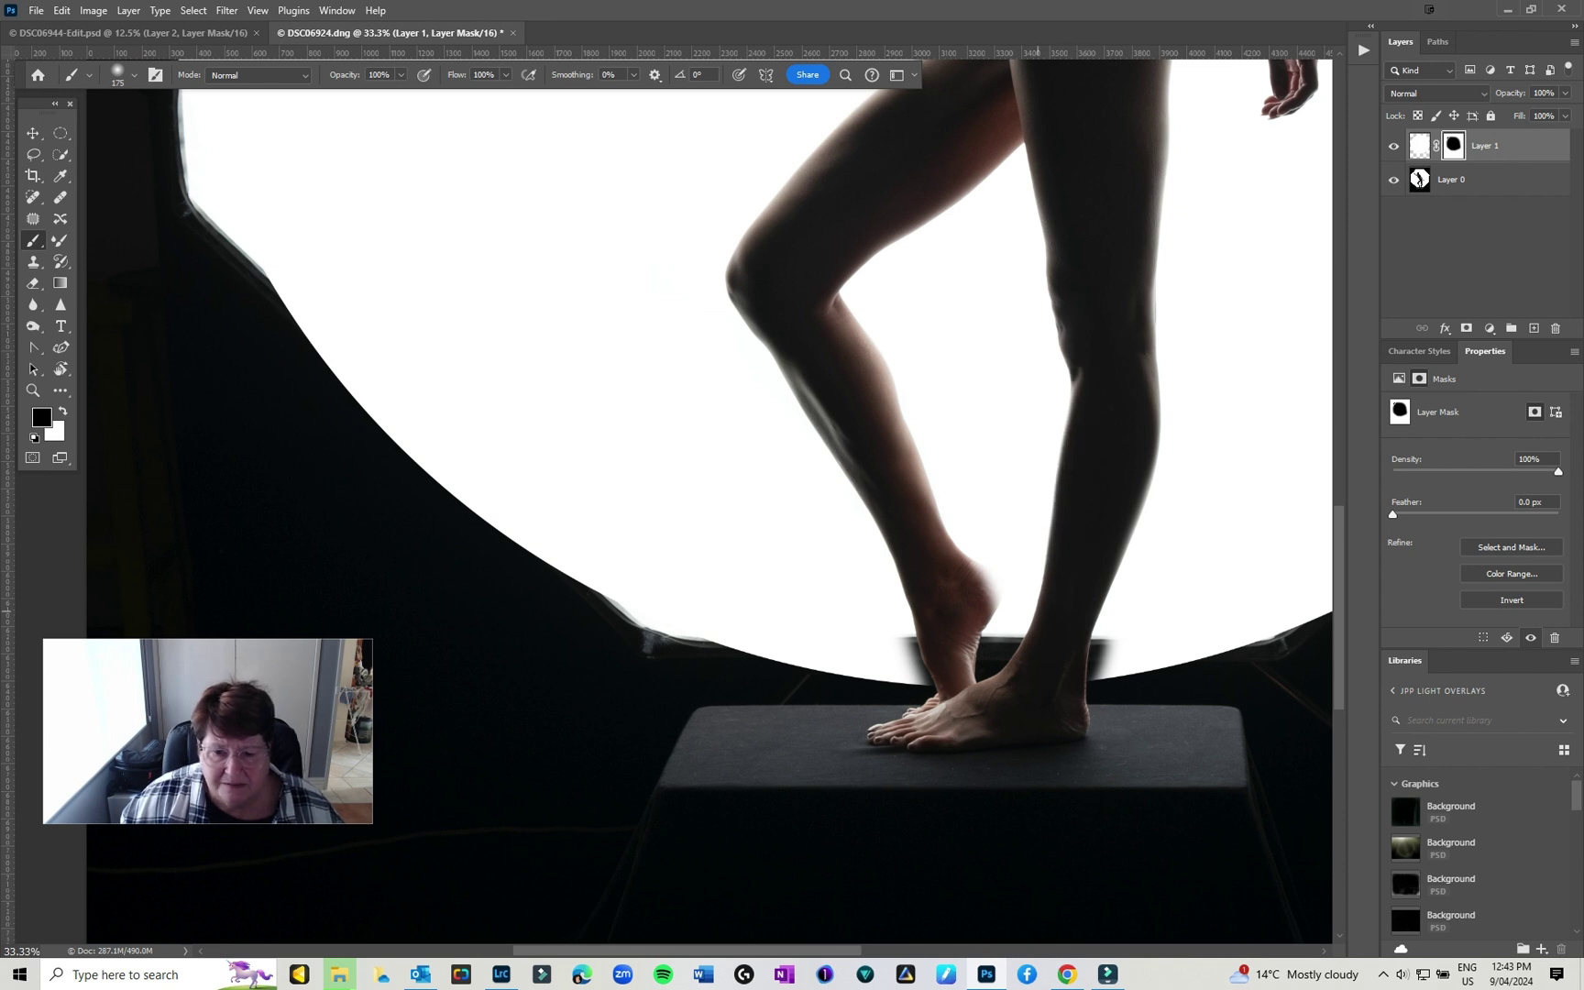
# - Set brush hardness to 80% and paint white over the dark dab at the box edge
pyautogui.rightClick(923, 275)
pyautogui.moveTo(1006, 327); pyautogui.dragTo(1089, 326)
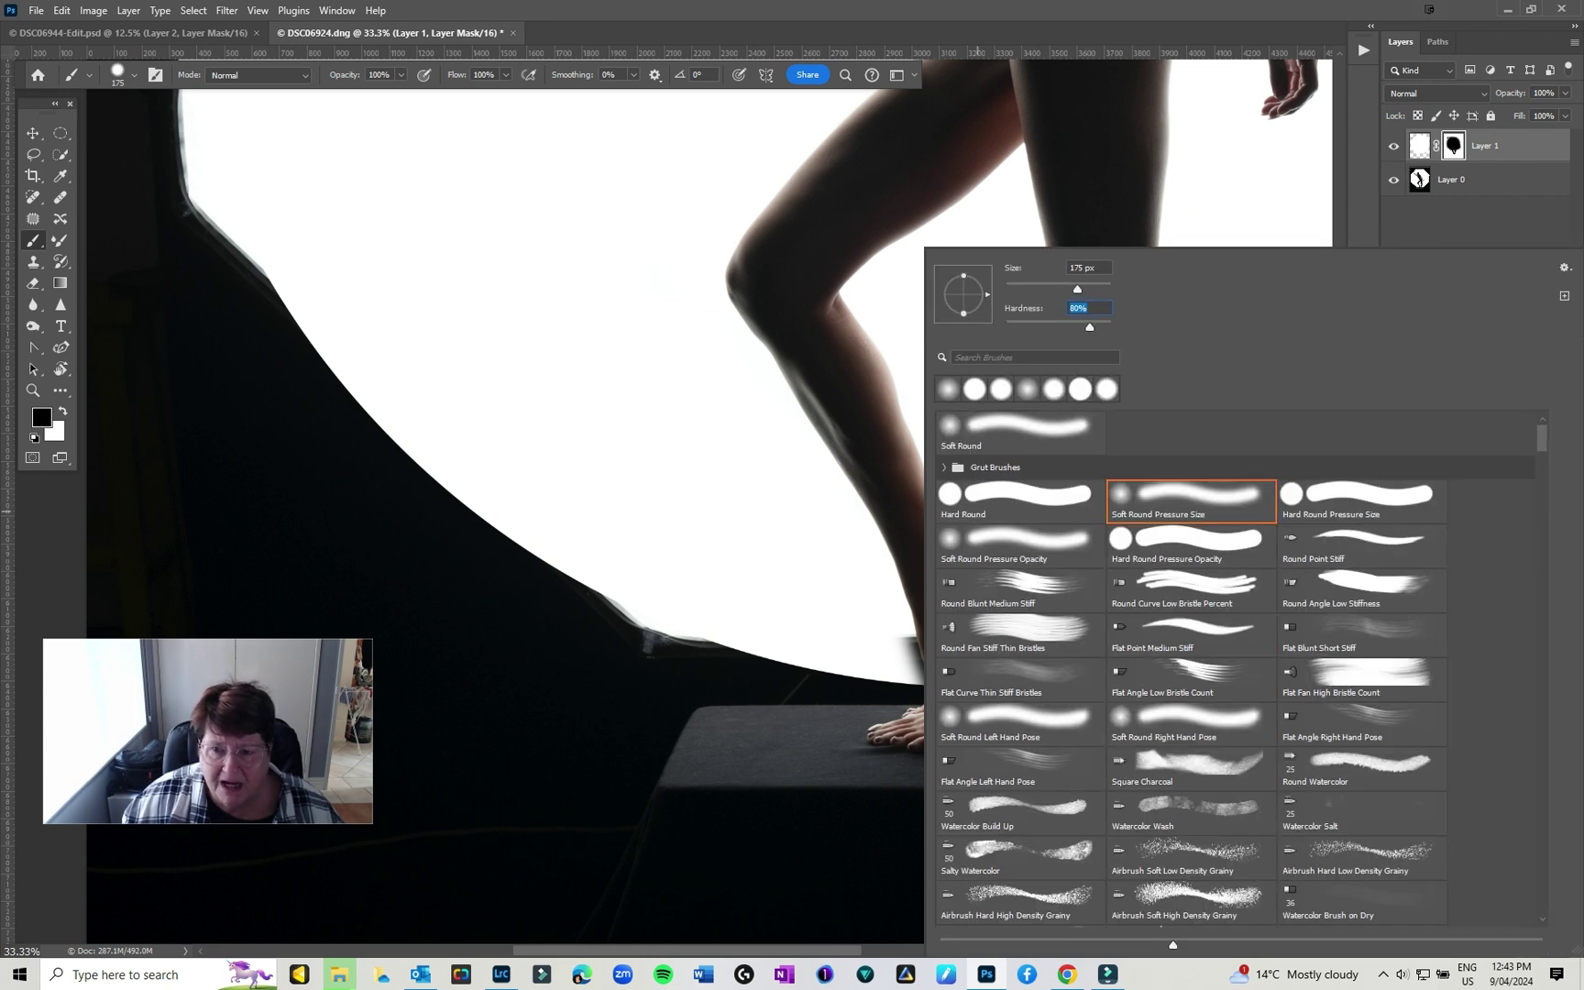
pyautogui.press('Return')
pyautogui.hotkey('ctrl', '+')
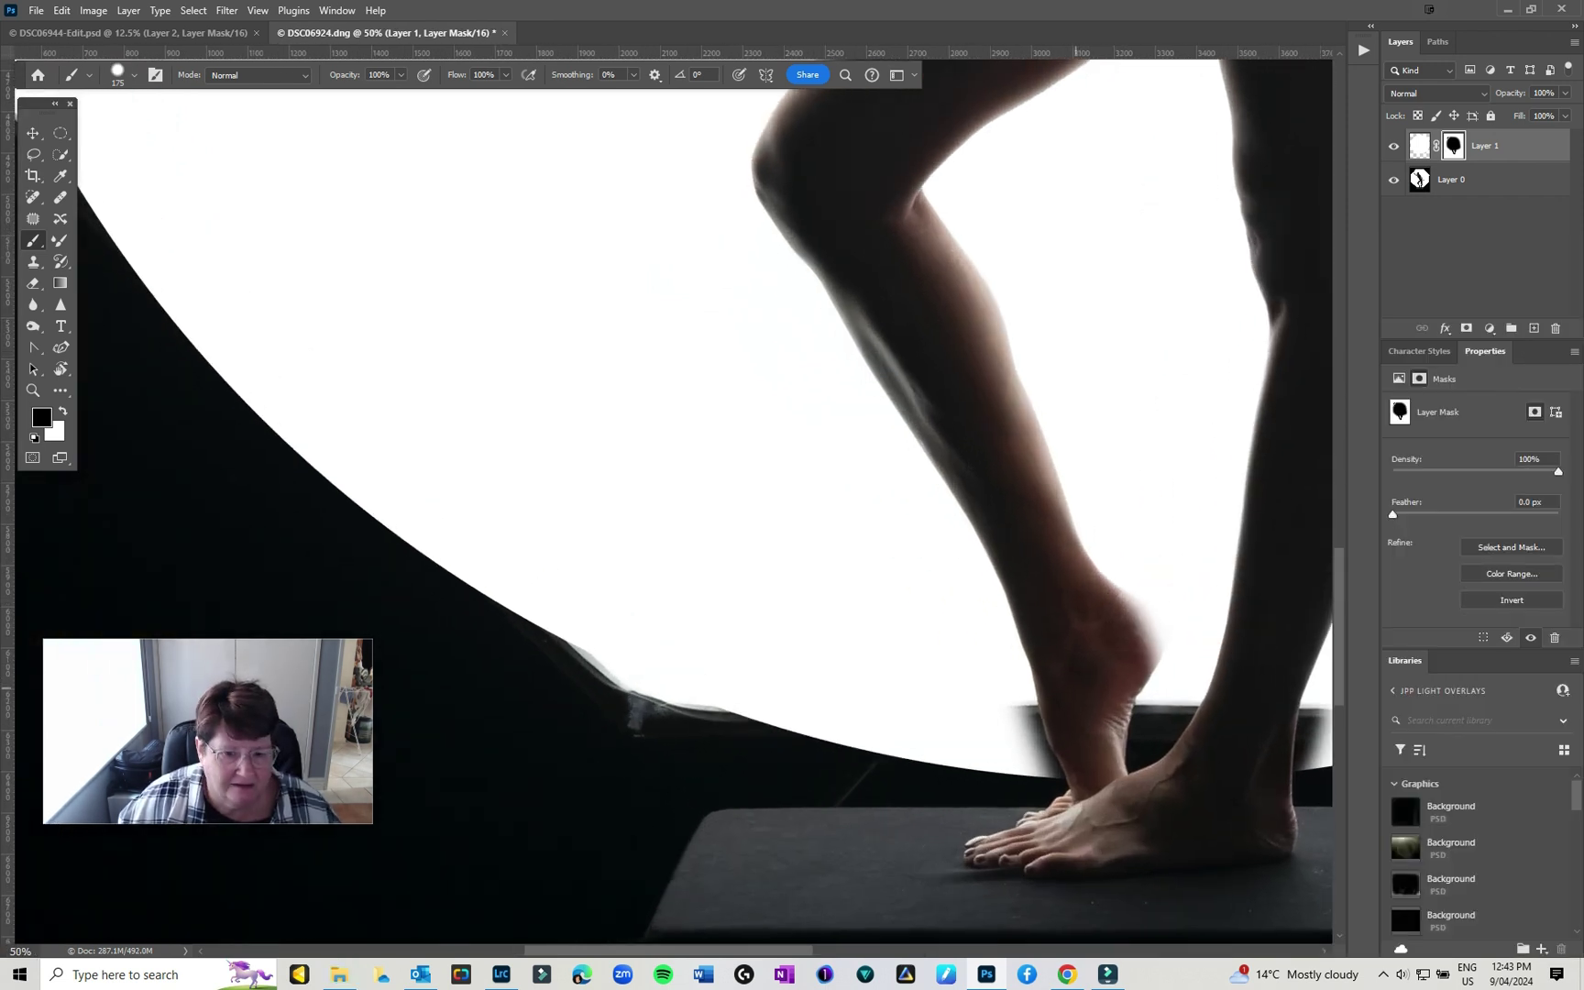
pyautogui.moveTo(1072, 687)
pyautogui.mouseDown()
pyautogui.moveTo(724, 573)
pyautogui.moveTo(577, 549)
pyautogui.moveTo(635, 552)
pyautogui.mouseUp()
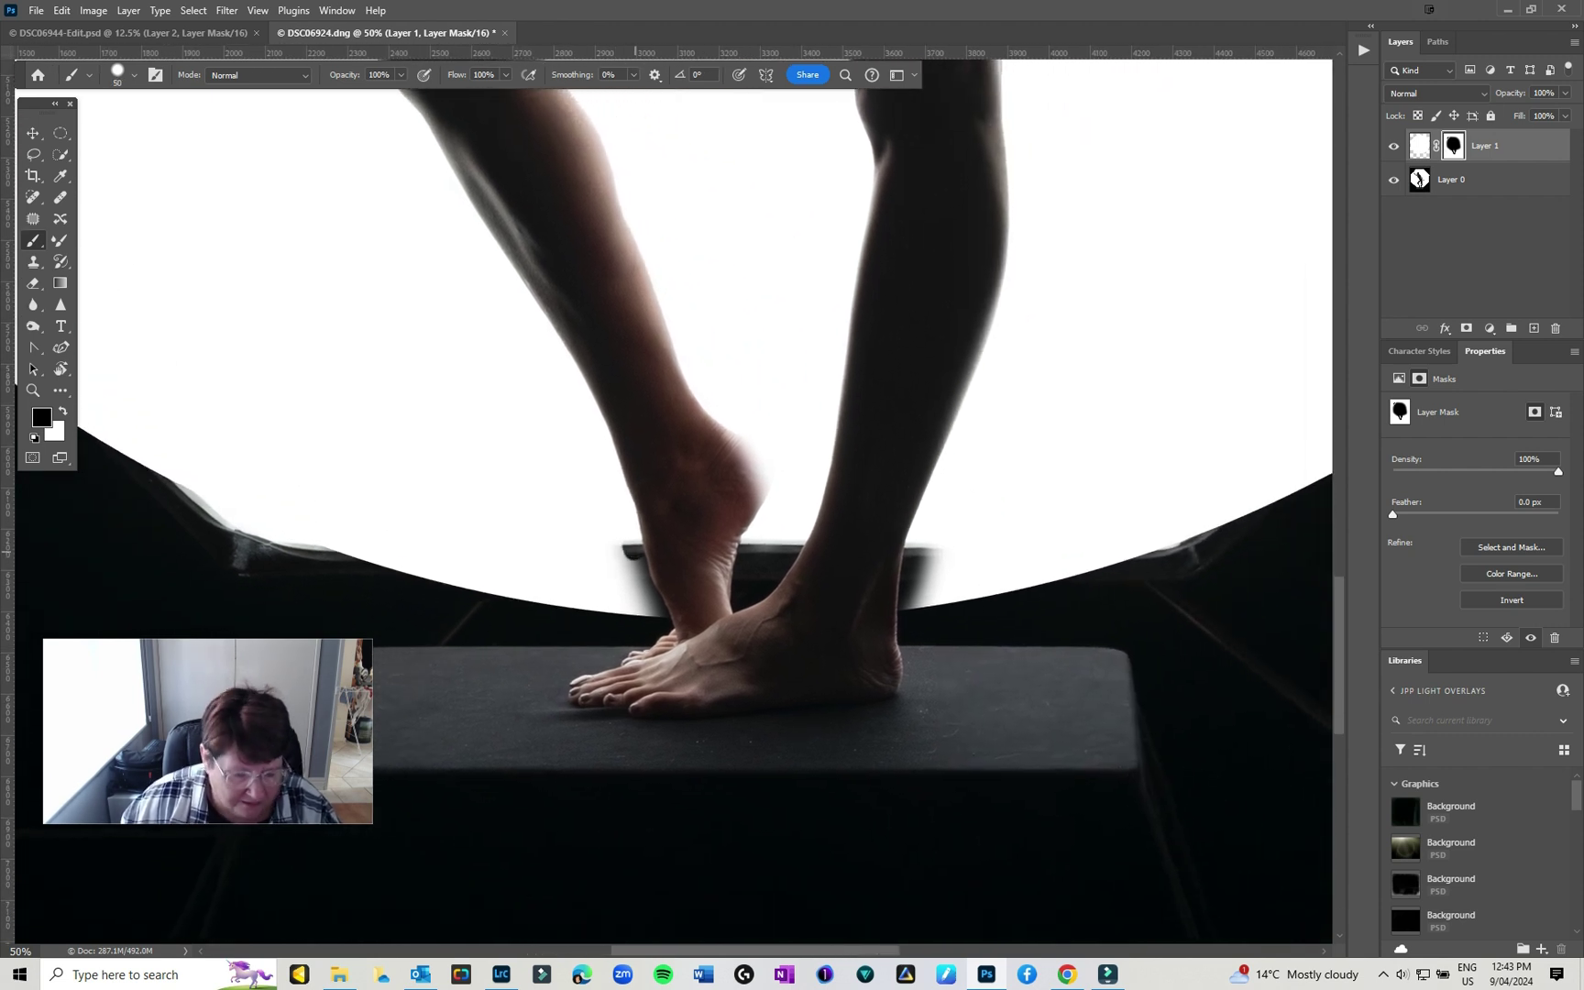
pyautogui.press('x')
pyautogui.click(630, 546)
pyautogui.click(631, 544)
pyautogui.moveTo(633, 545)
pyautogui.mouseDown()
pyautogui.moveTo(668, 611)
pyautogui.moveTo(640, 607)
pyautogui.moveTo(619, 550)
pyautogui.moveTo(632, 586)
pyautogui.mouseUp()
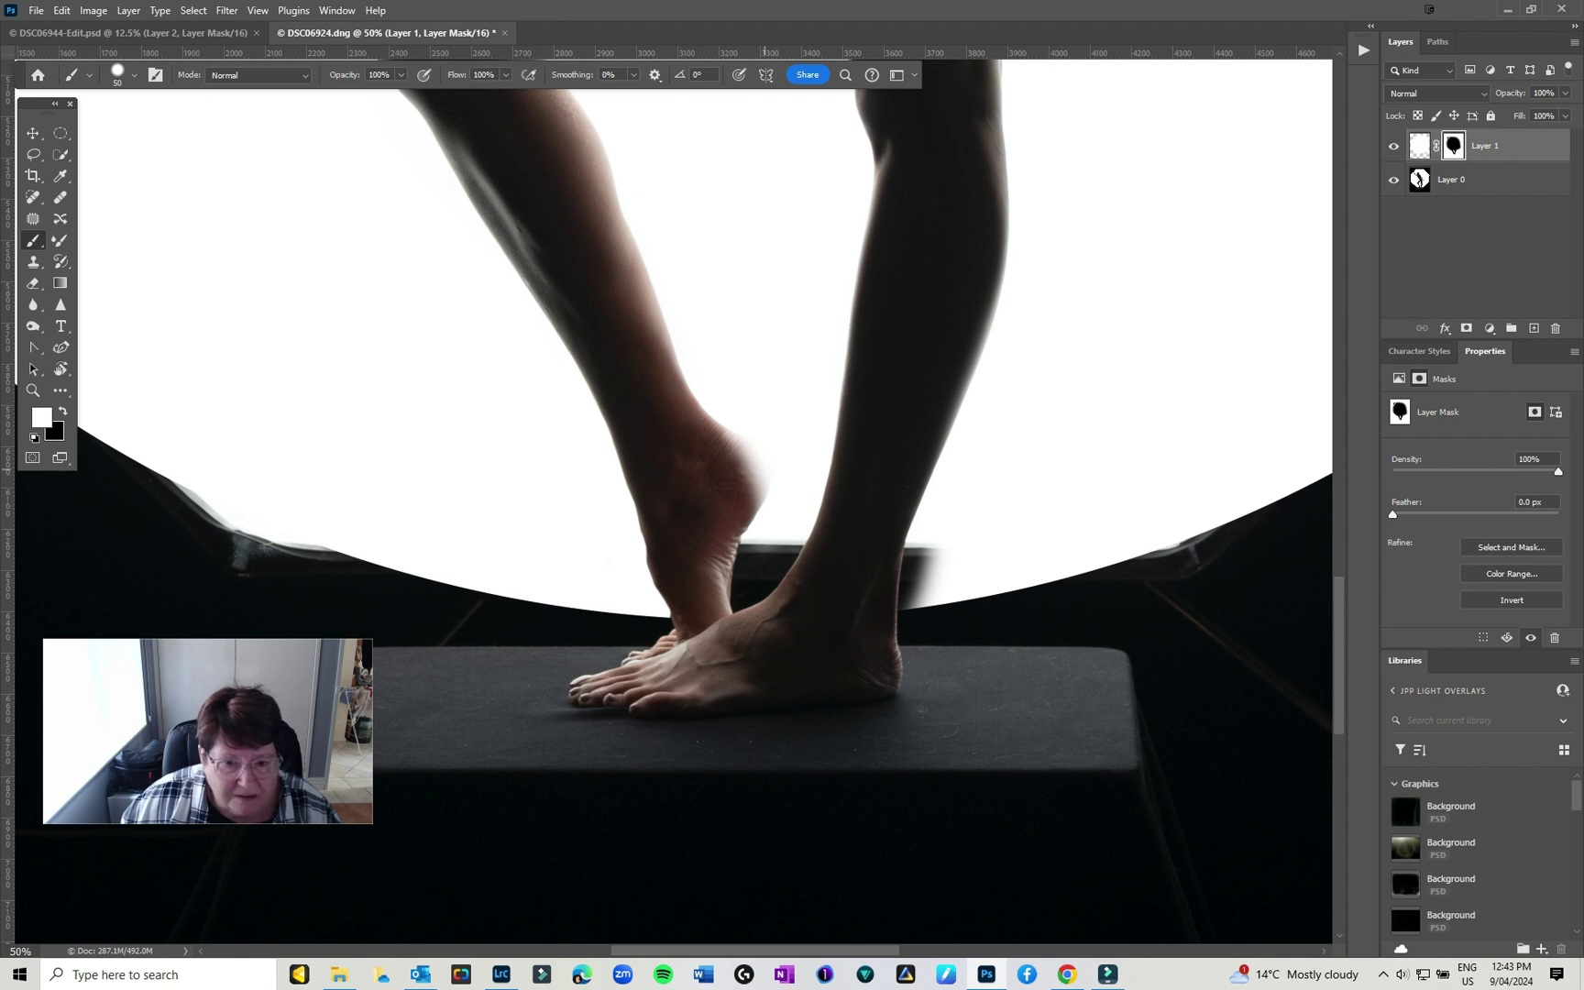
# - Sharpen the heel outline in black and reveal white light below the heel
pyautogui.press('x')
pyautogui.moveTo(731, 441)
pyautogui.mouseDown()
pyautogui.moveTo(761, 469)
pyautogui.moveTo(733, 432)
pyautogui.moveTo(759, 506)
pyautogui.moveTo(738, 463)
pyautogui.moveTo(734, 475)
pyautogui.mouseUp()
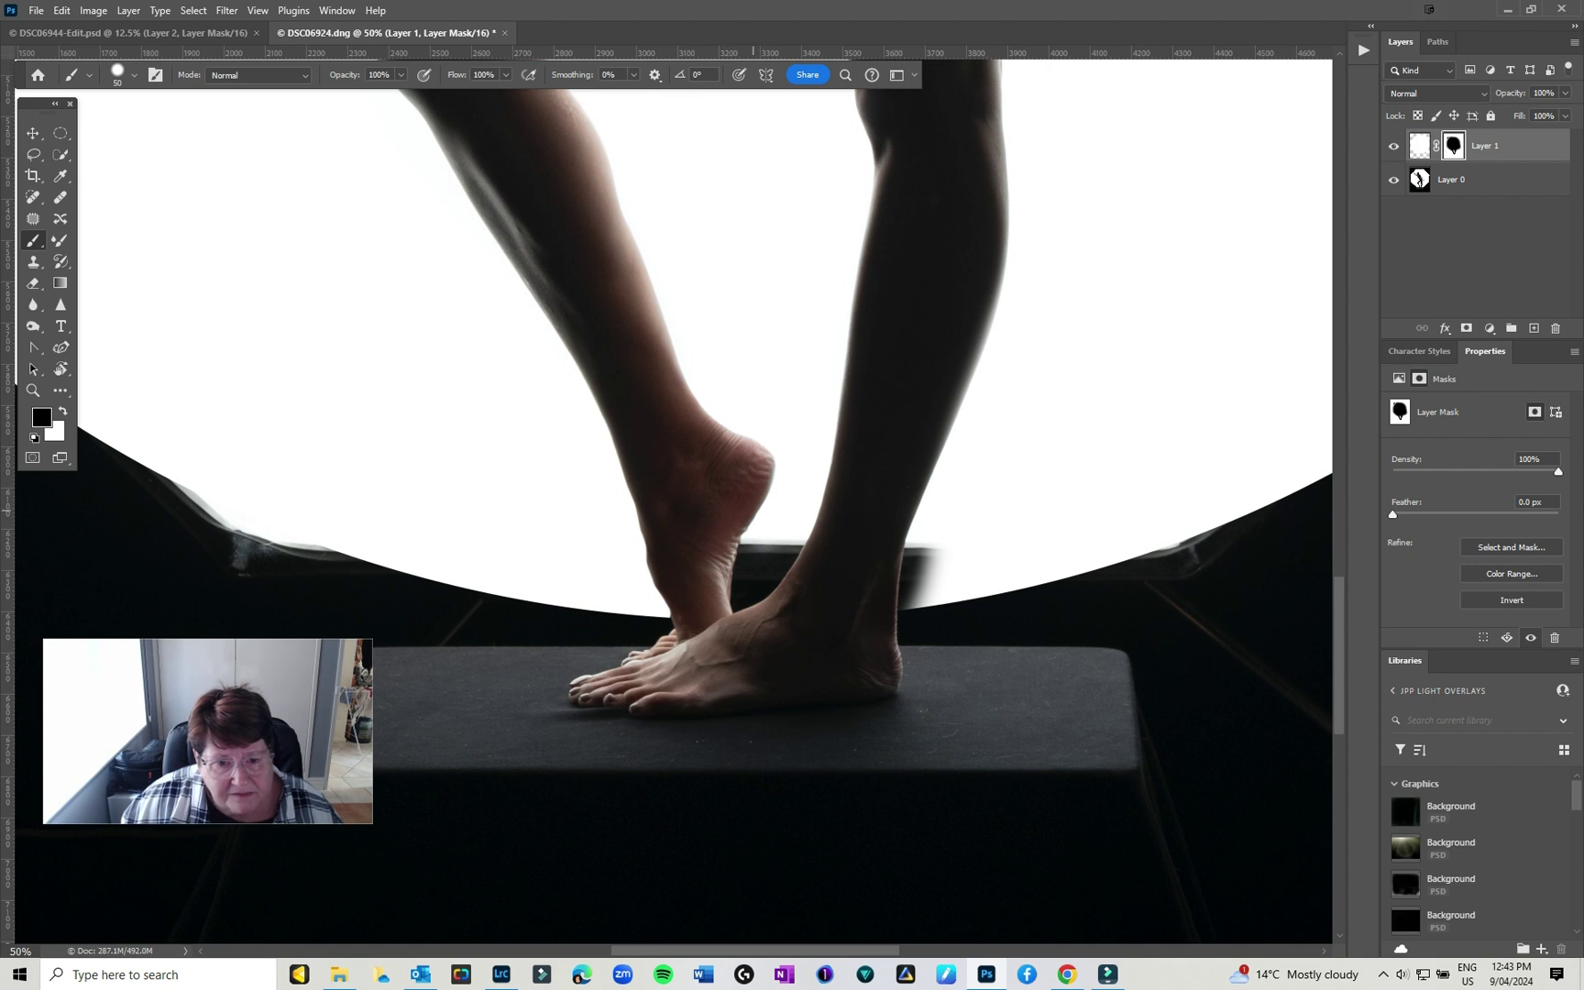
pyautogui.press('x')
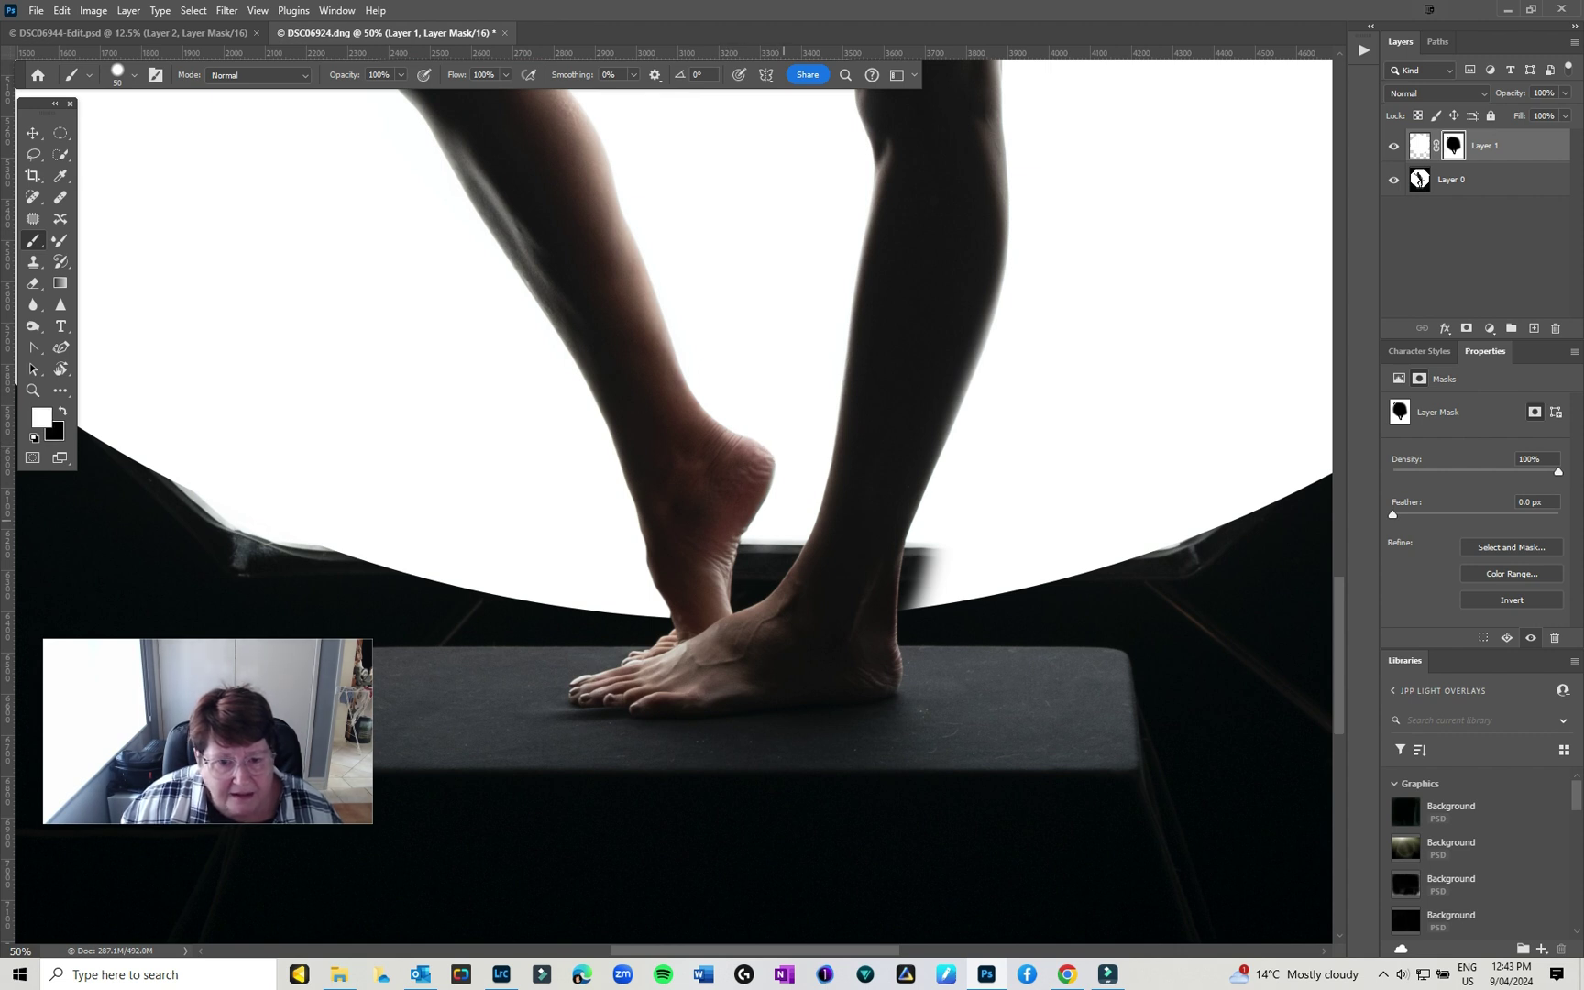
pyautogui.moveTo(752, 545)
pyautogui.mouseDown()
pyautogui.moveTo(744, 607)
pyautogui.moveTo(789, 547)
pyautogui.moveTo(769, 561)
pyautogui.moveTo(802, 550)
pyautogui.moveTo(729, 580)
pyautogui.moveTo(757, 579)
pyautogui.moveTo(720, 602)
pyautogui.moveTo(720, 583)
pyautogui.mouseUp()
# - Fill the gap between the legs and the dark edge beside the standing leg with white
pyautogui.press('x')
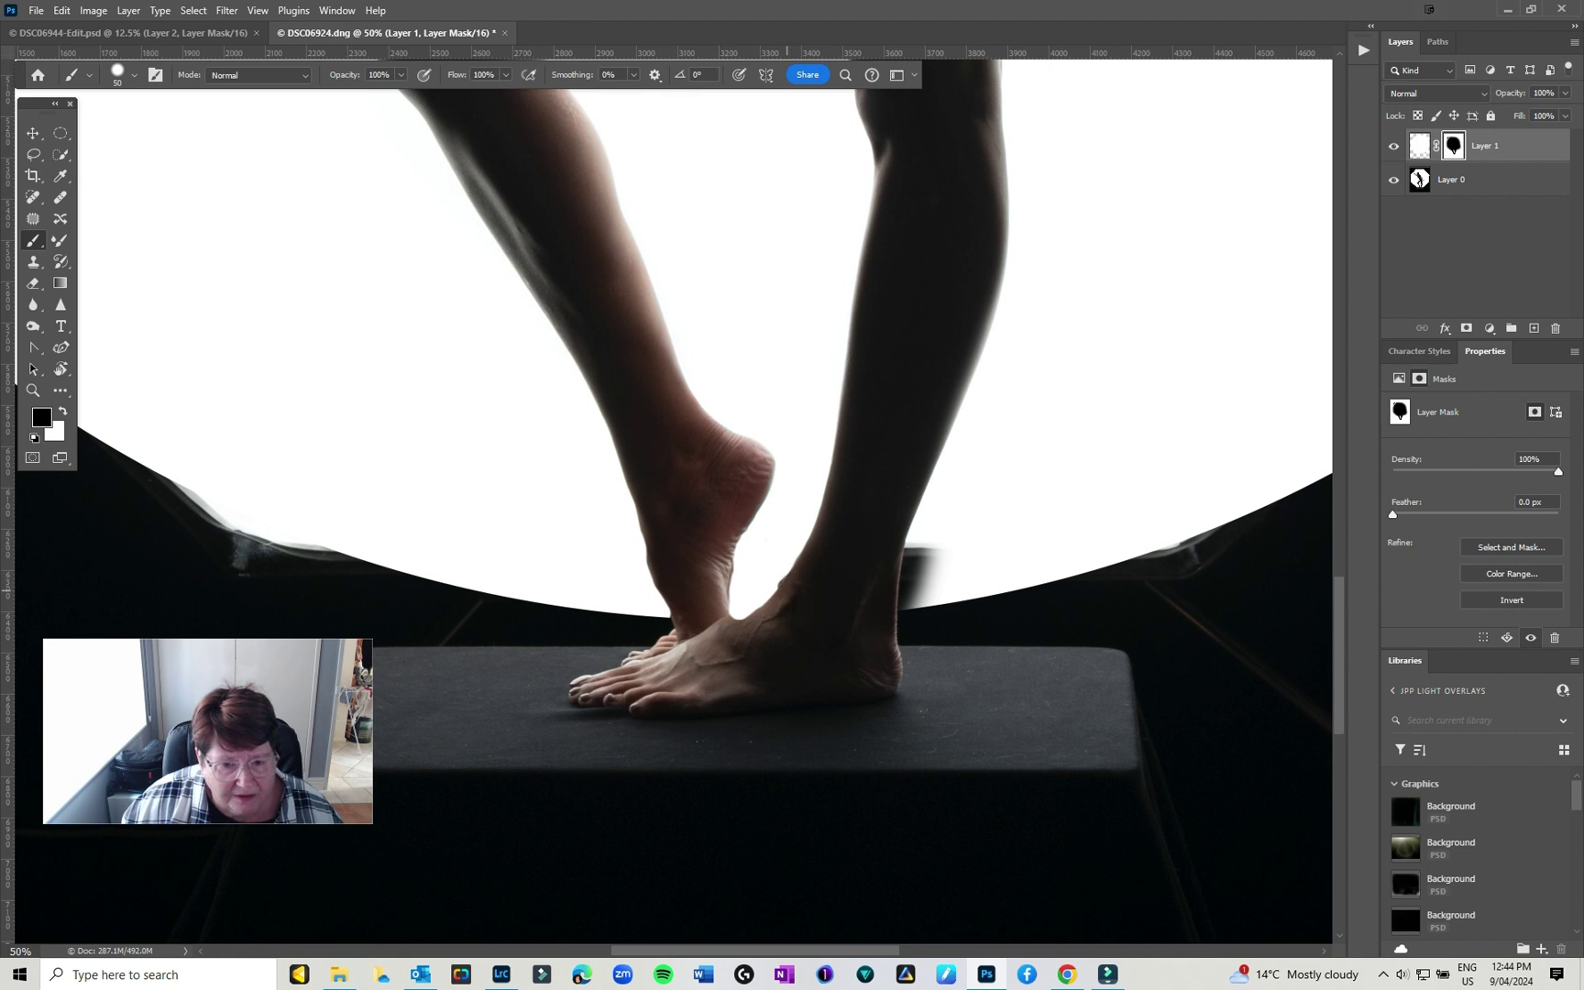
pyautogui.press('x')
pyautogui.press('[')
pyautogui.press('[')
pyautogui.press('[')
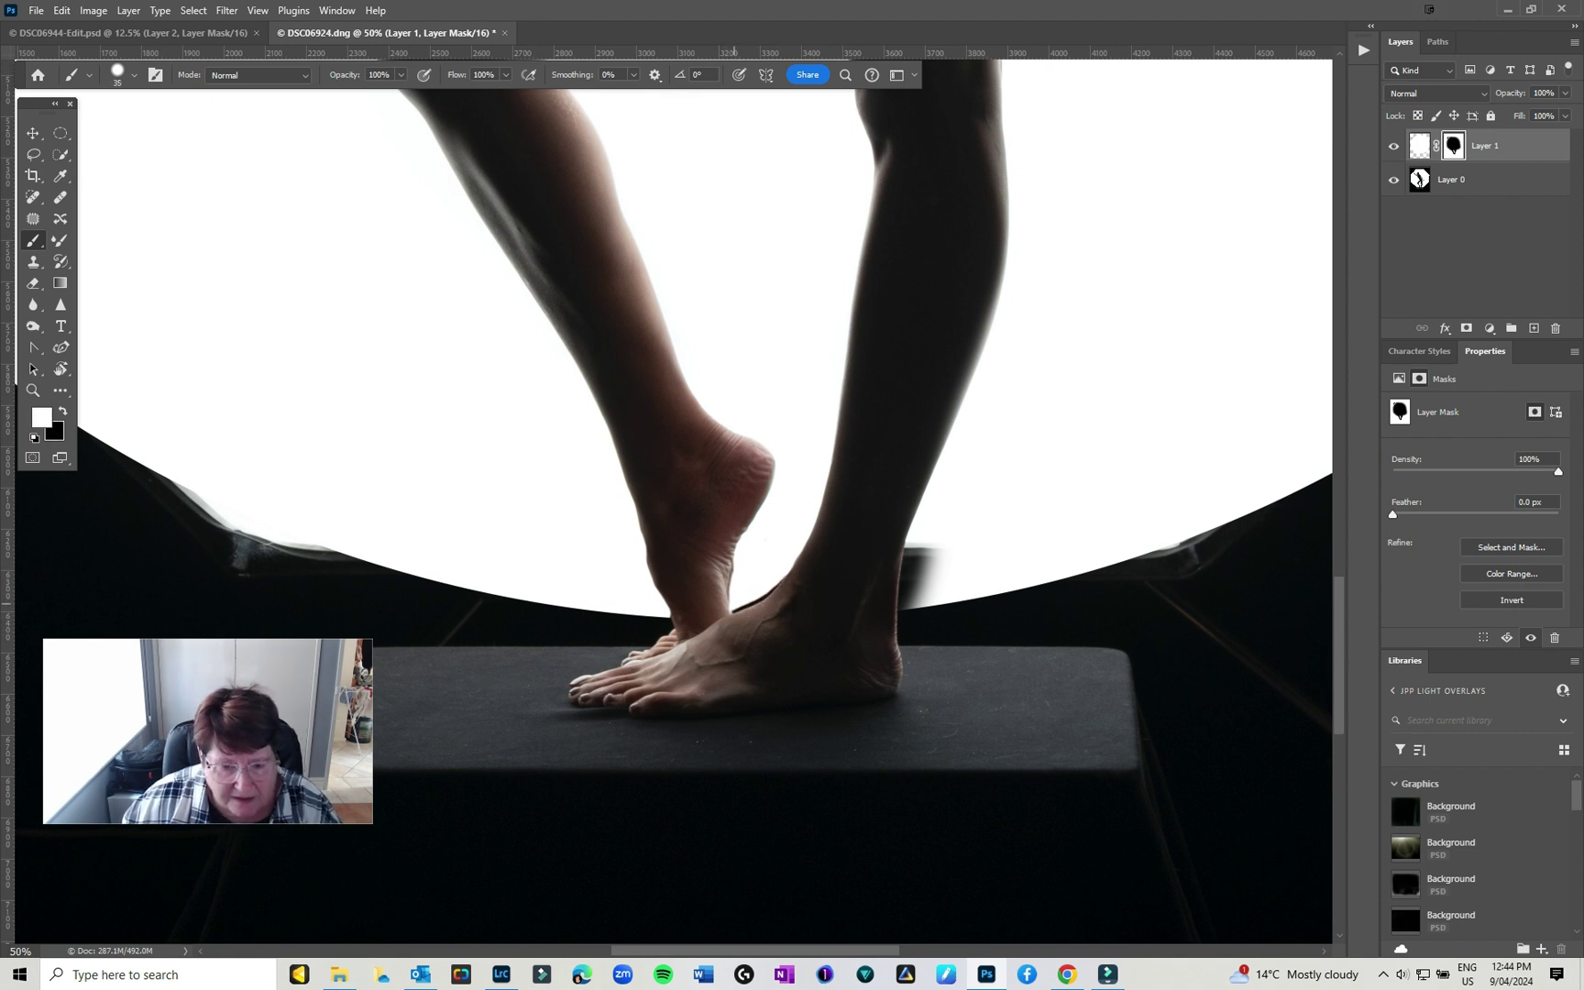
pyautogui.moveTo(733, 606); pyautogui.dragTo(751, 602)
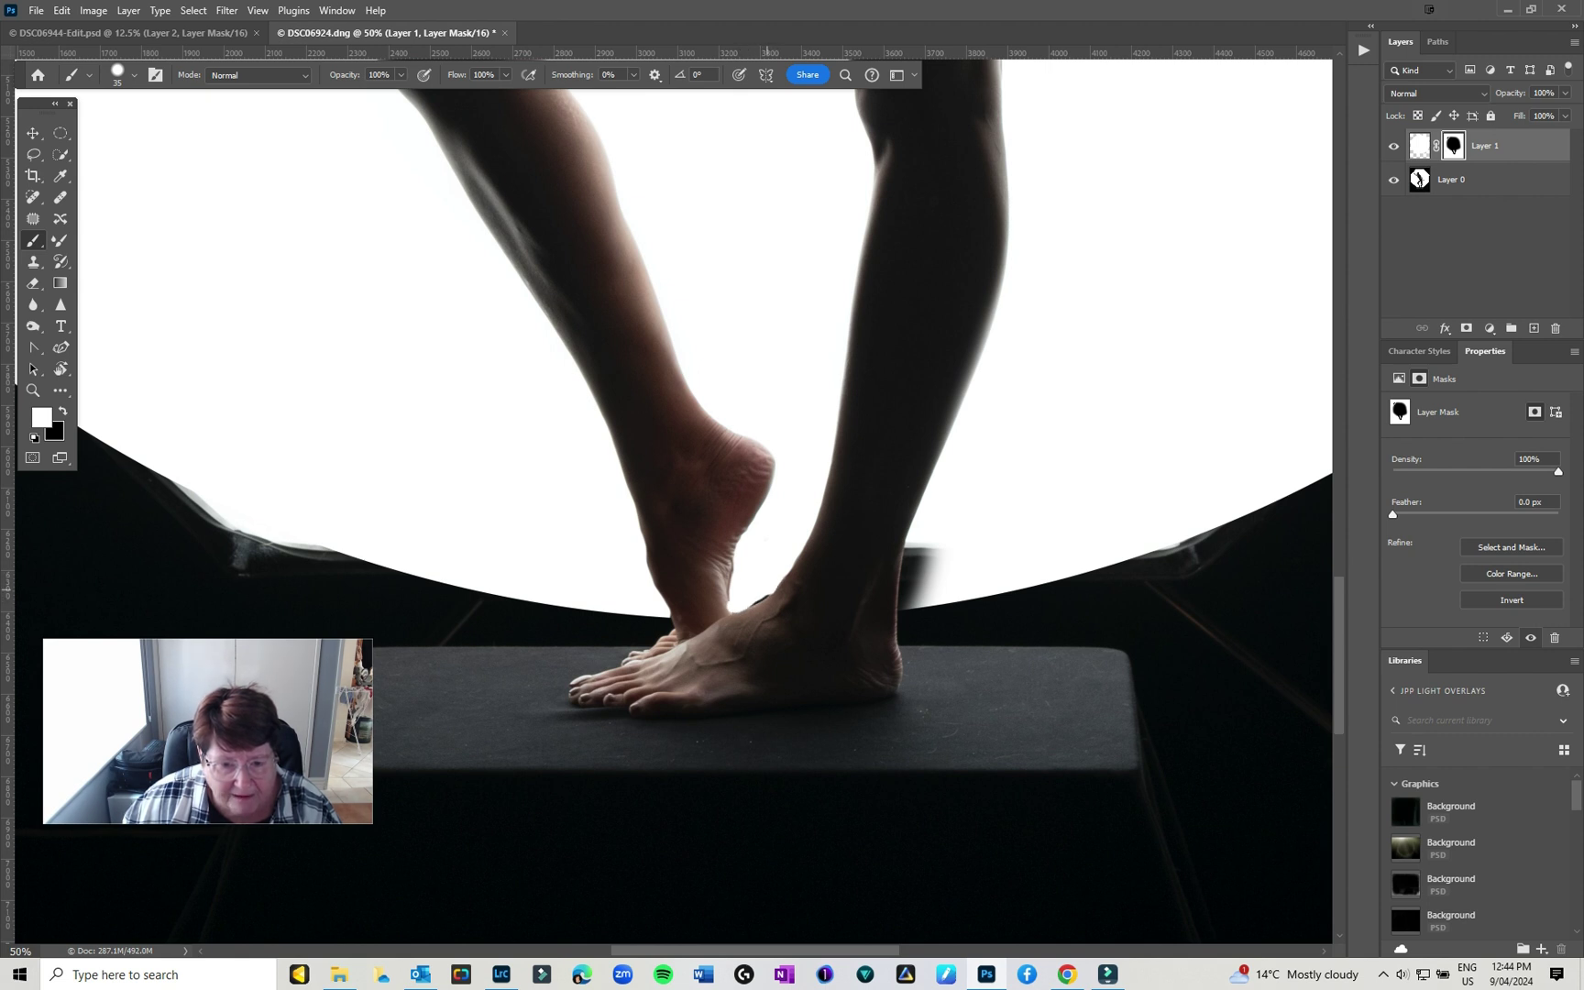
pyautogui.press('x')
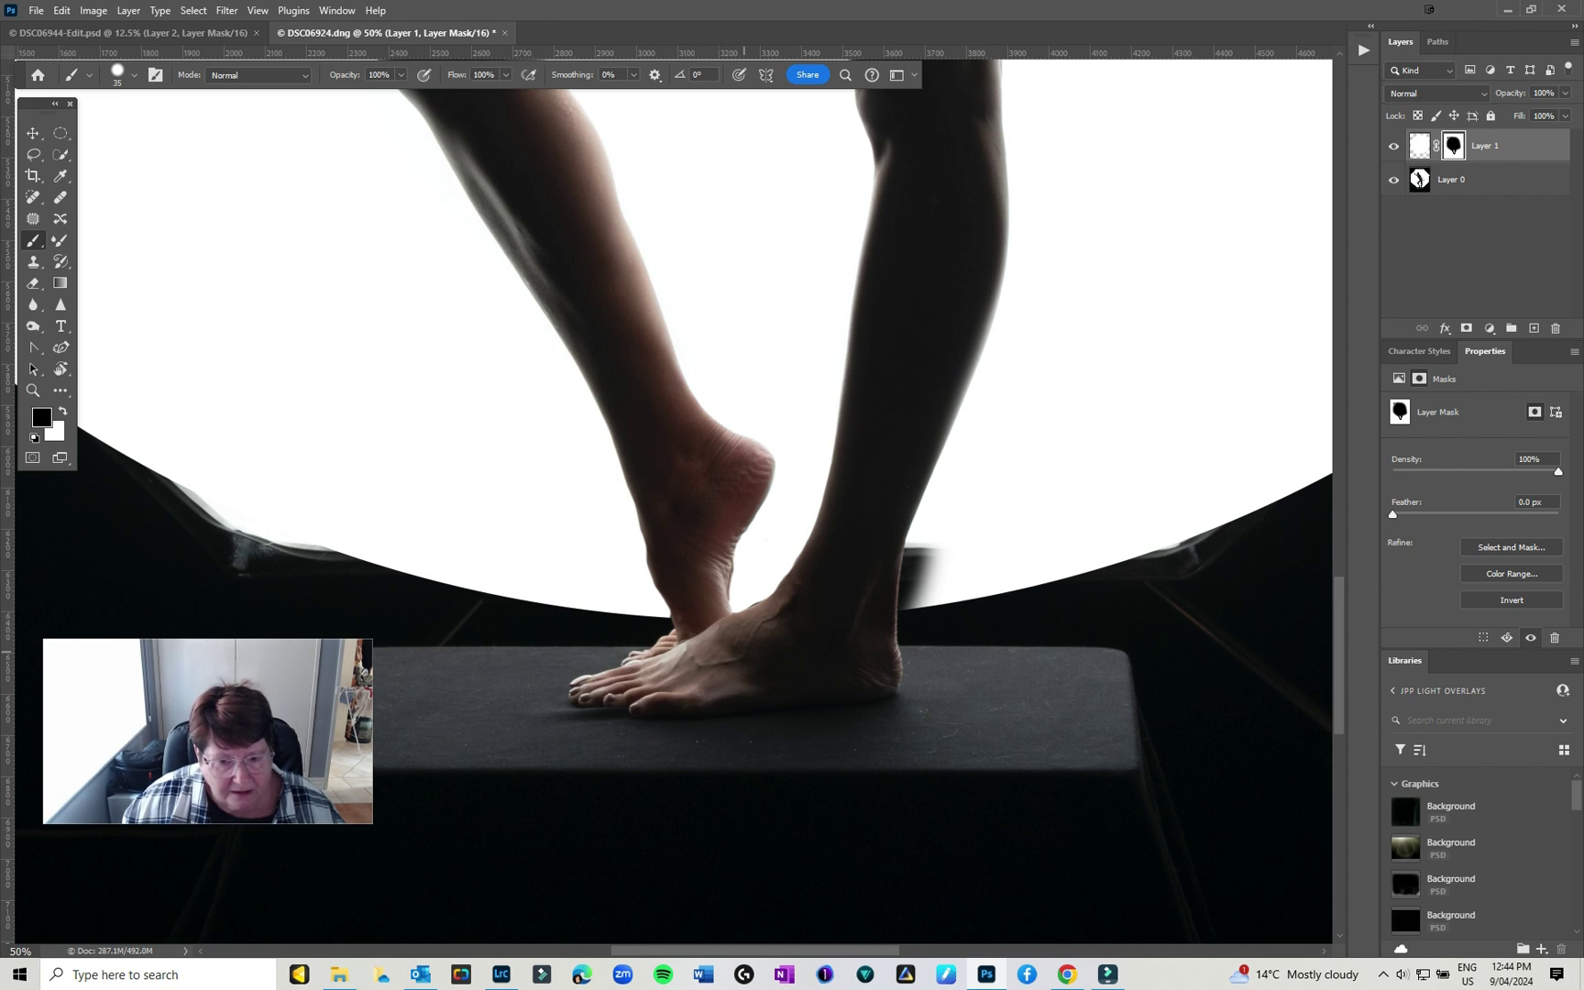
pyautogui.press('x')
pyautogui.moveTo(911, 545); pyautogui.dragTo(907, 583)
pyautogui.hotkey('ctrl', 'z')
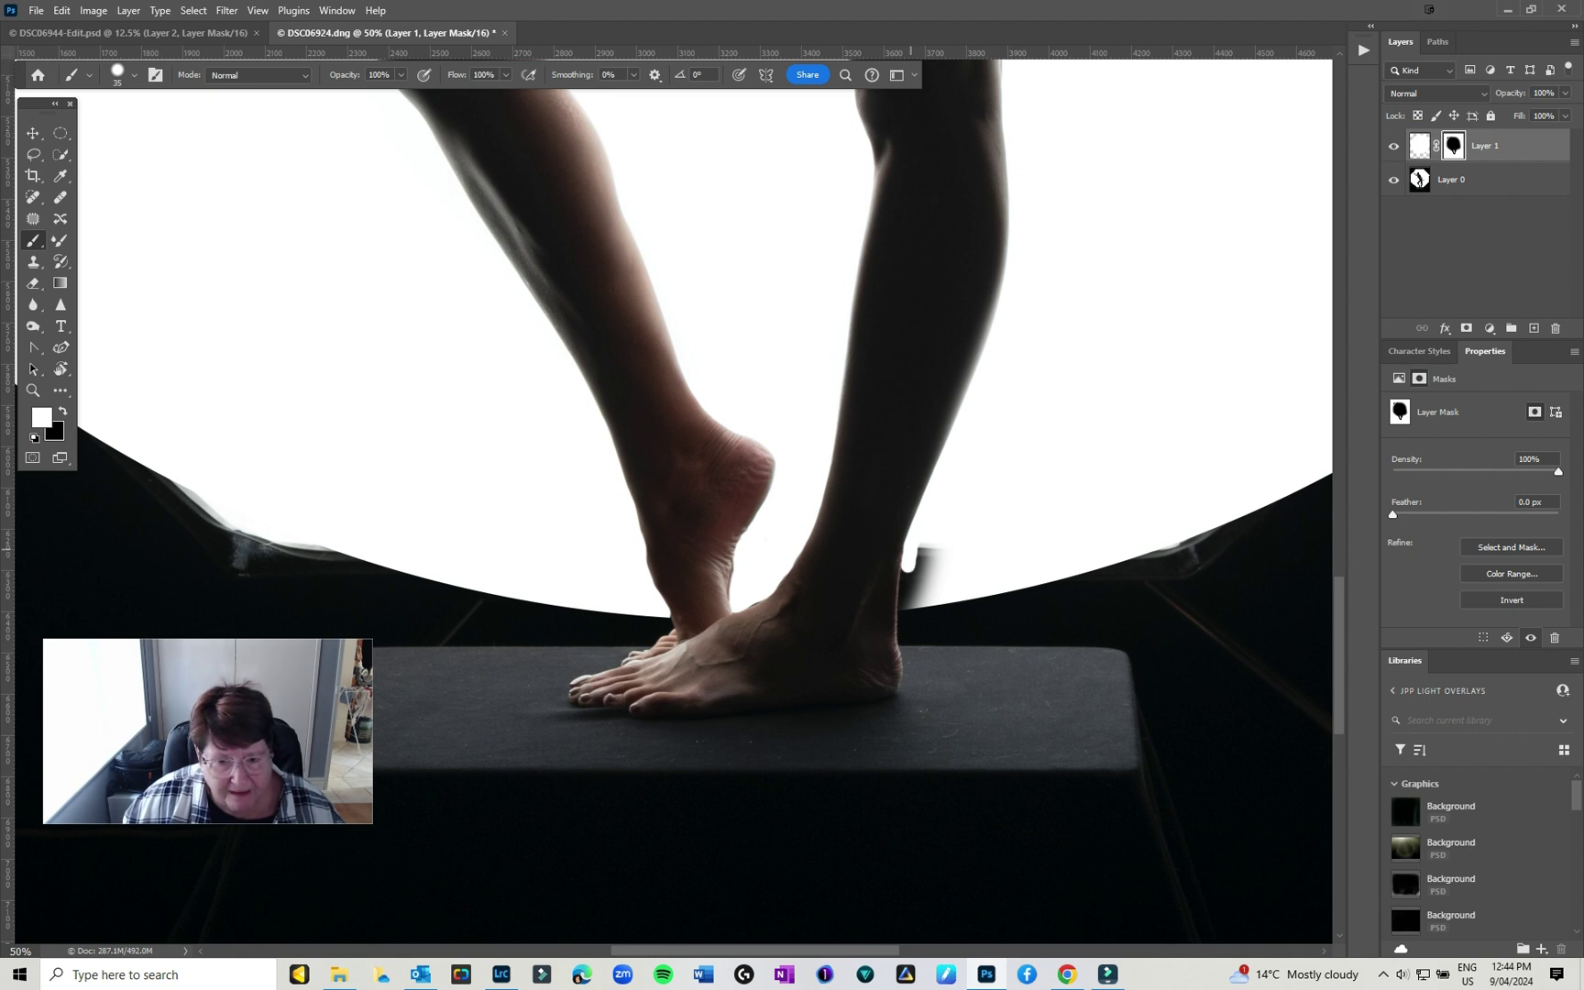
pyautogui.moveTo(909, 567); pyautogui.dragTo(908, 578)
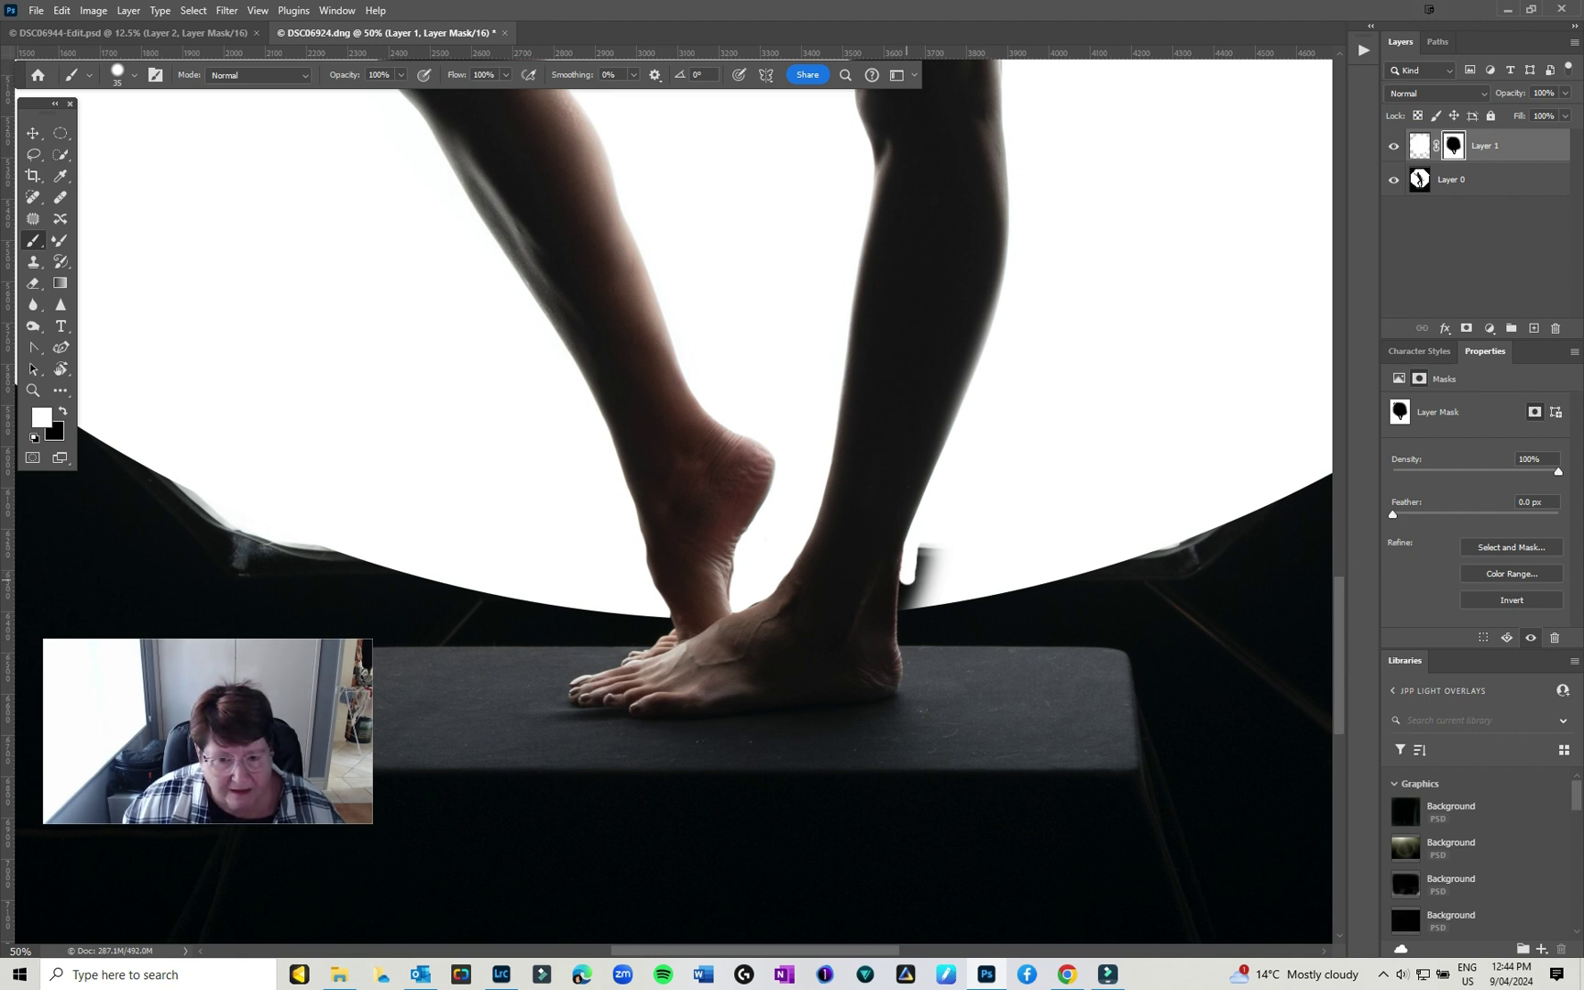
pyautogui.moveTo(923, 597)
pyautogui.mouseDown()
pyautogui.moveTo(922, 554)
pyautogui.moveTo(937, 587)
pyautogui.mouseUp()
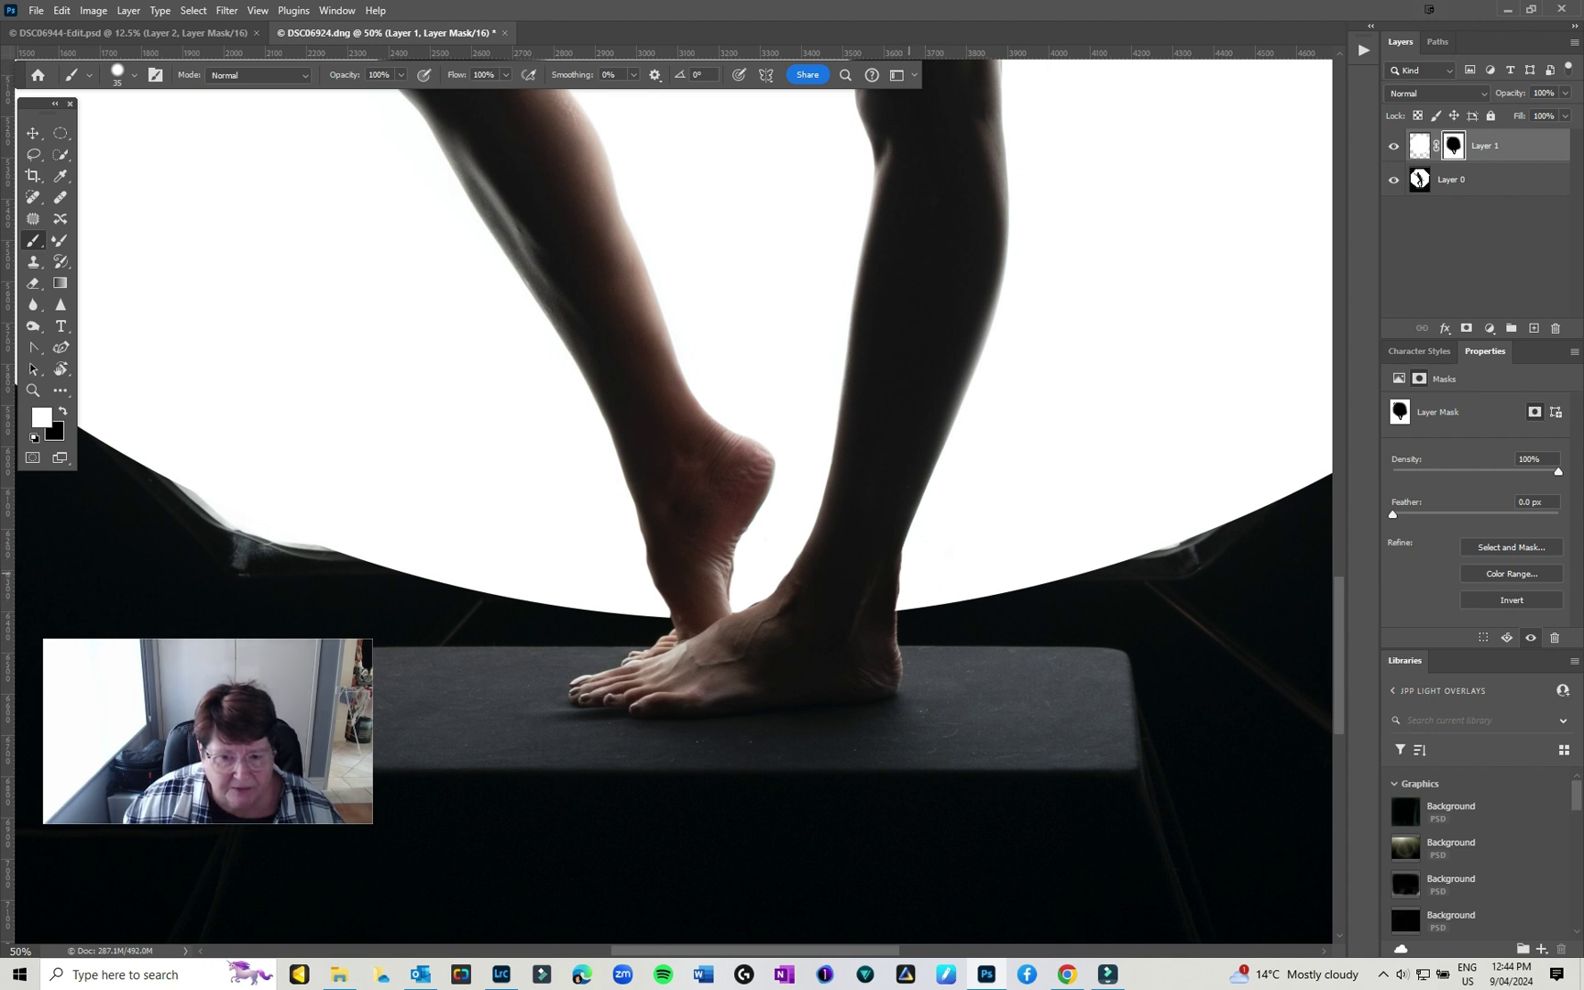
pyautogui.press('x')
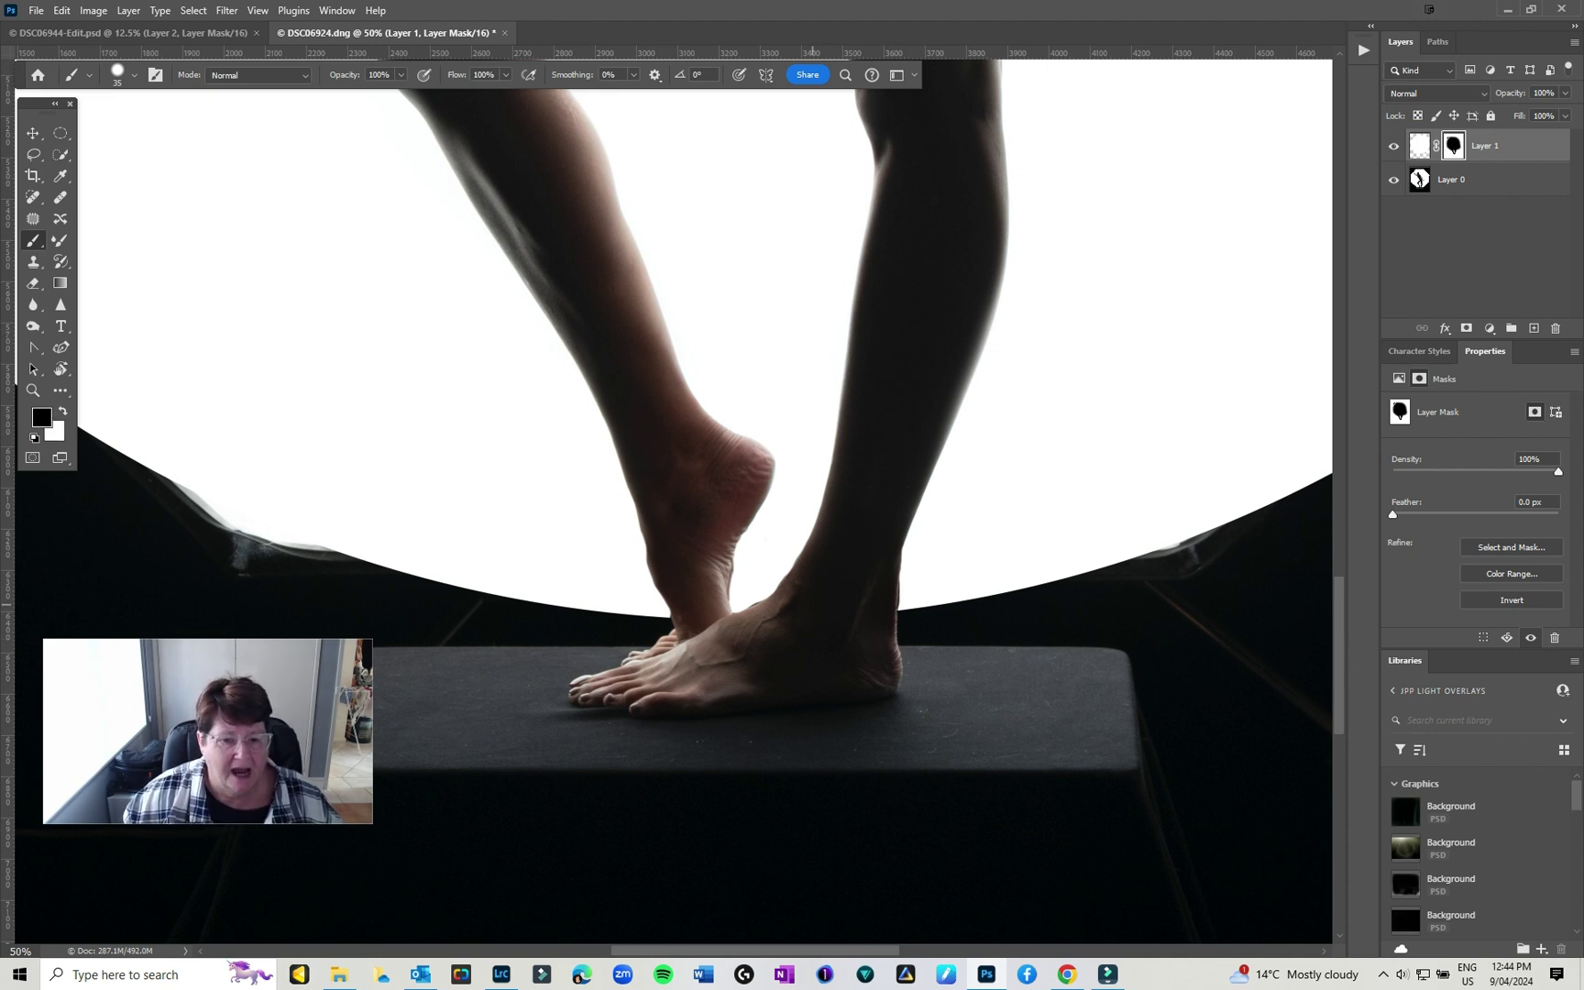
pyautogui.moveTo(584, 339); pyautogui.dragTo(942, 939)
# - Paint white on the mask along the dark notch beside the raised hand's fingertips
pyautogui.moveTo(824, 229); pyautogui.dragTo(880, 871)
pyautogui.moveTo(825, 367); pyautogui.dragTo(771, 579)
pyautogui.moveTo(538, 294); pyautogui.dragTo(840, 632)
pyautogui.hotkey('ctrl', '+')
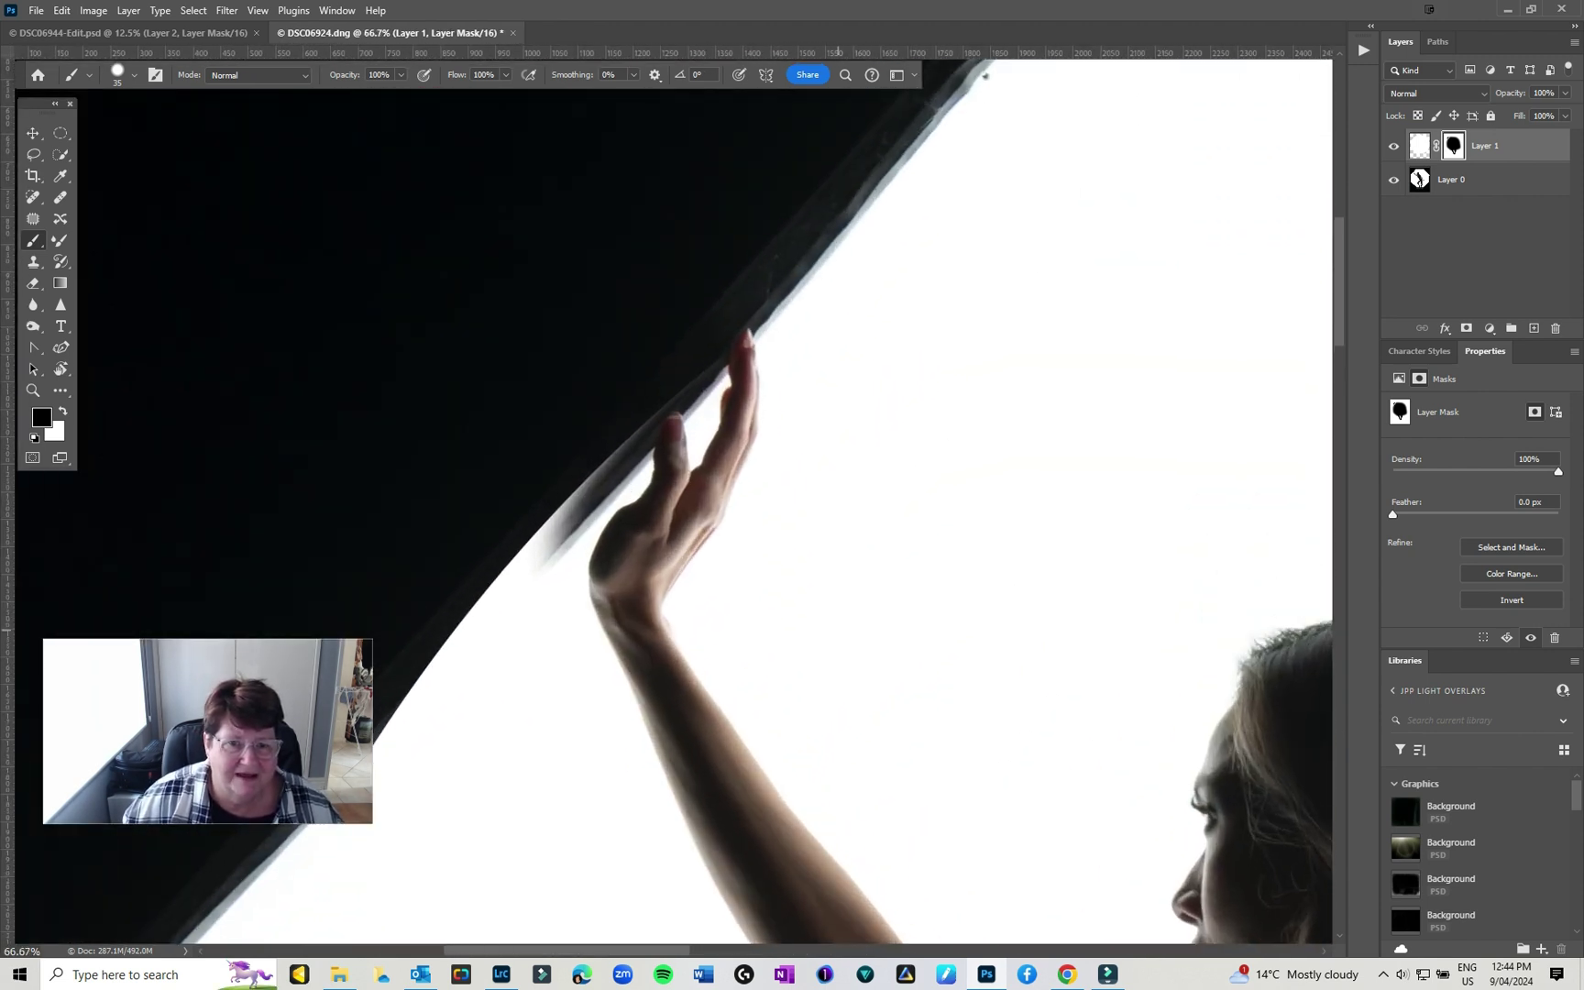
pyautogui.press('c')
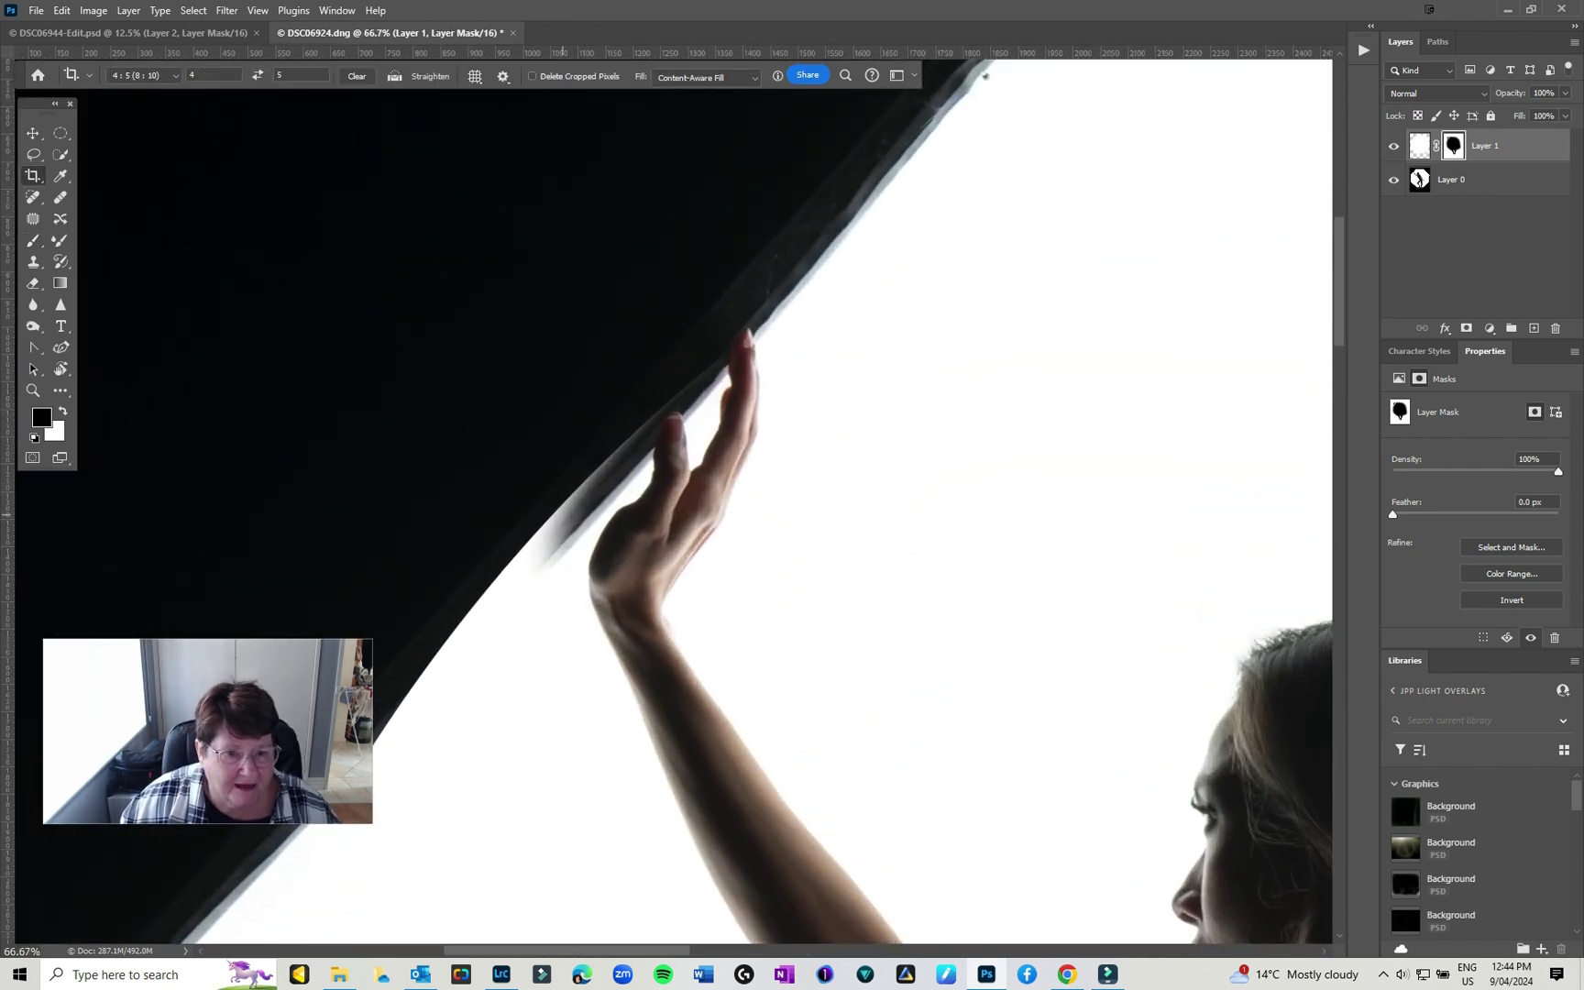
pyautogui.press('b')
pyautogui.press('x')
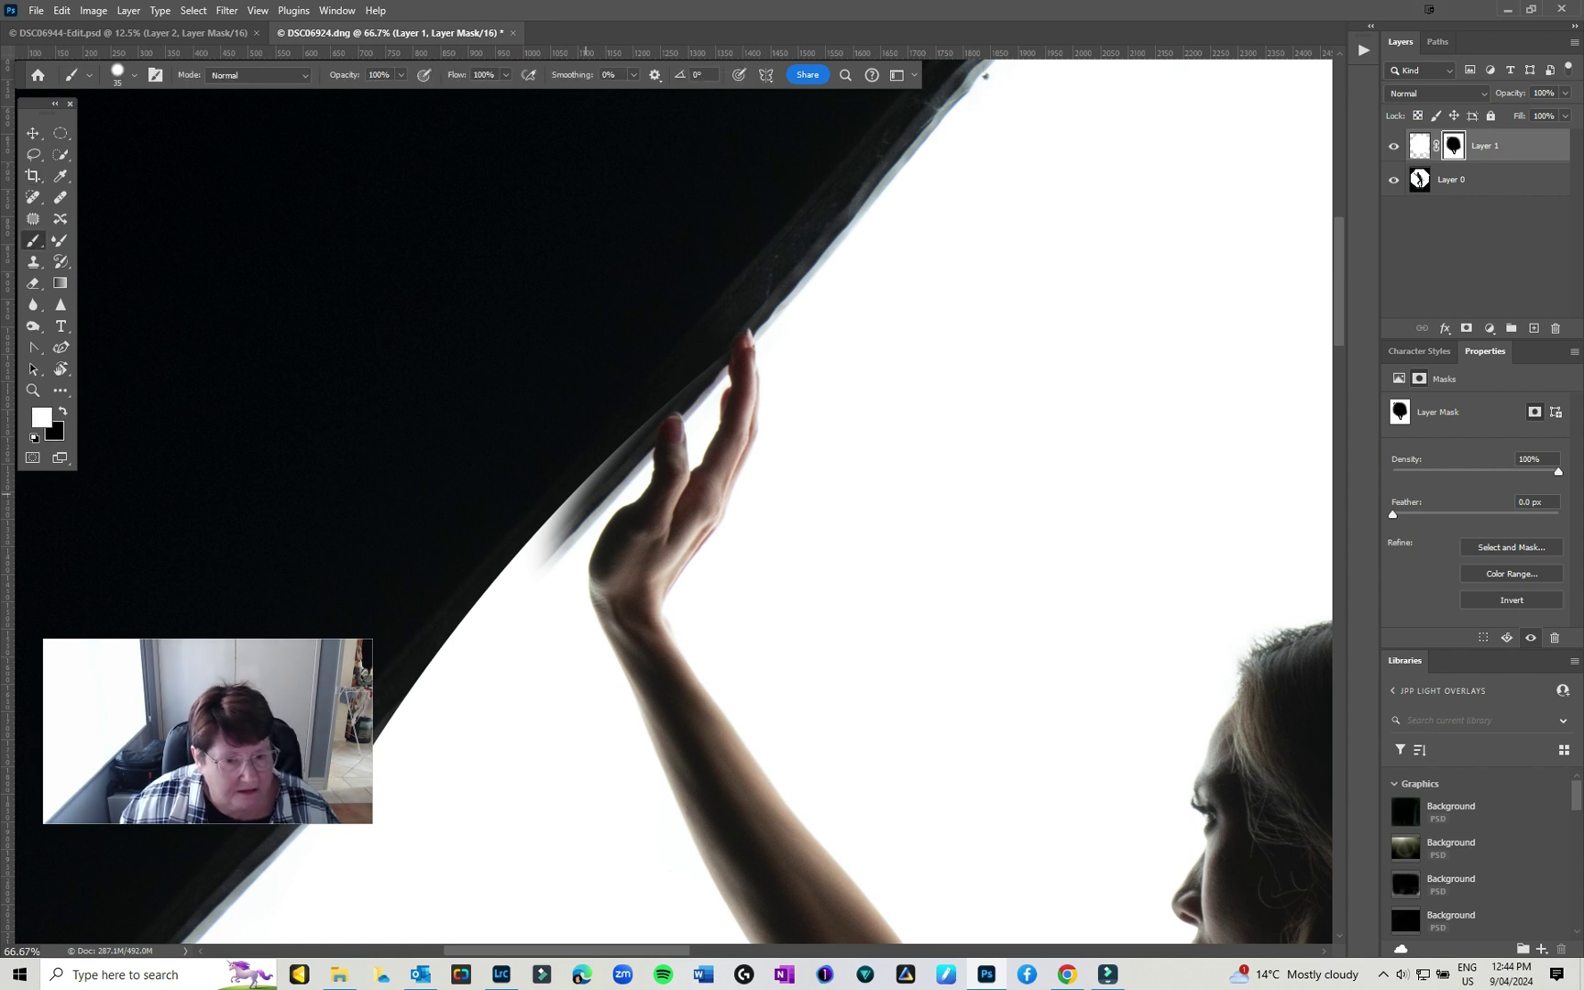
pyautogui.moveTo(594, 484)
pyautogui.mouseDown()
pyautogui.moveTo(545, 555)
pyautogui.moveTo(645, 460)
pyautogui.moveTo(662, 408)
pyautogui.moveTo(554, 518)
pyautogui.mouseUp()
pyautogui.moveTo(633, 454); pyautogui.dragTo(605, 495)
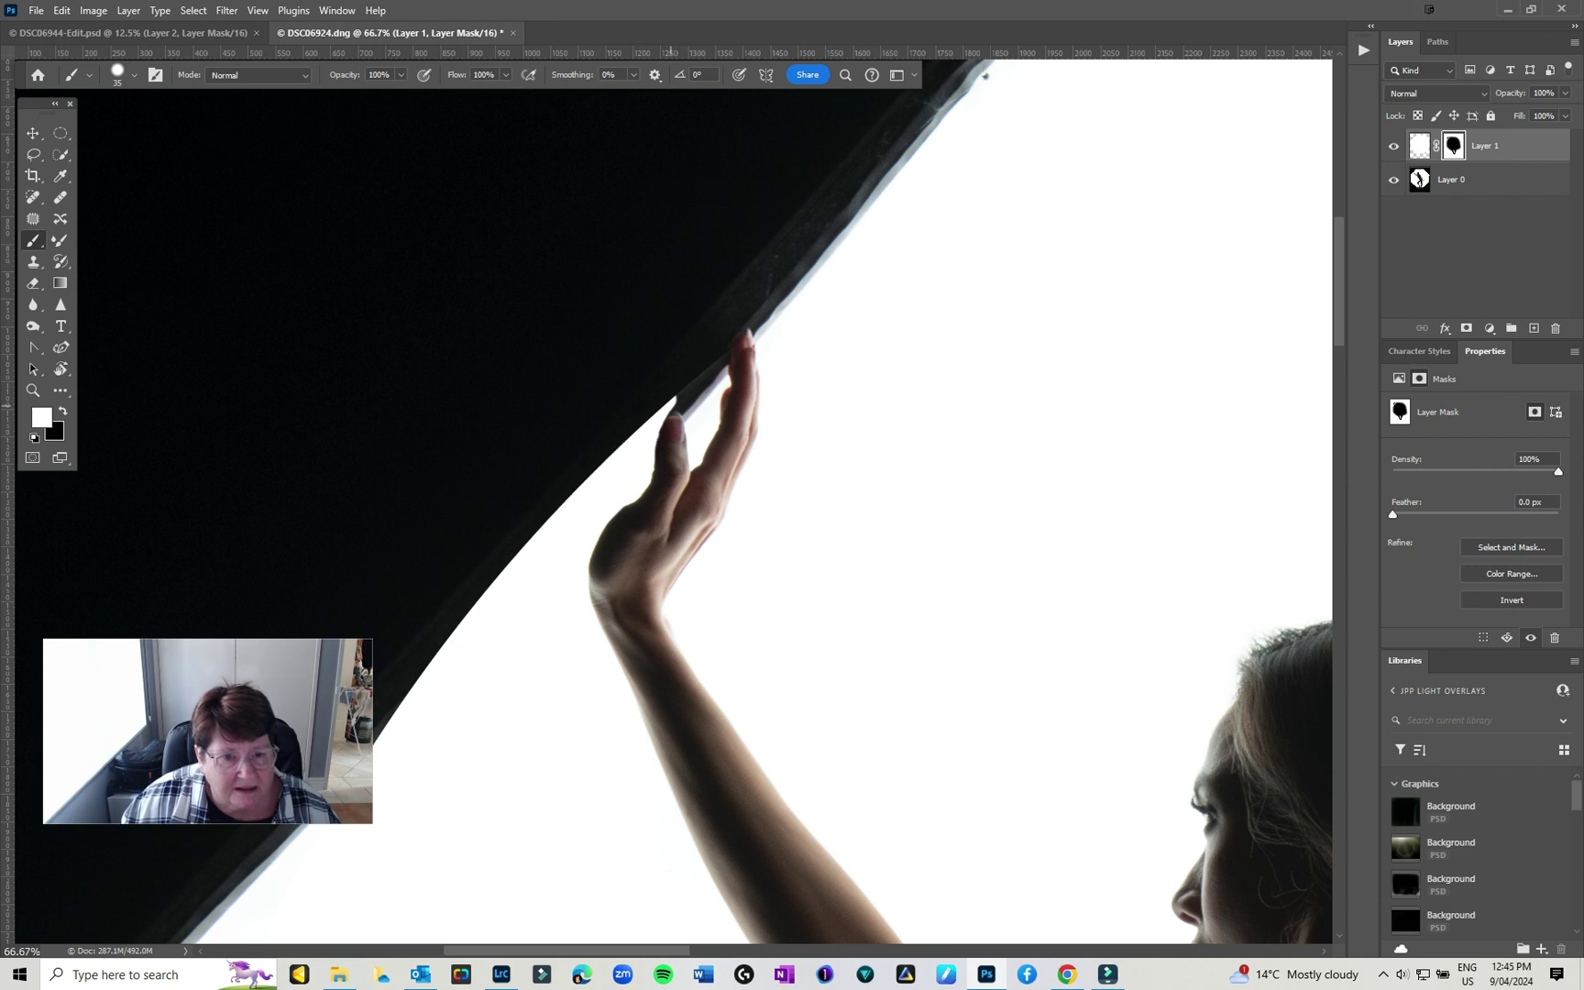
pyautogui.moveTo(672, 408)
pyautogui.mouseDown()
pyautogui.moveTo(711, 399)
pyautogui.moveTo(731, 354)
pyautogui.moveTo(697, 396)
pyautogui.mouseUp()
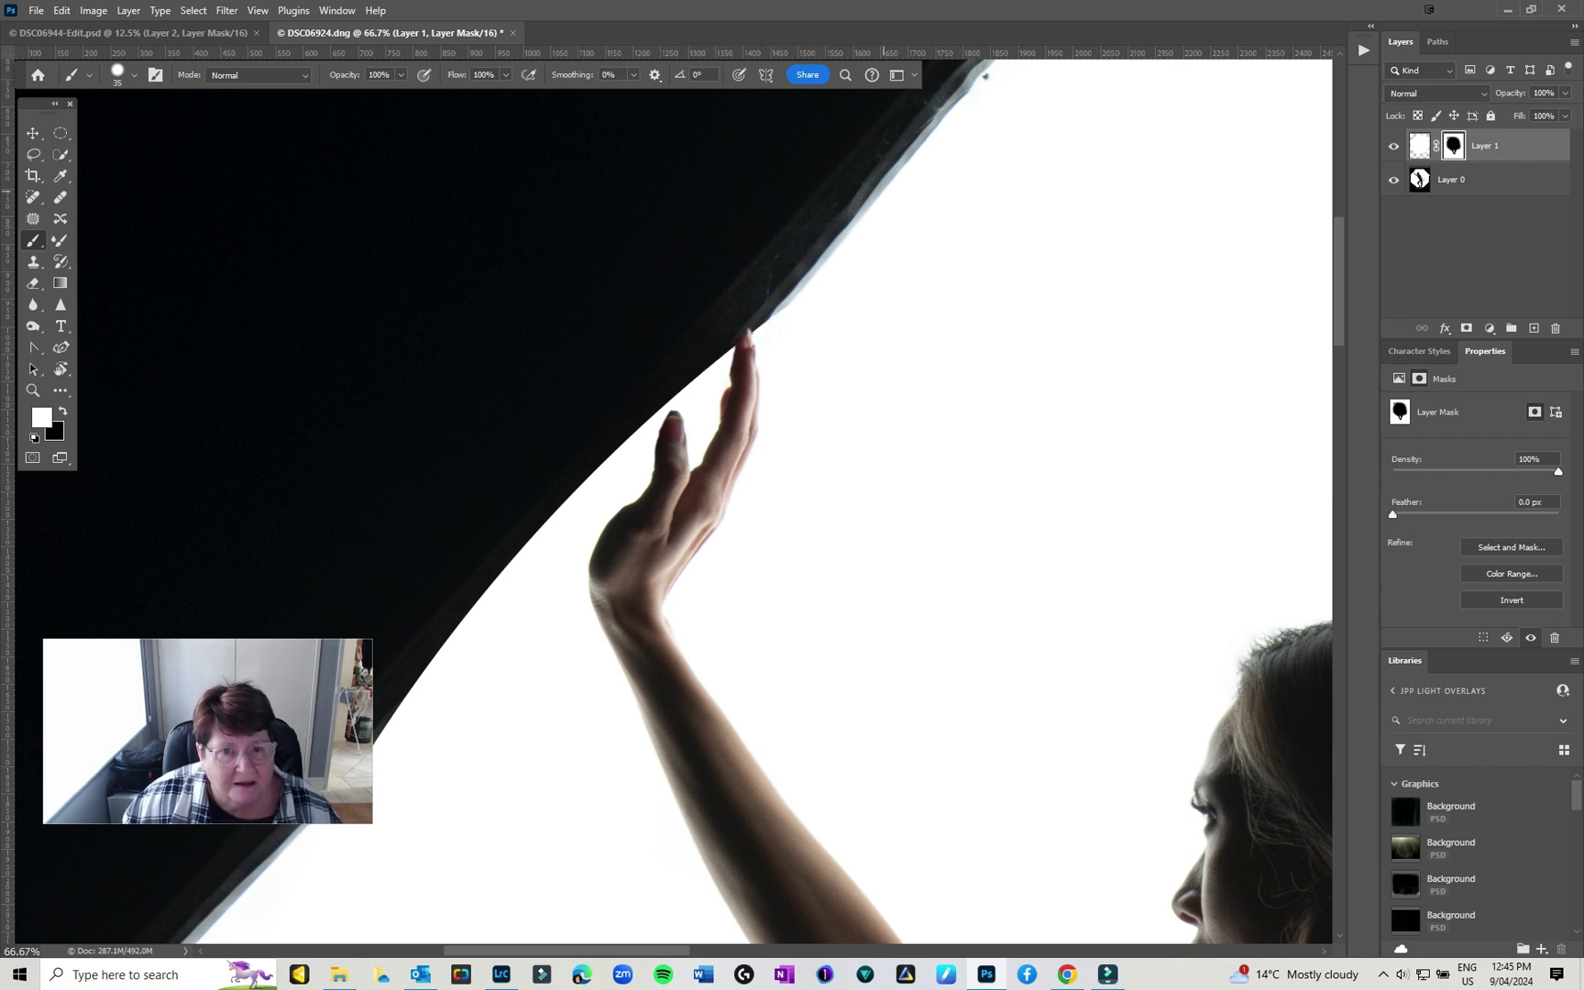
# - Add empty Layer 2 and draw a roughly 6029 px circular selection around the white light
pyautogui.hotkey('ctrl', '0')
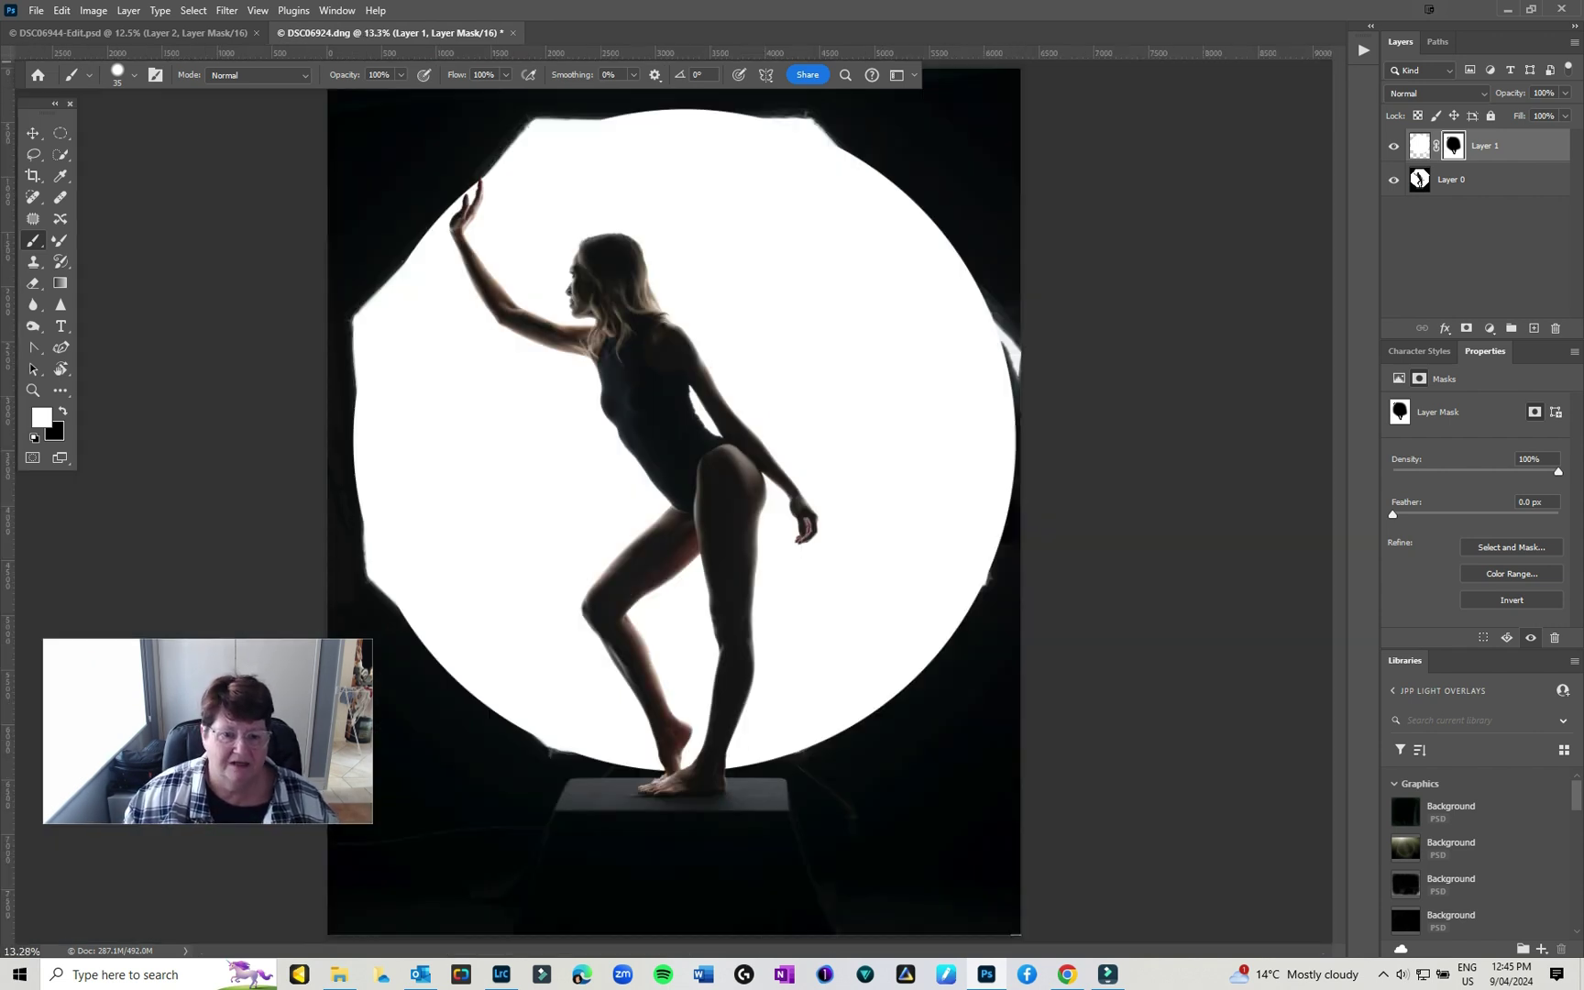
pyautogui.click(1534, 327)
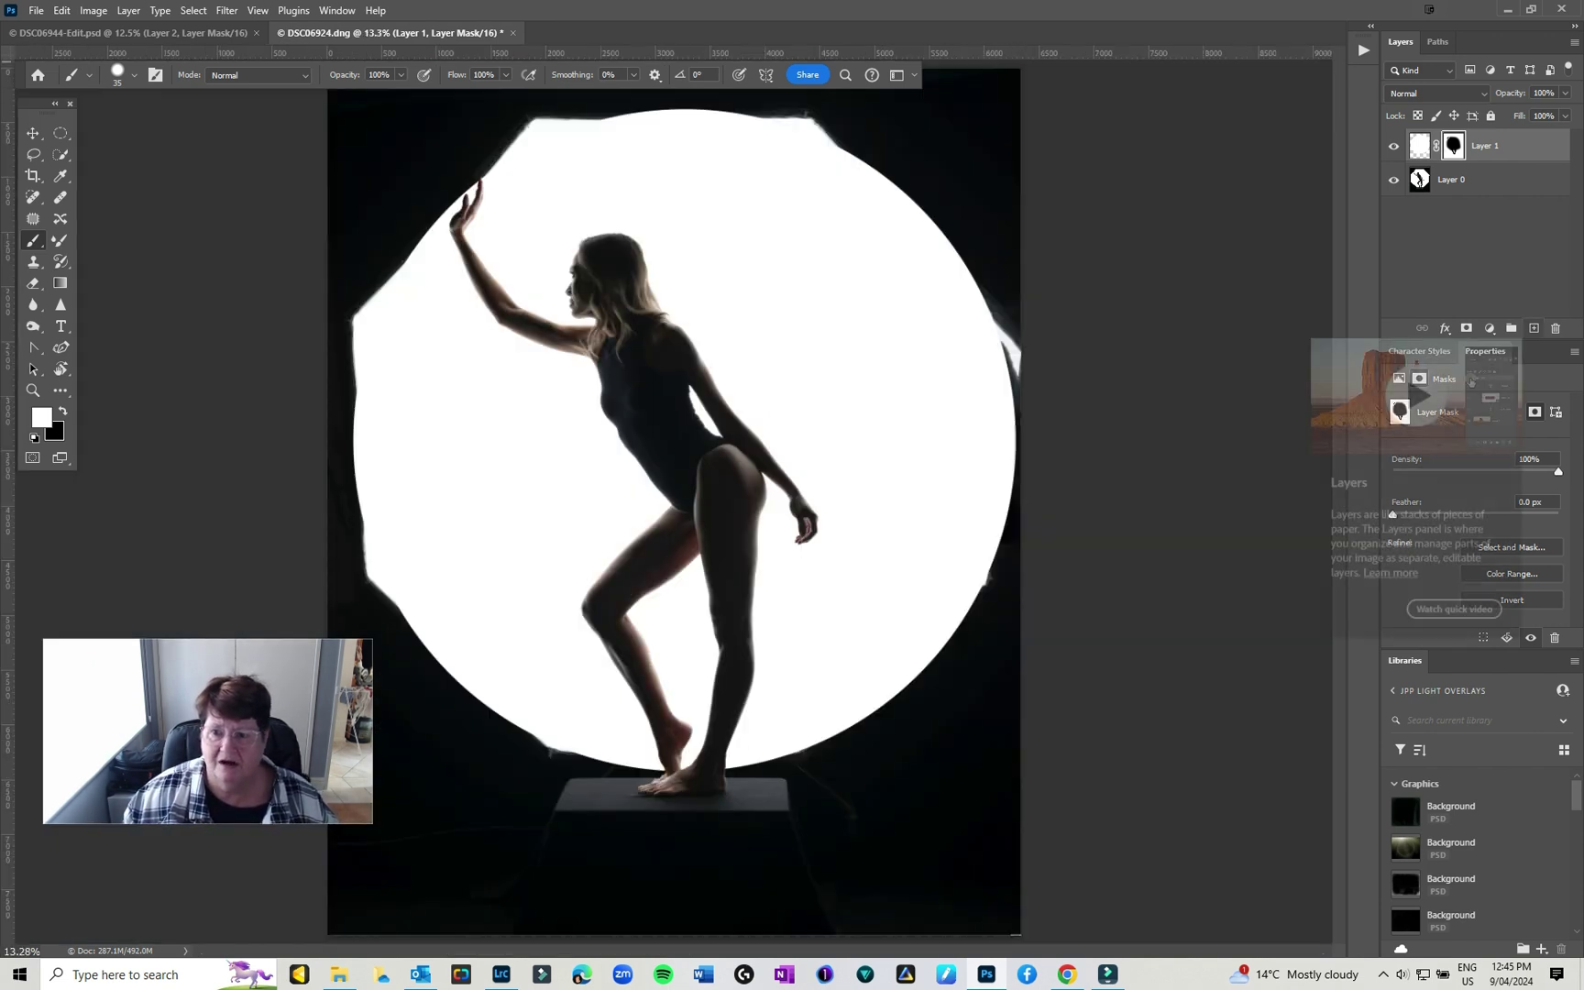
pyautogui.press('d')
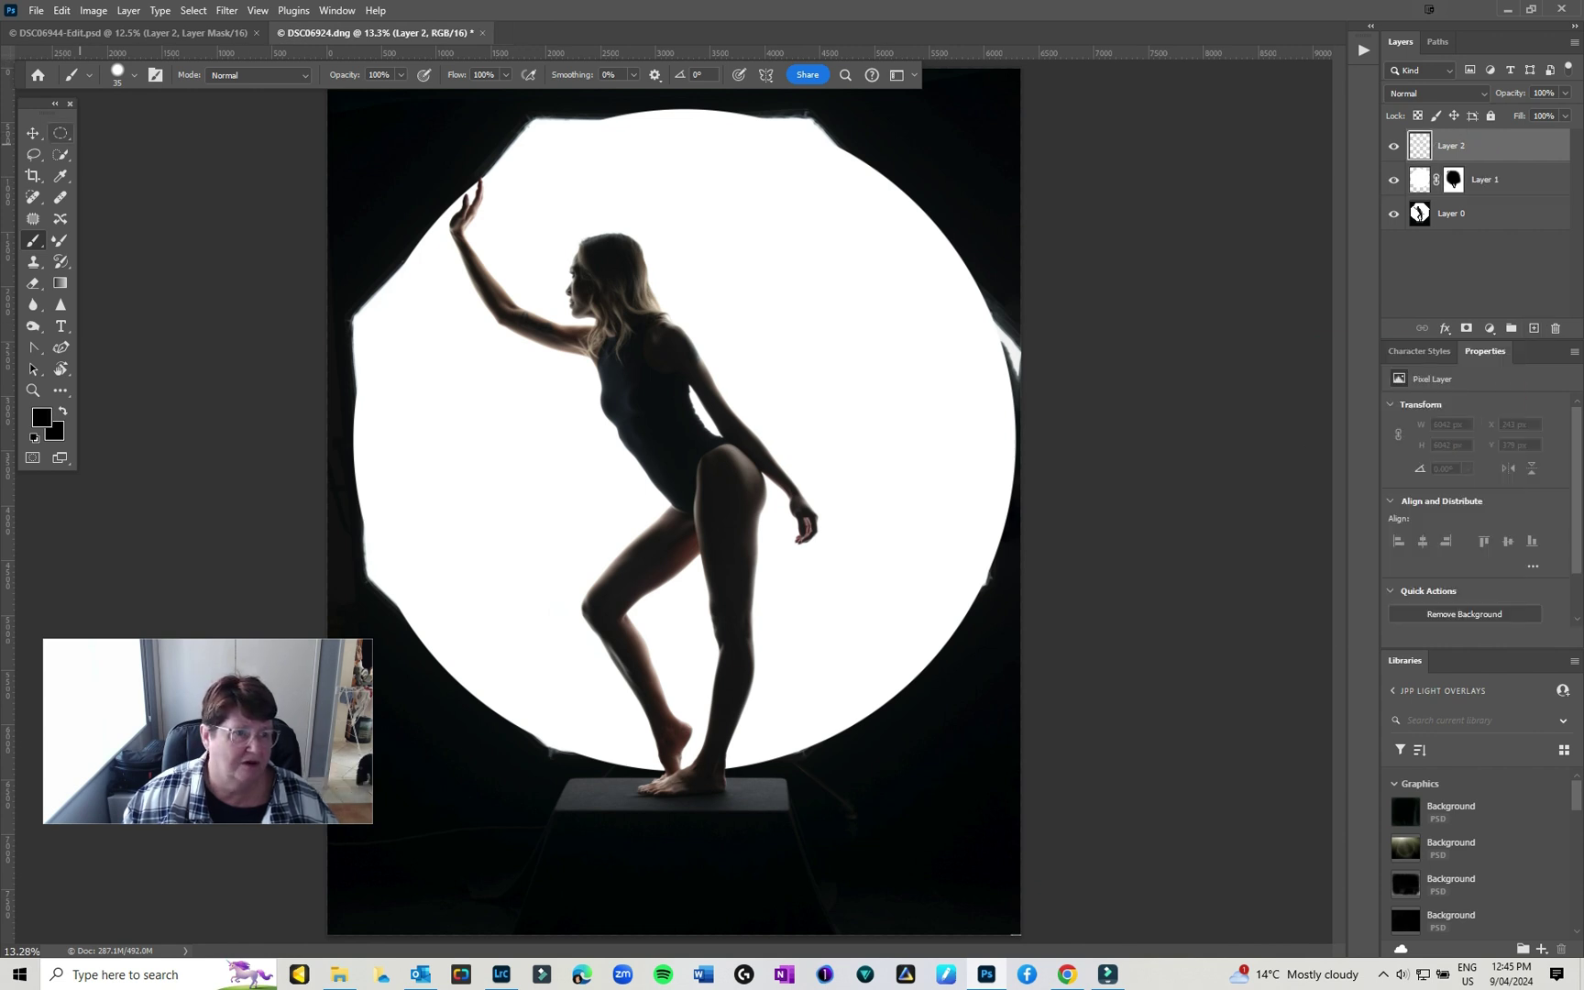
pyautogui.click(60, 133)
pyautogui.click(149, 148)
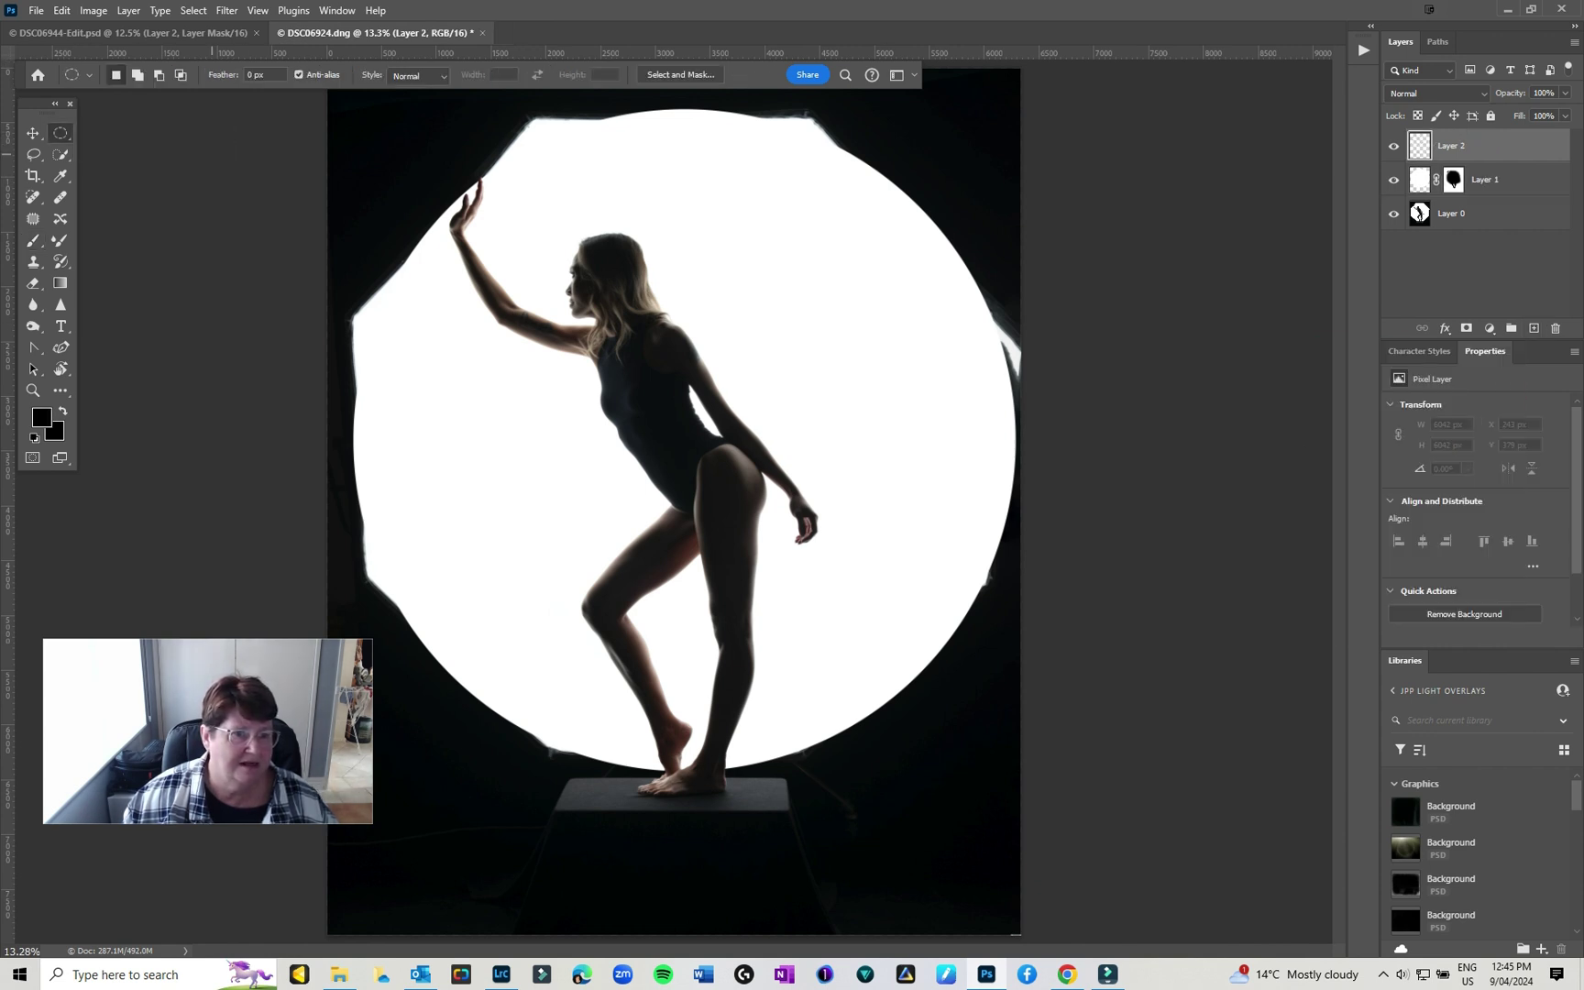
pyautogui.moveTo(419, 162); pyautogui.dragTo(1005, 840)
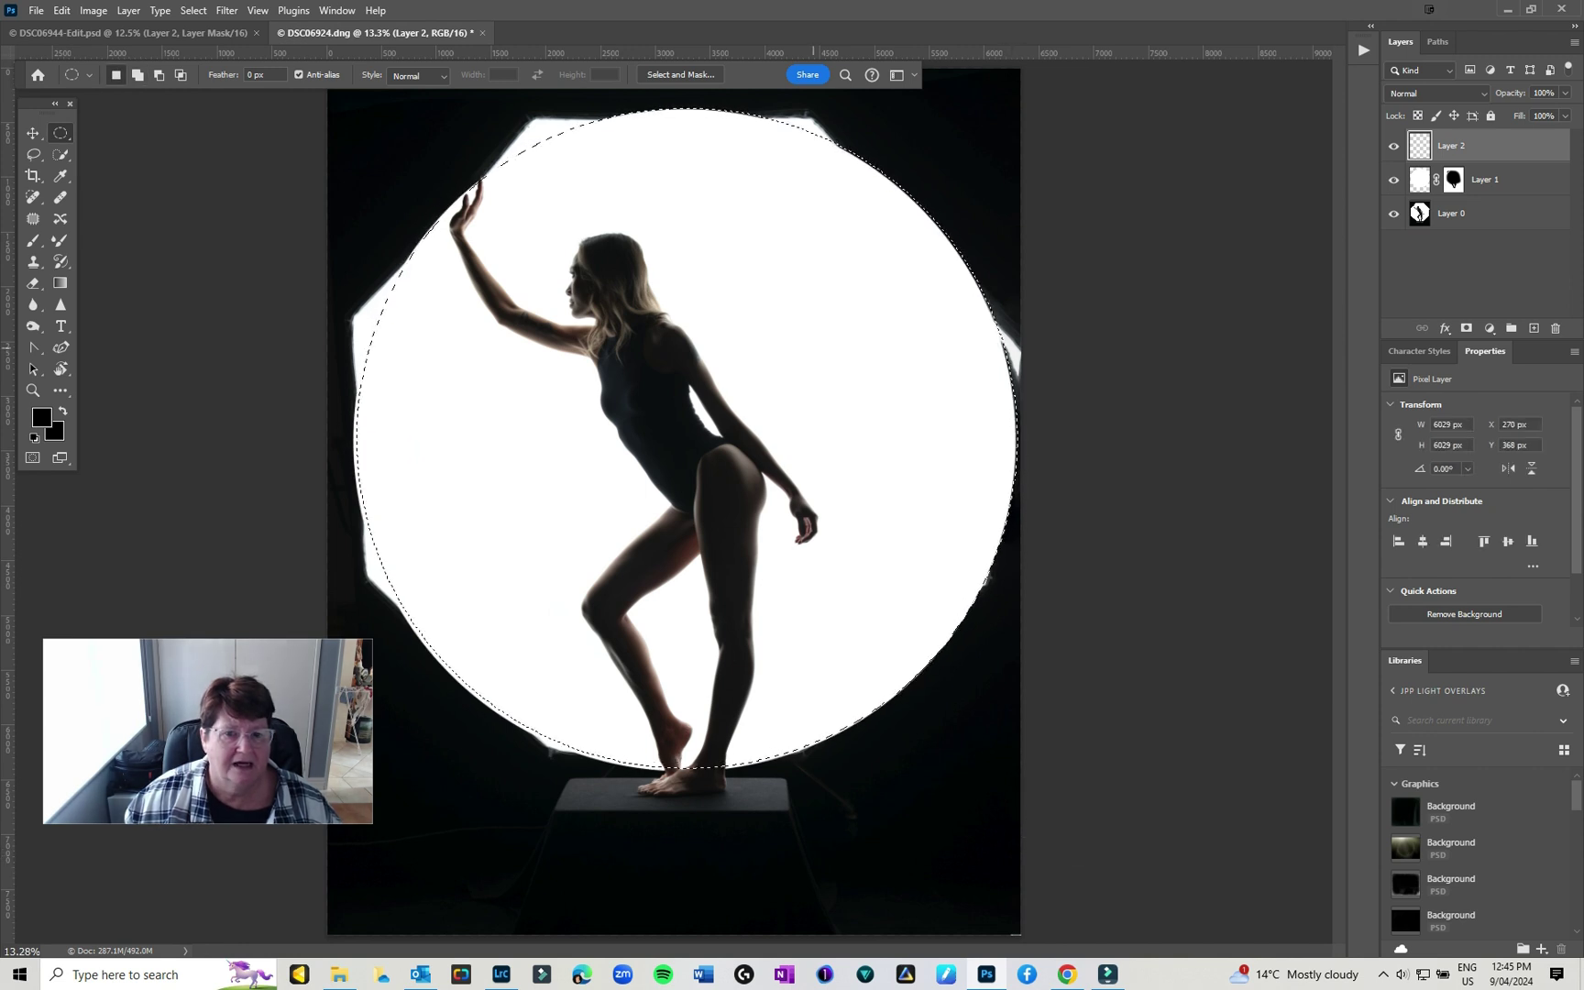
# - Feather the circular selection by 5 px and invert it
pyautogui.rightClick(954, 717)
pyautogui.click(853, 386)
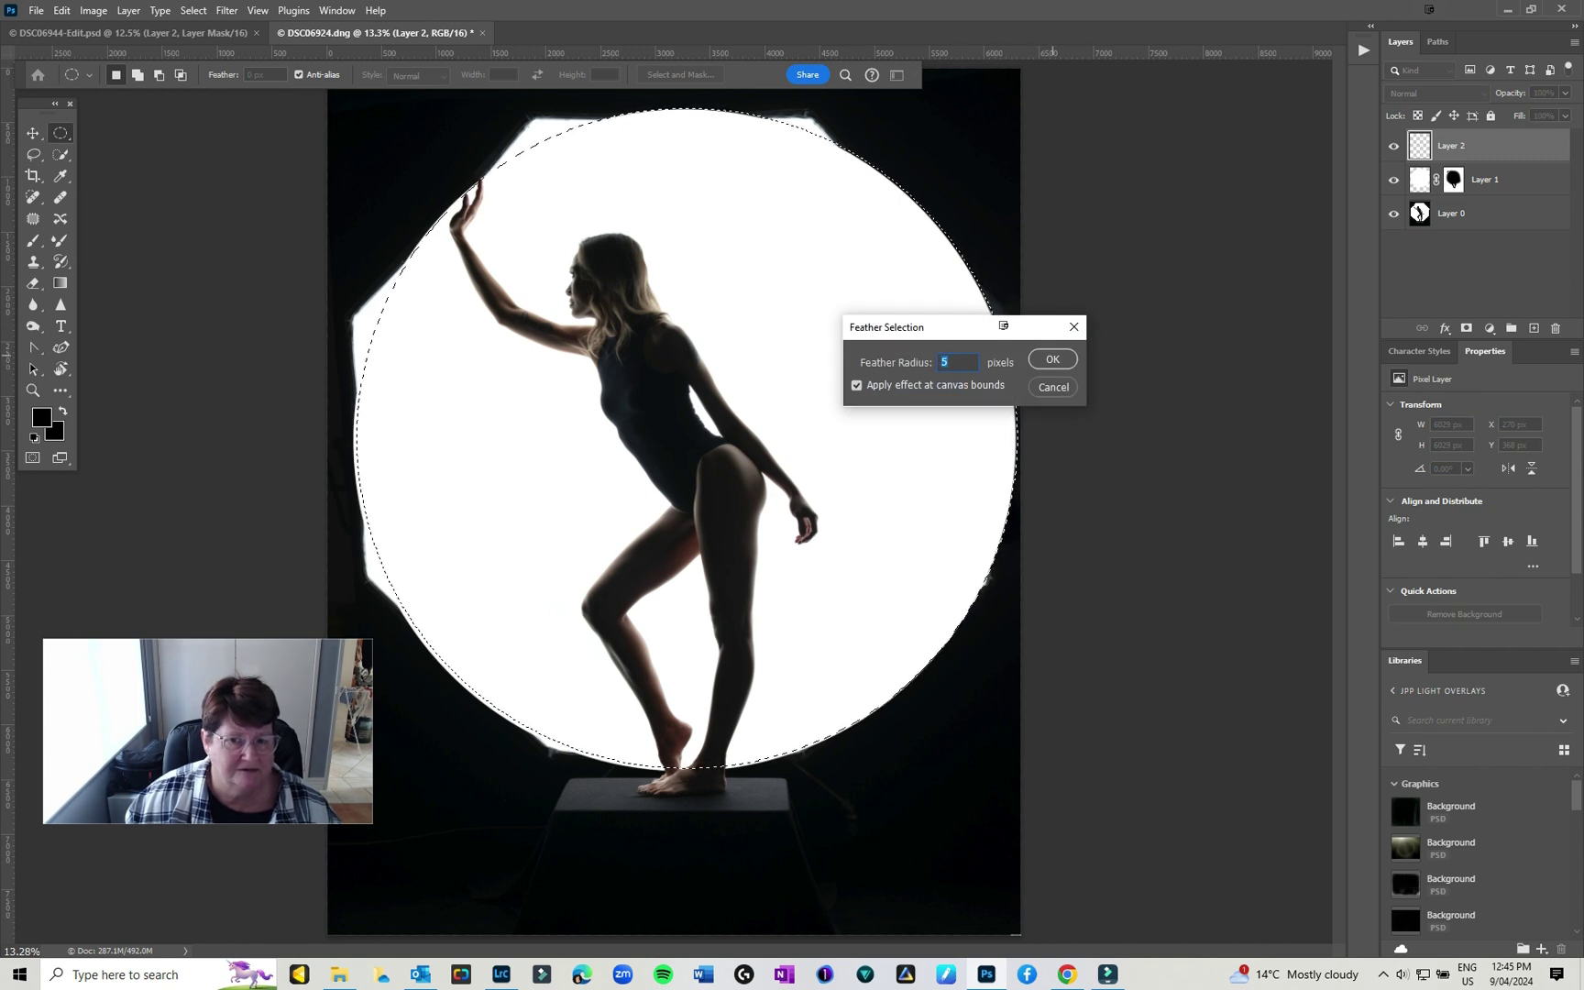
pyautogui.press('Return')
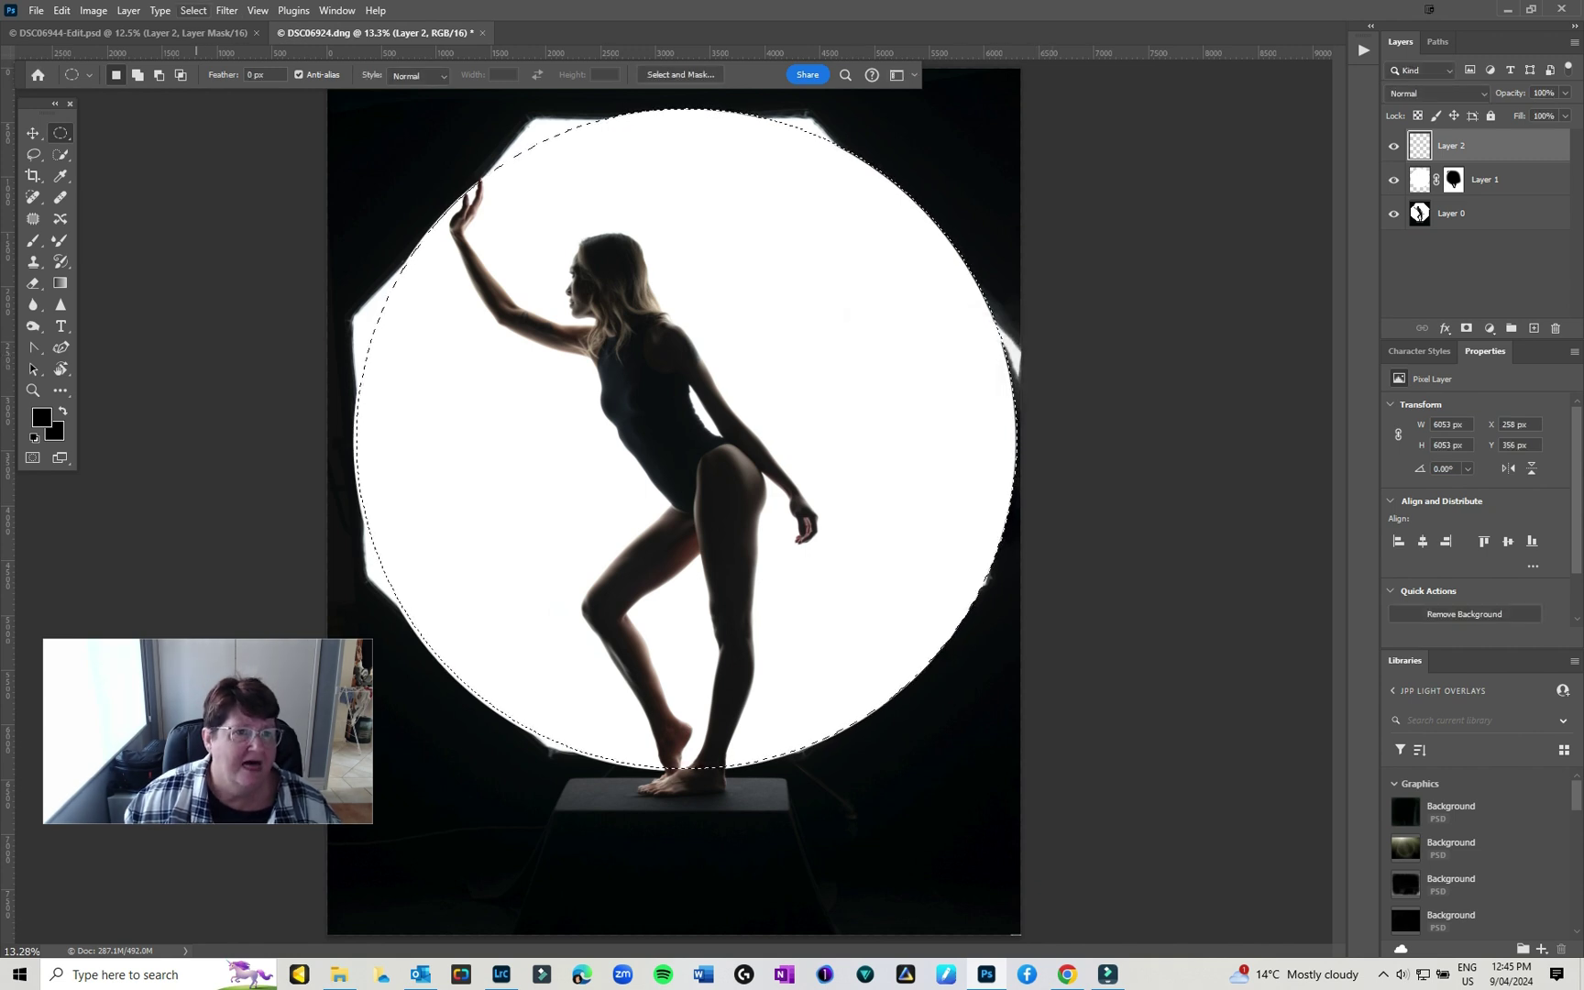
pyautogui.click(193, 10)
pyautogui.click(207, 74)
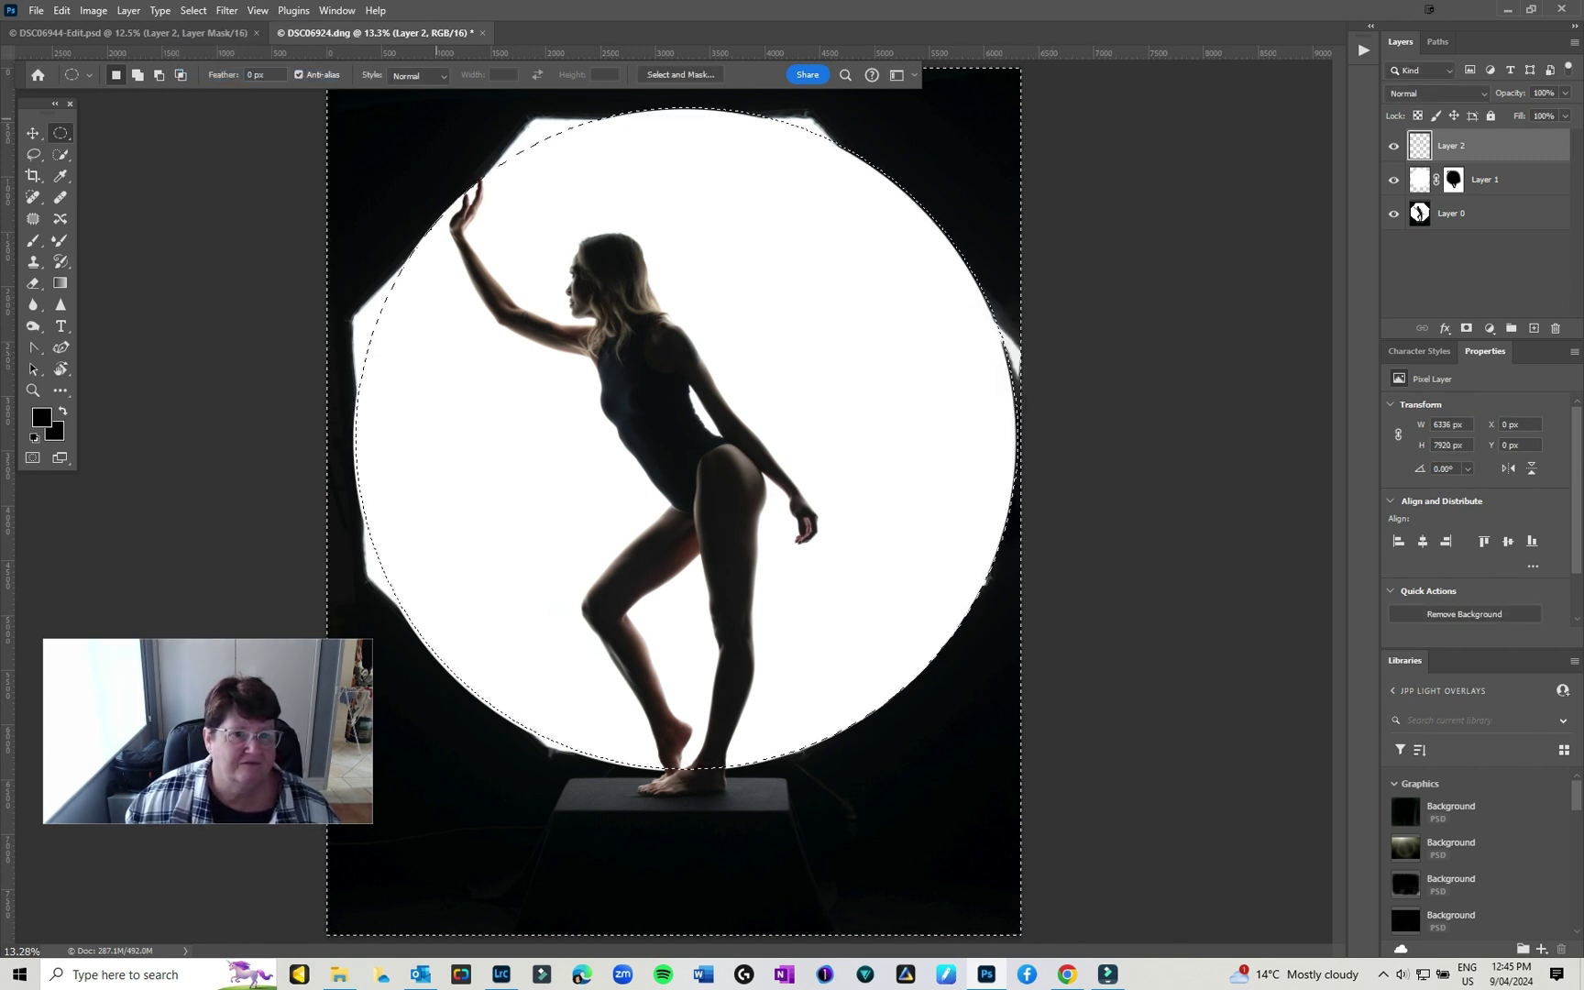
# - Fill the area outside the circle with black
pyautogui.rightClick(936, 142)
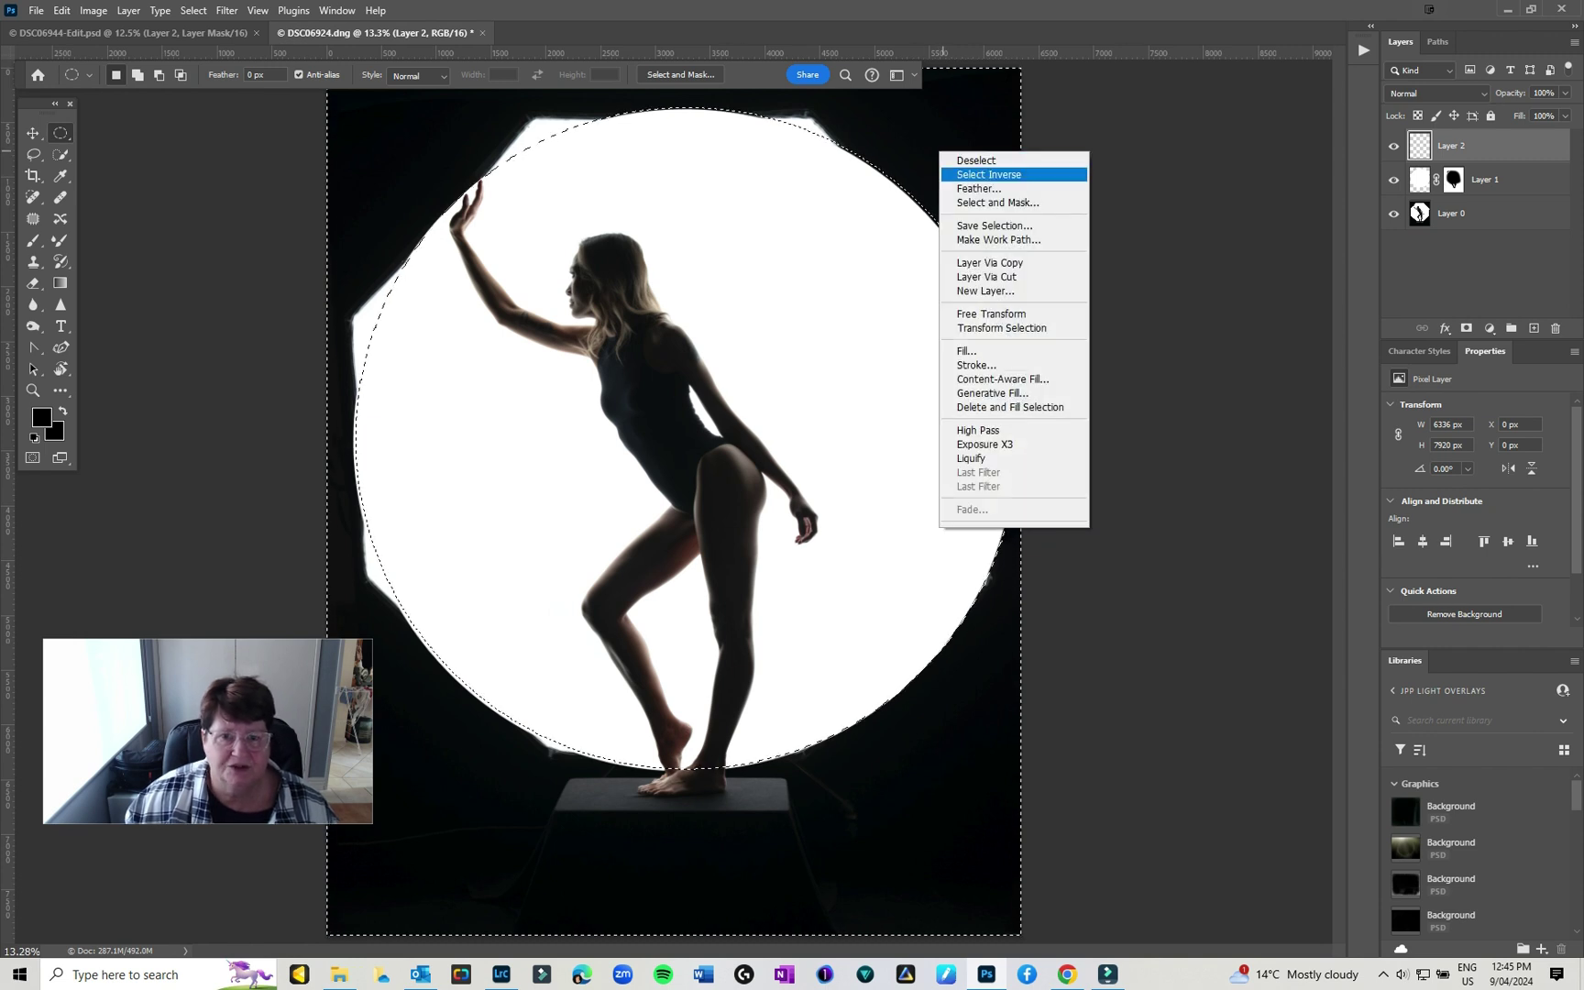
pyautogui.click(976, 346)
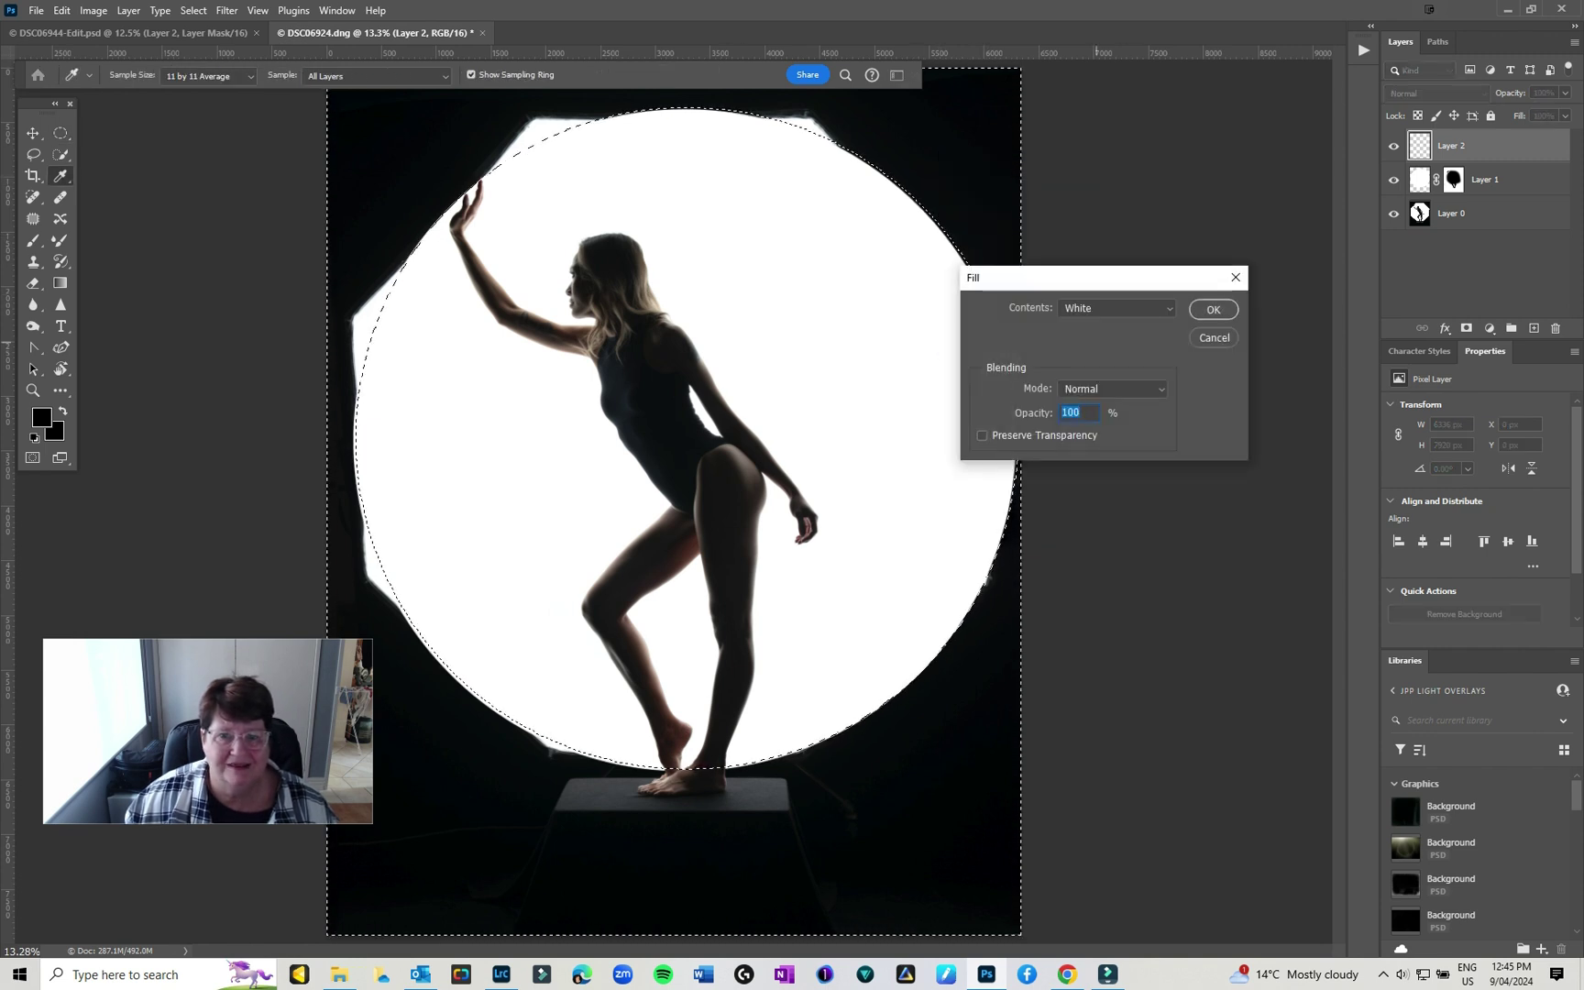
pyautogui.click(1115, 308)
pyautogui.click(1072, 435)
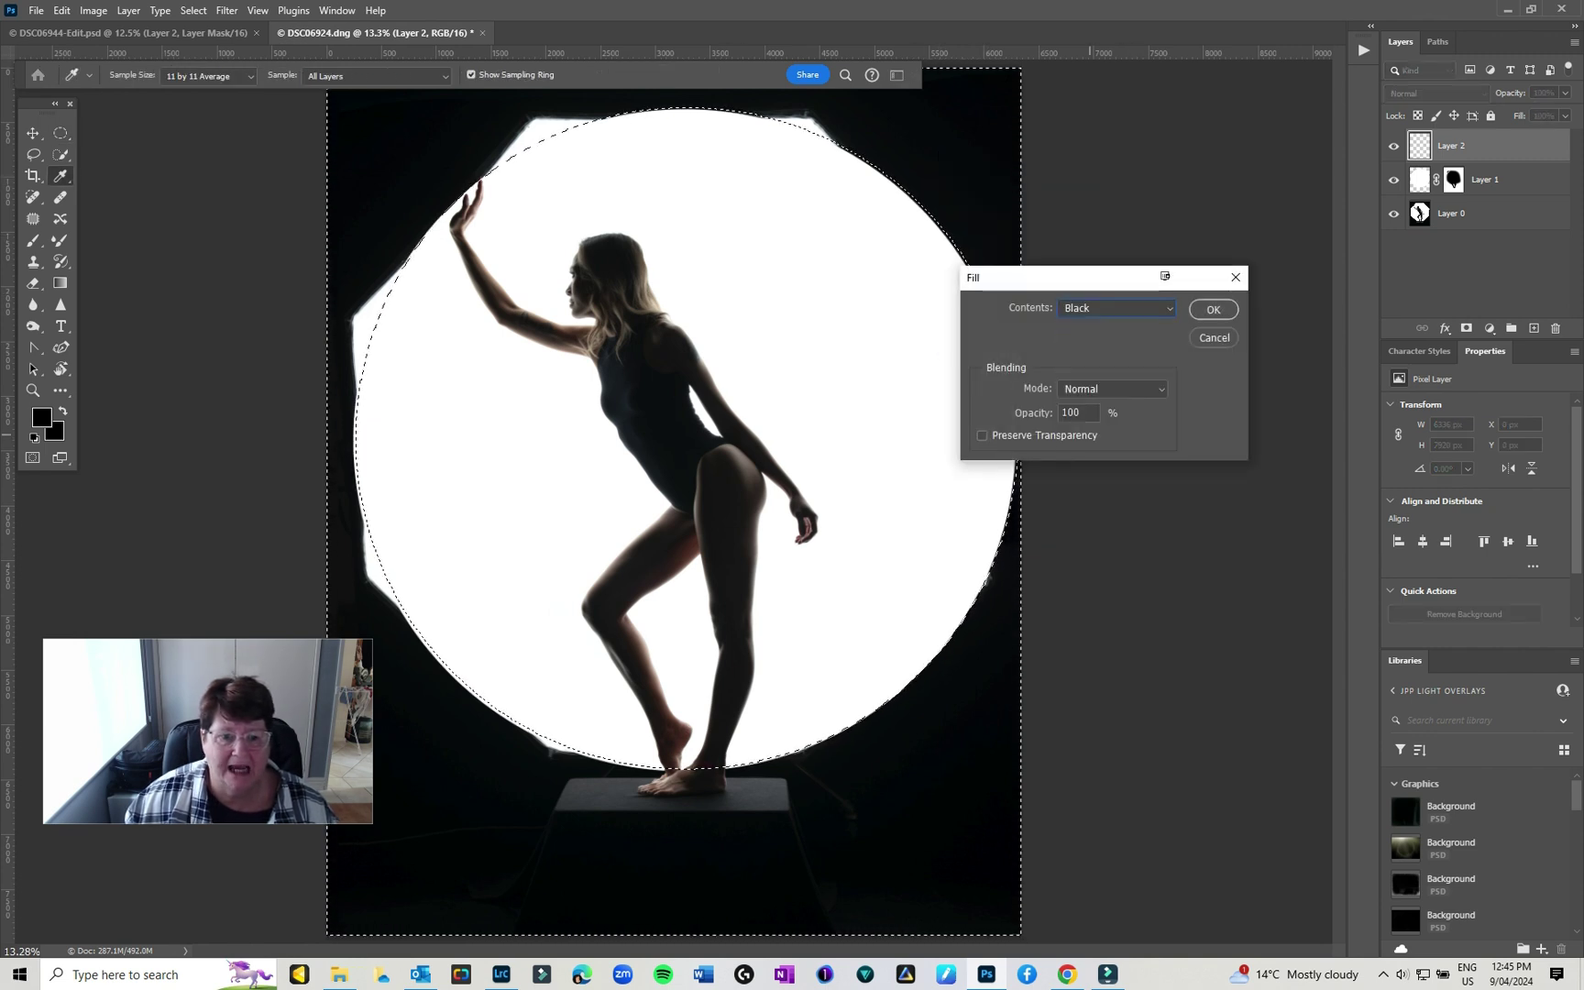
pyautogui.click(1213, 309)
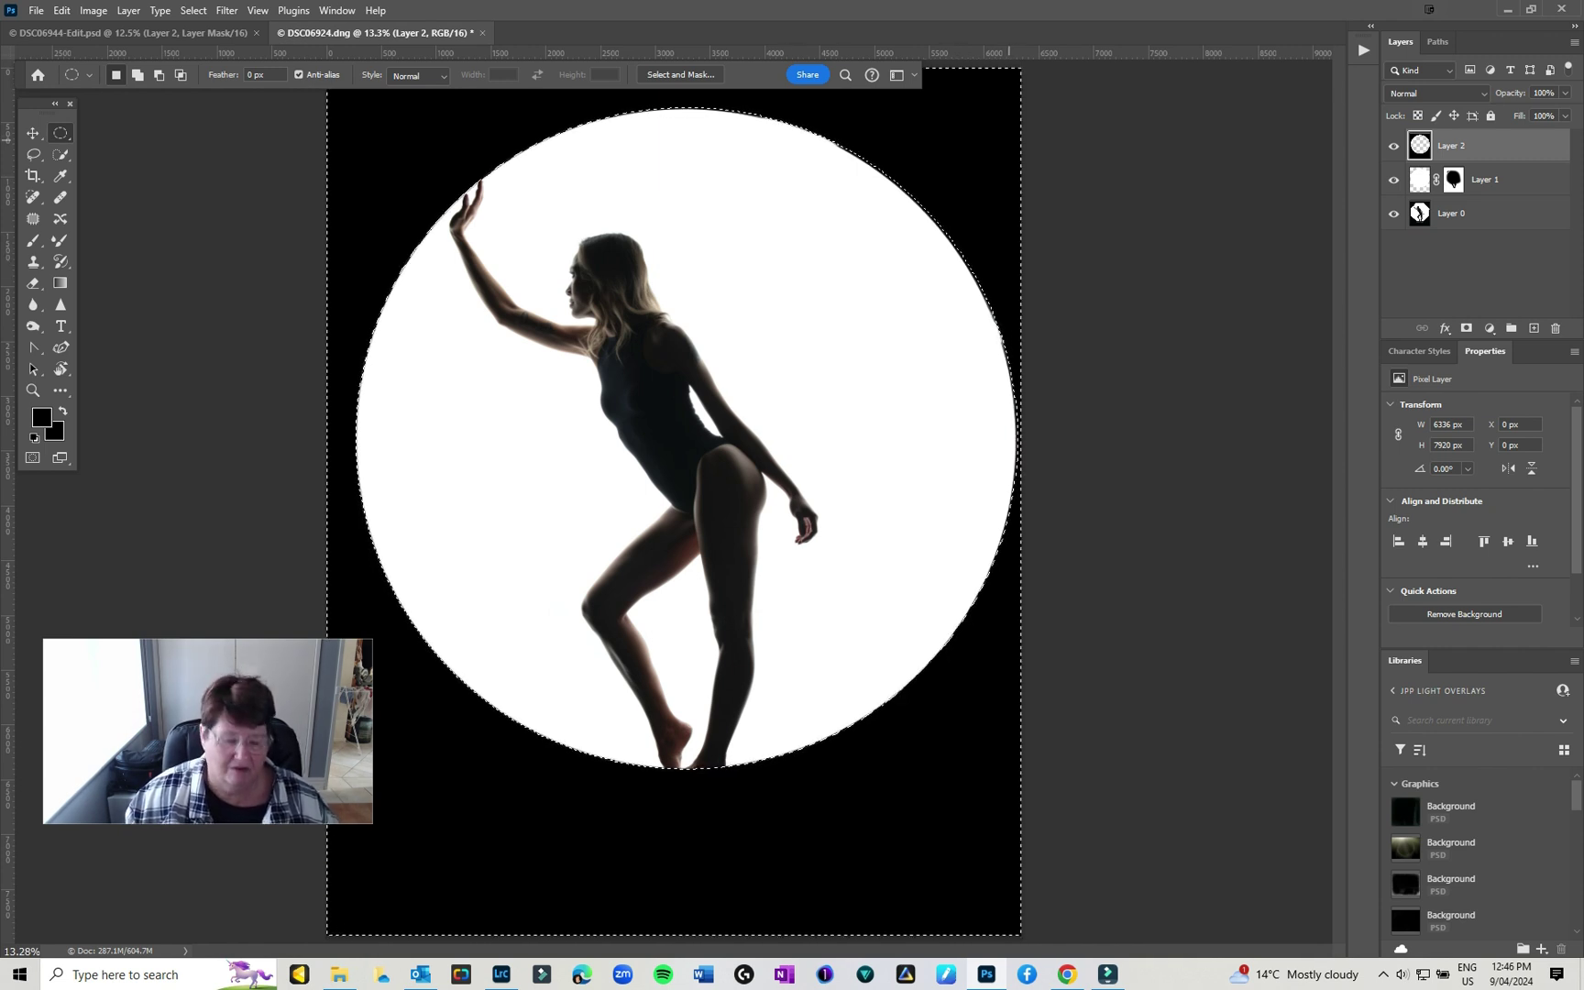
# - Deselect, free-transform the black Layer 2 to about 6376 × 7920 px at X -40, Y 0, and commit
pyautogui.press('v')
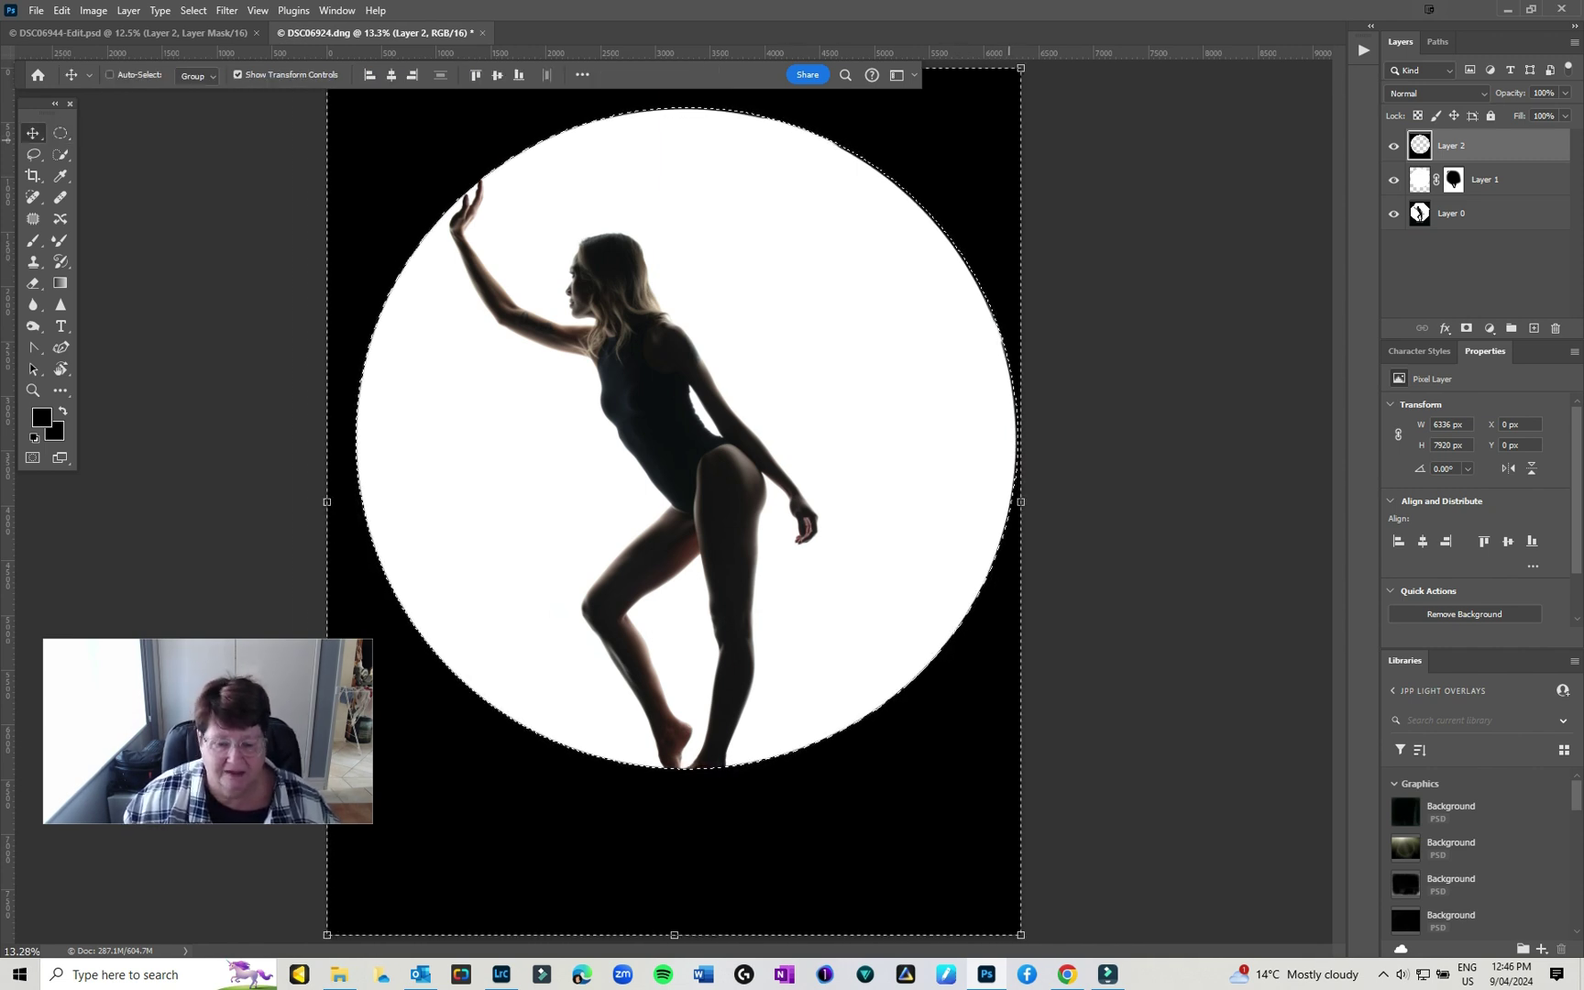
pyautogui.hotkey('ctrl', 'd')
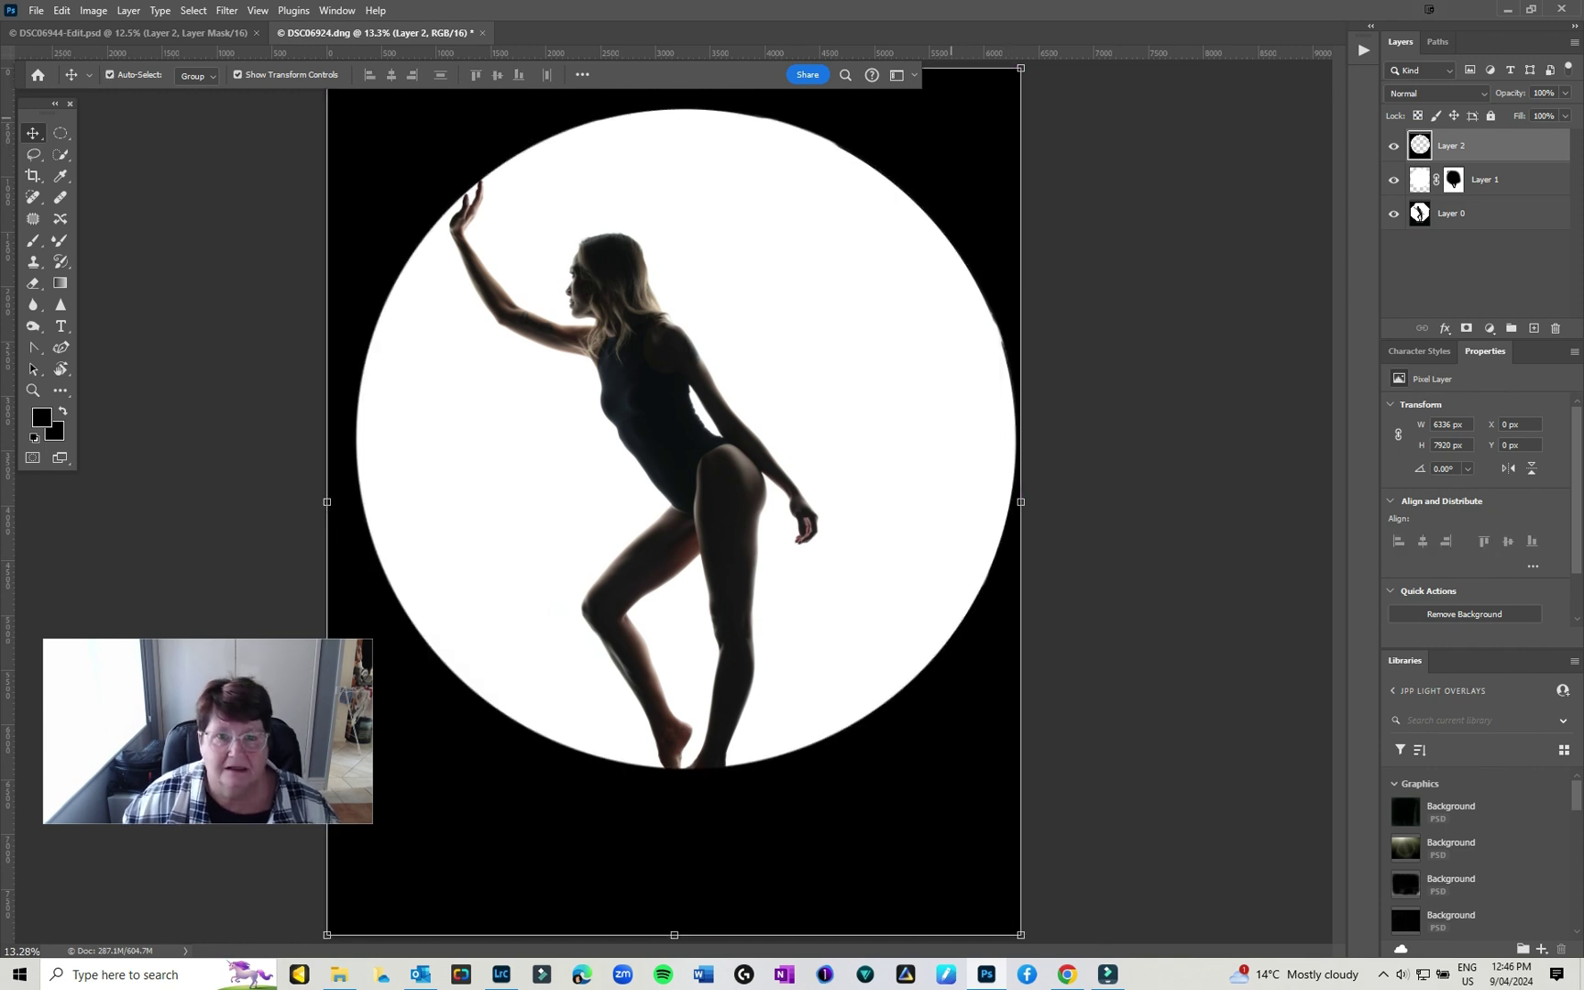
pyautogui.hotkey('ctrl', '+')
pyautogui.hotkey('ctrl', '-')
pyautogui.hotkey('ctrl', '-')
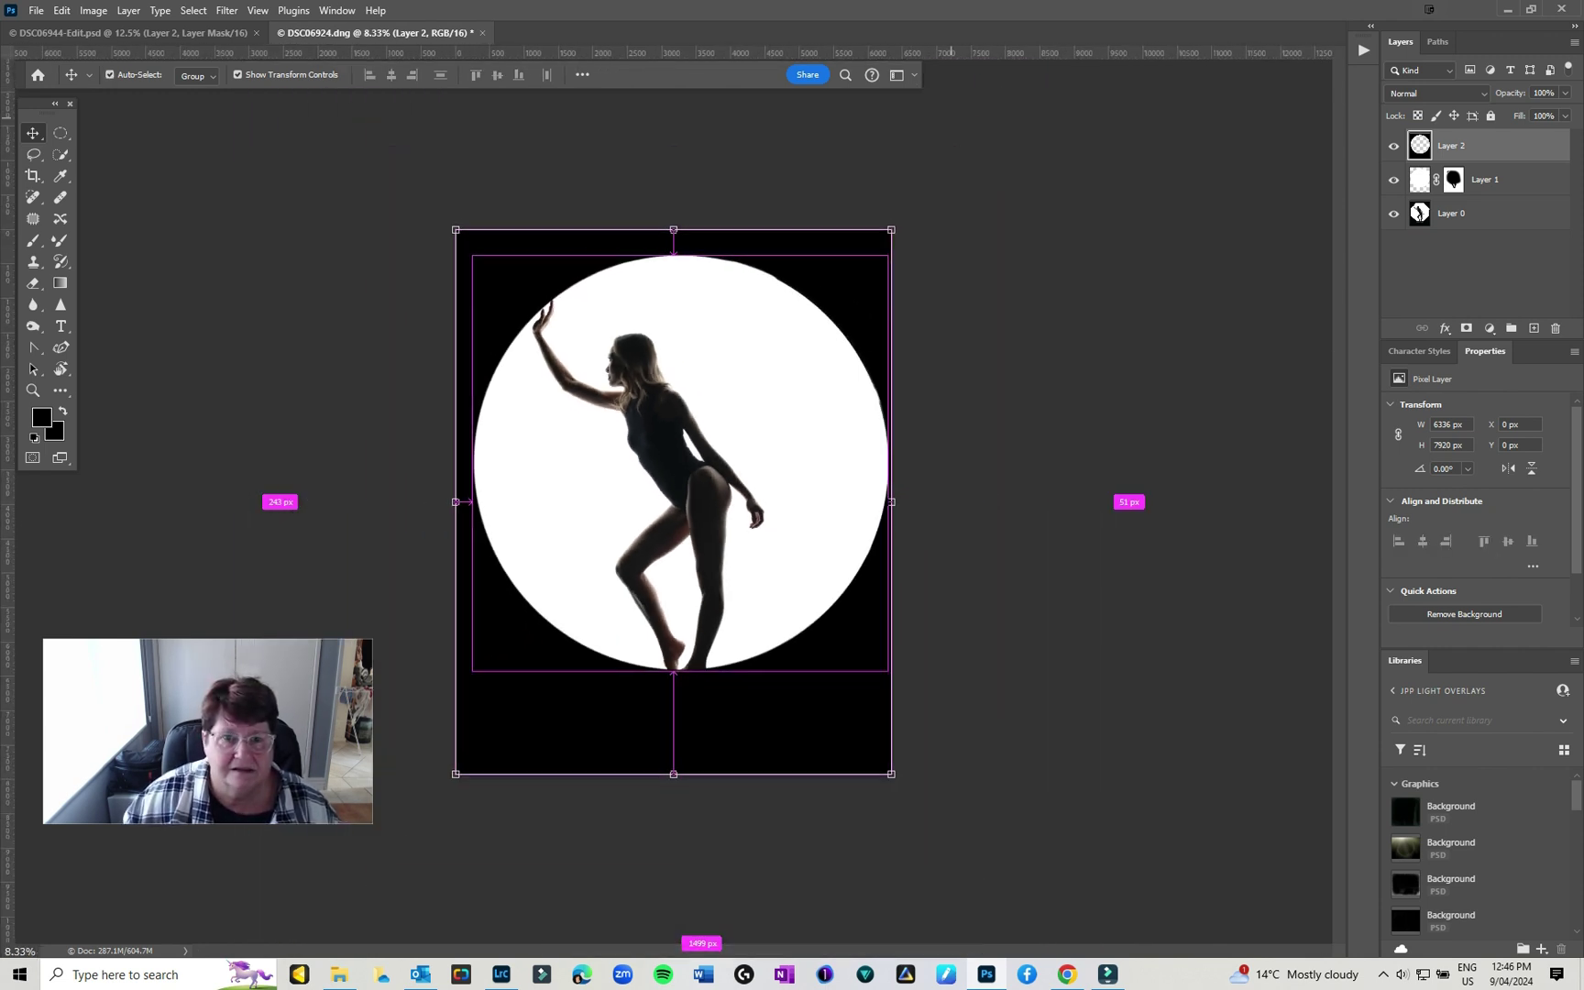
pyautogui.hotkey('ctrl', '+')
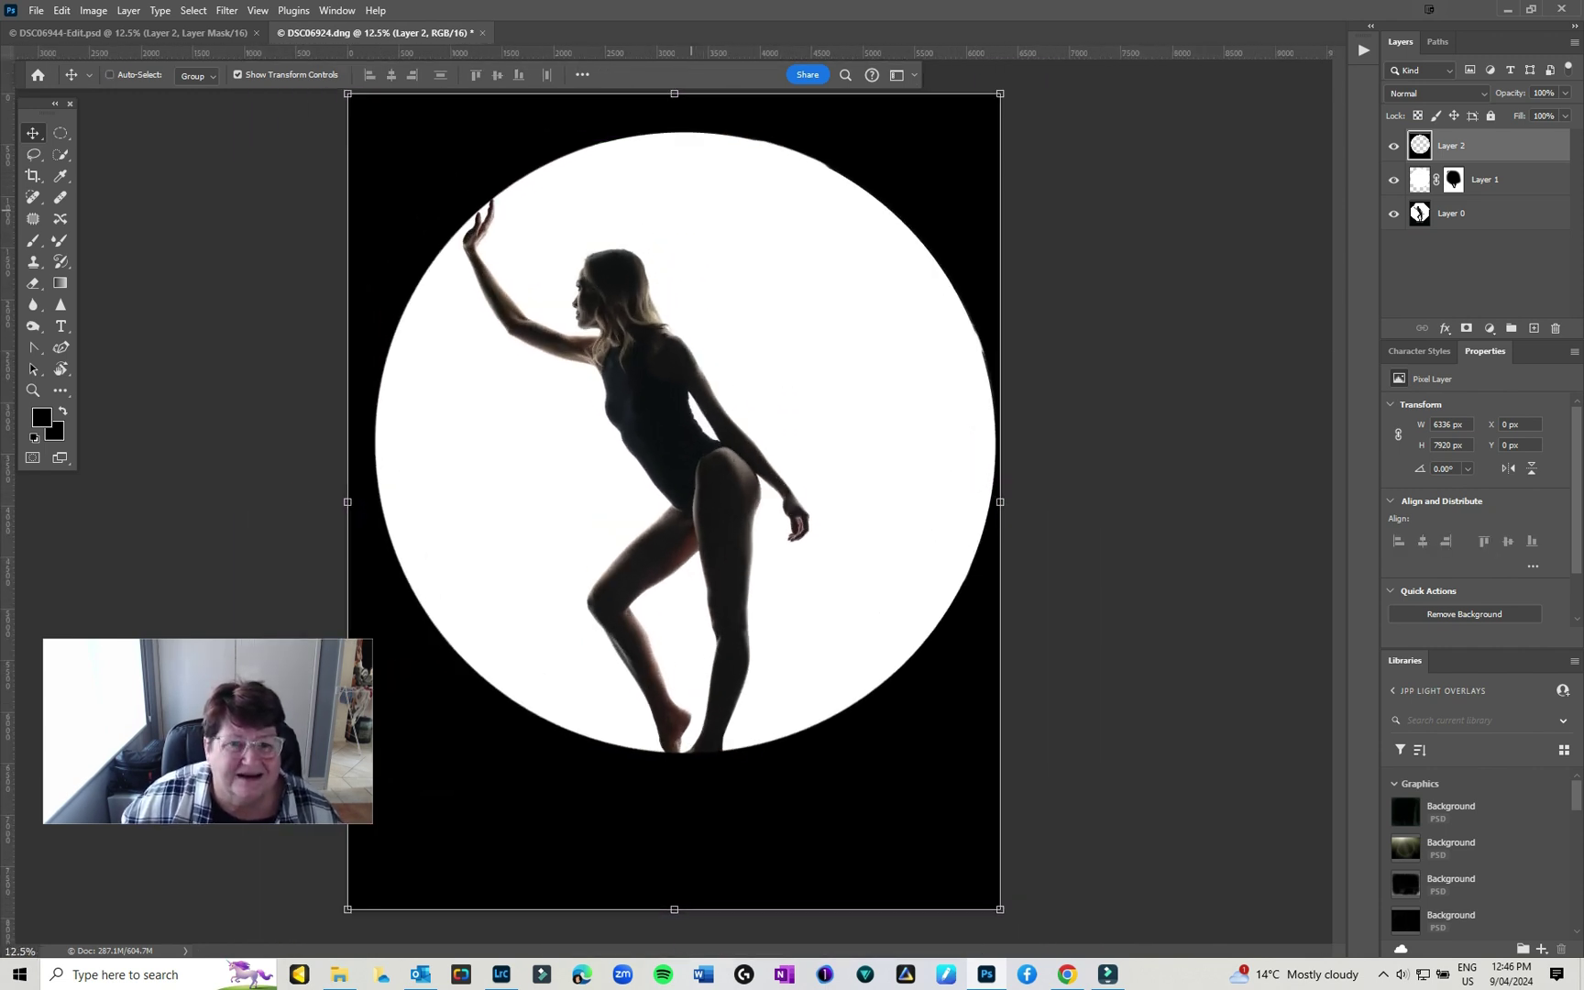
pyautogui.moveTo(674, 94); pyautogui.dragTo(674, 96)
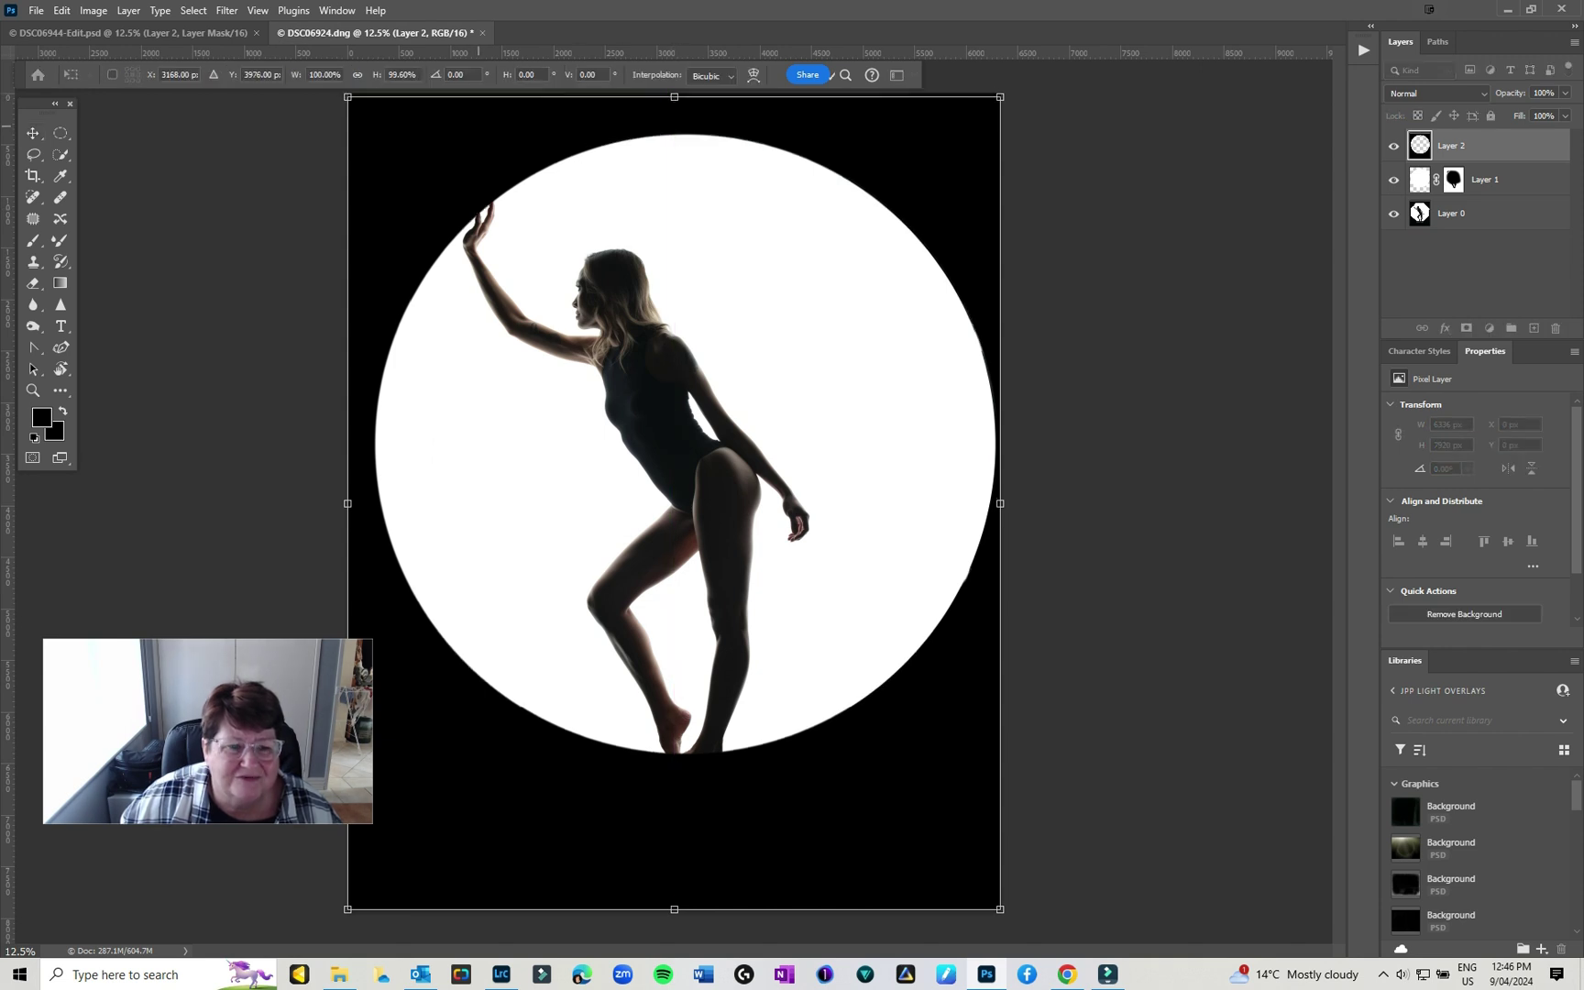
pyautogui.hotkey('shift', 'Left')
pyautogui.hotkey('shift', 'Left')
pyautogui.hotkey('shift', 'Left')
pyautogui.hotkey('shift', 'Left')
pyautogui.press('Up')
pyautogui.press('Up')
pyautogui.press('Up')
pyautogui.press('Up')
pyautogui.press('Up')
pyautogui.press('Up')
pyautogui.press('Up')
pyautogui.press('Up')
pyautogui.press('Up')
pyautogui.press('Up')
pyautogui.press('Up')
pyautogui.press('Up')
pyautogui.press('Up')
pyautogui.press('Up')
pyautogui.press('Up')
pyautogui.press('Up')
pyautogui.press('Up')
pyautogui.press('Up')
pyautogui.press('Up')
pyautogui.press('Up')
pyautogui.press('Up')
pyautogui.press('Up')
pyautogui.press('Up')
pyautogui.press('Up')
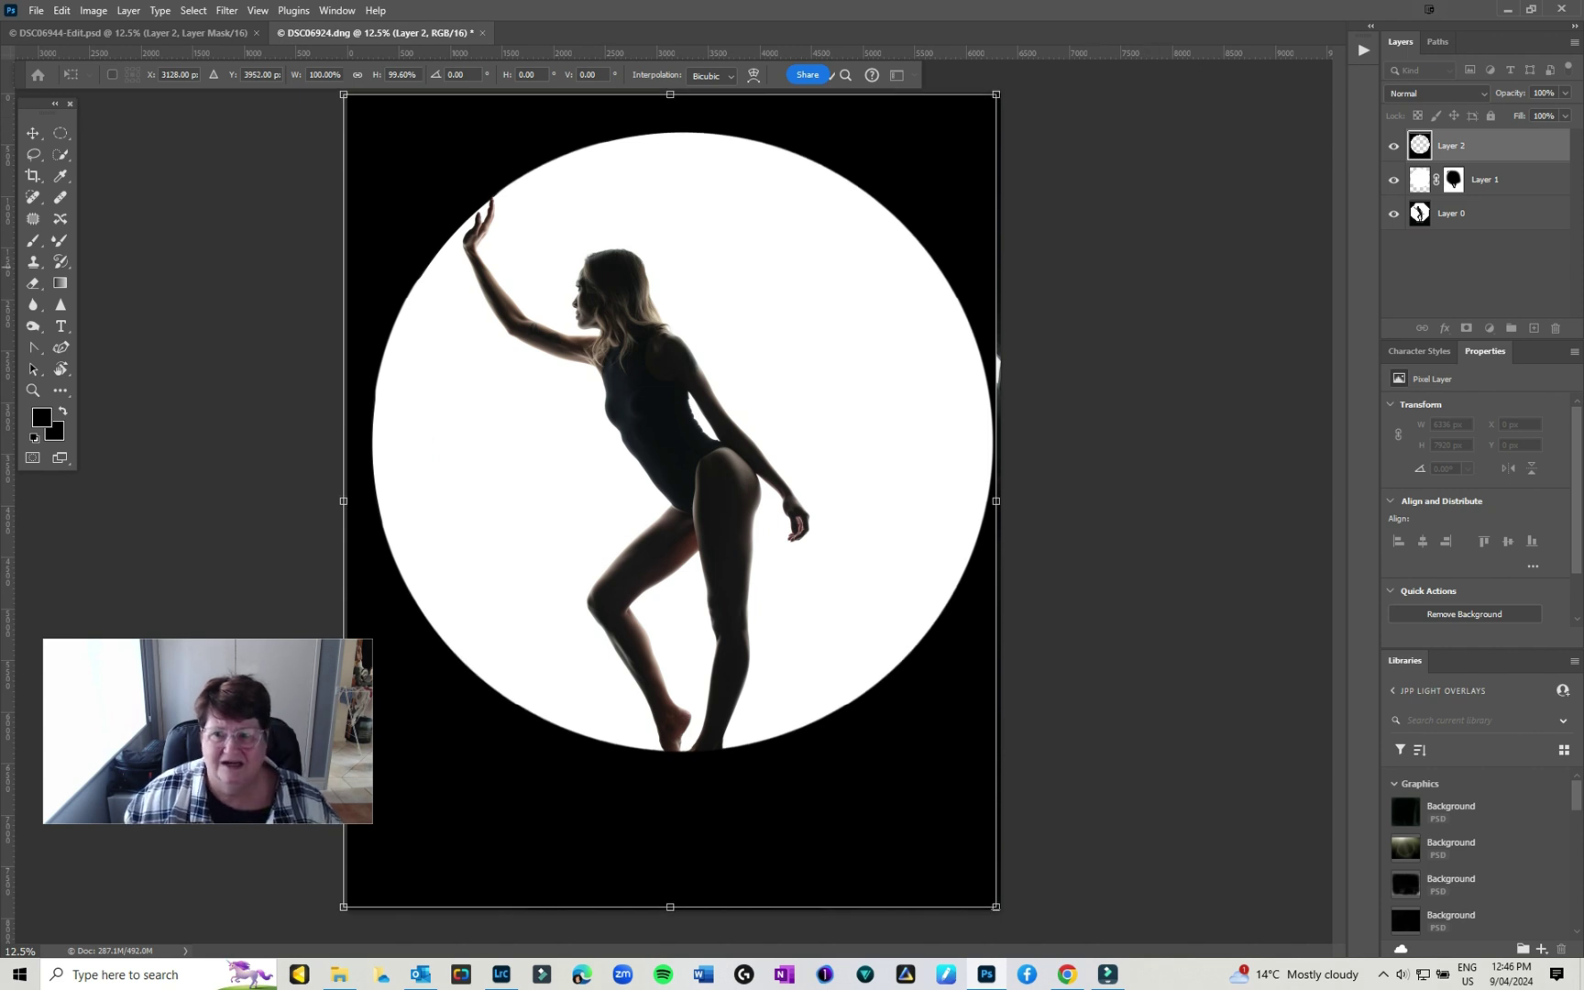
pyautogui.hotkey('shift', 'Right')
pyautogui.hotkey('shift', 'Right')
pyautogui.hotkey('shift', 'Right')
pyautogui.press('Return')
pyautogui.press('b')
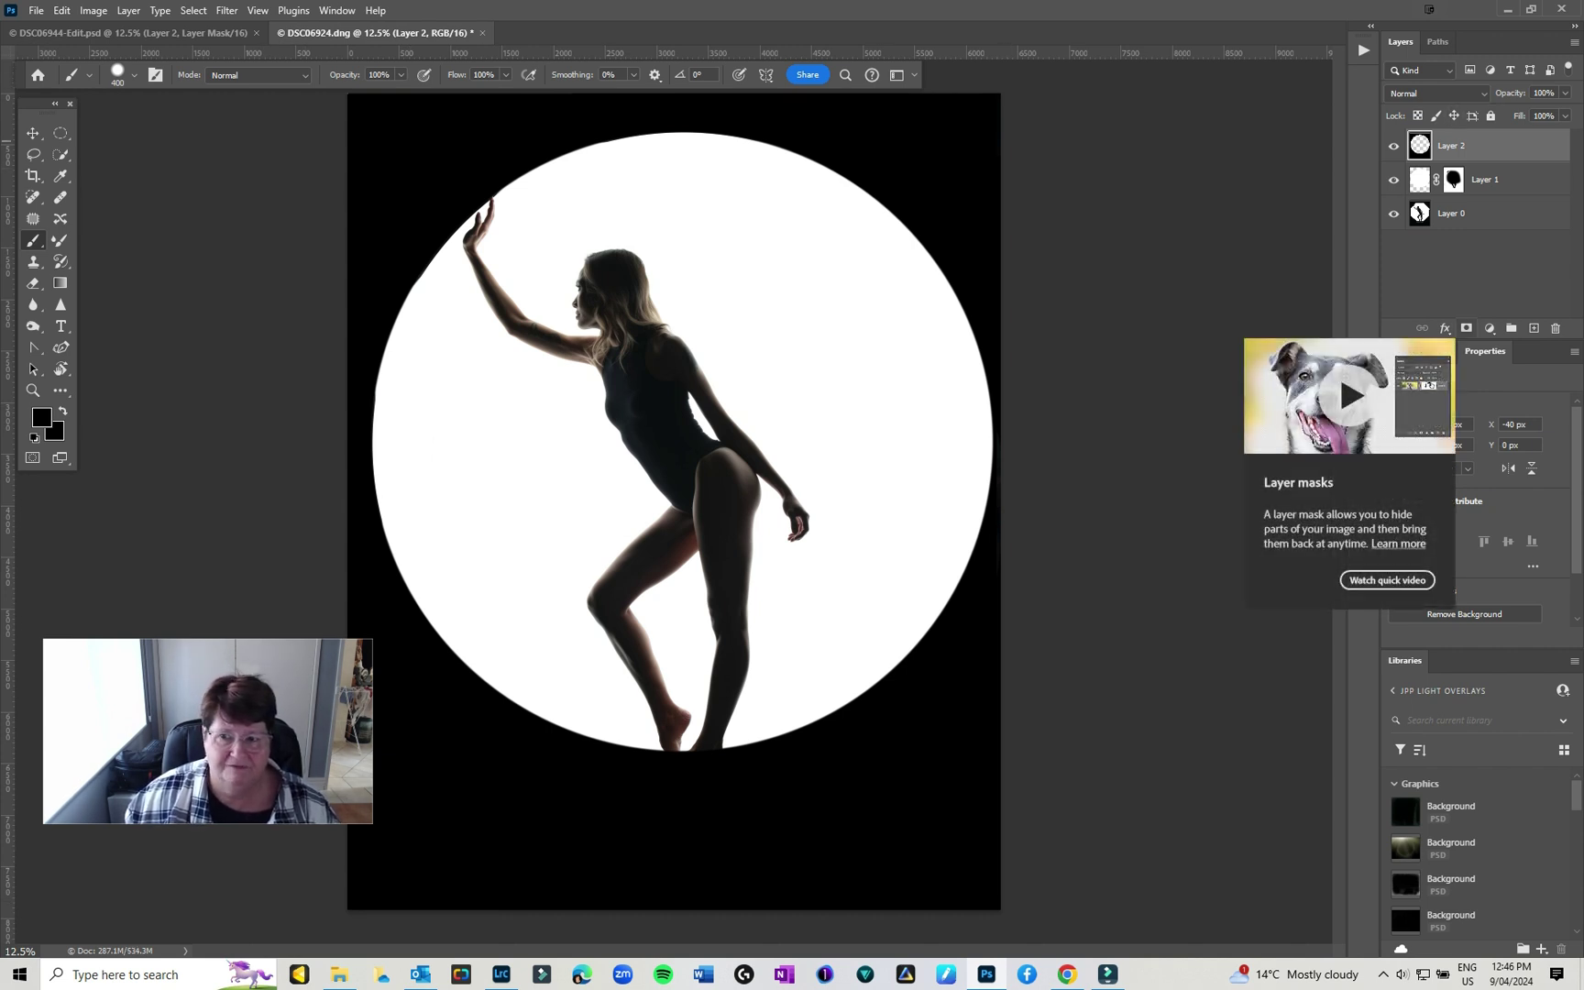
# - Add a mask to Layer 2 and paint black over the feet, heel and toes to reveal them
pyautogui.click(1466, 327)
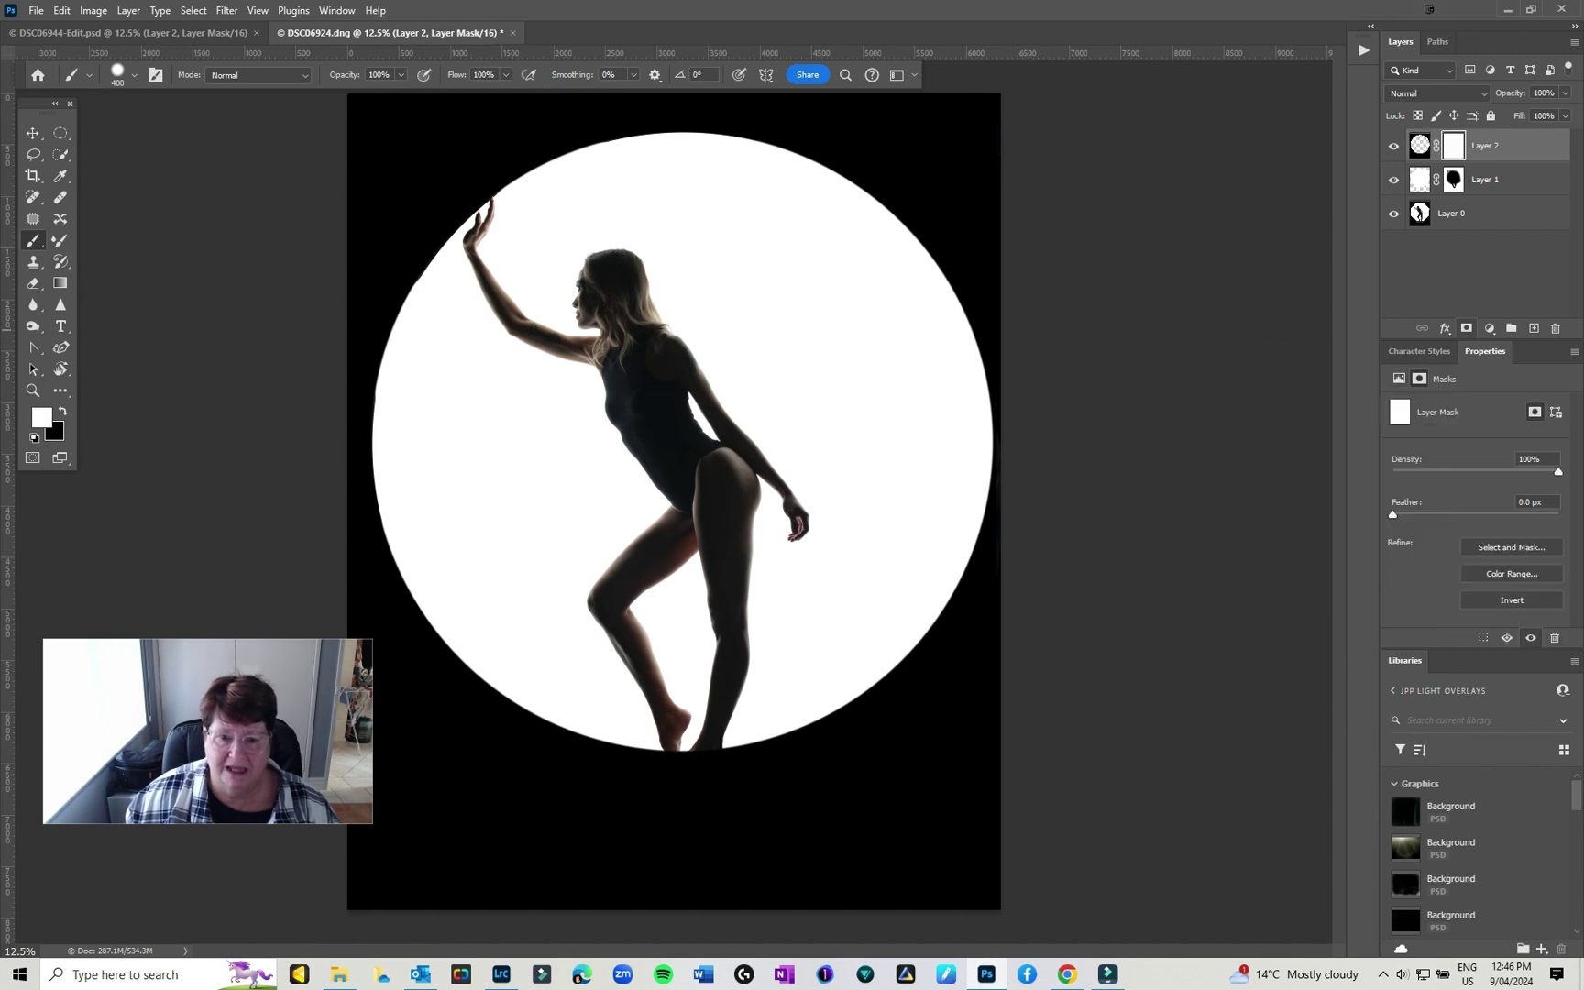
pyautogui.hotkey('ctrl', '+')
pyautogui.hotkey('ctrl', '+')
pyautogui.hotkey('ctrl', '+')
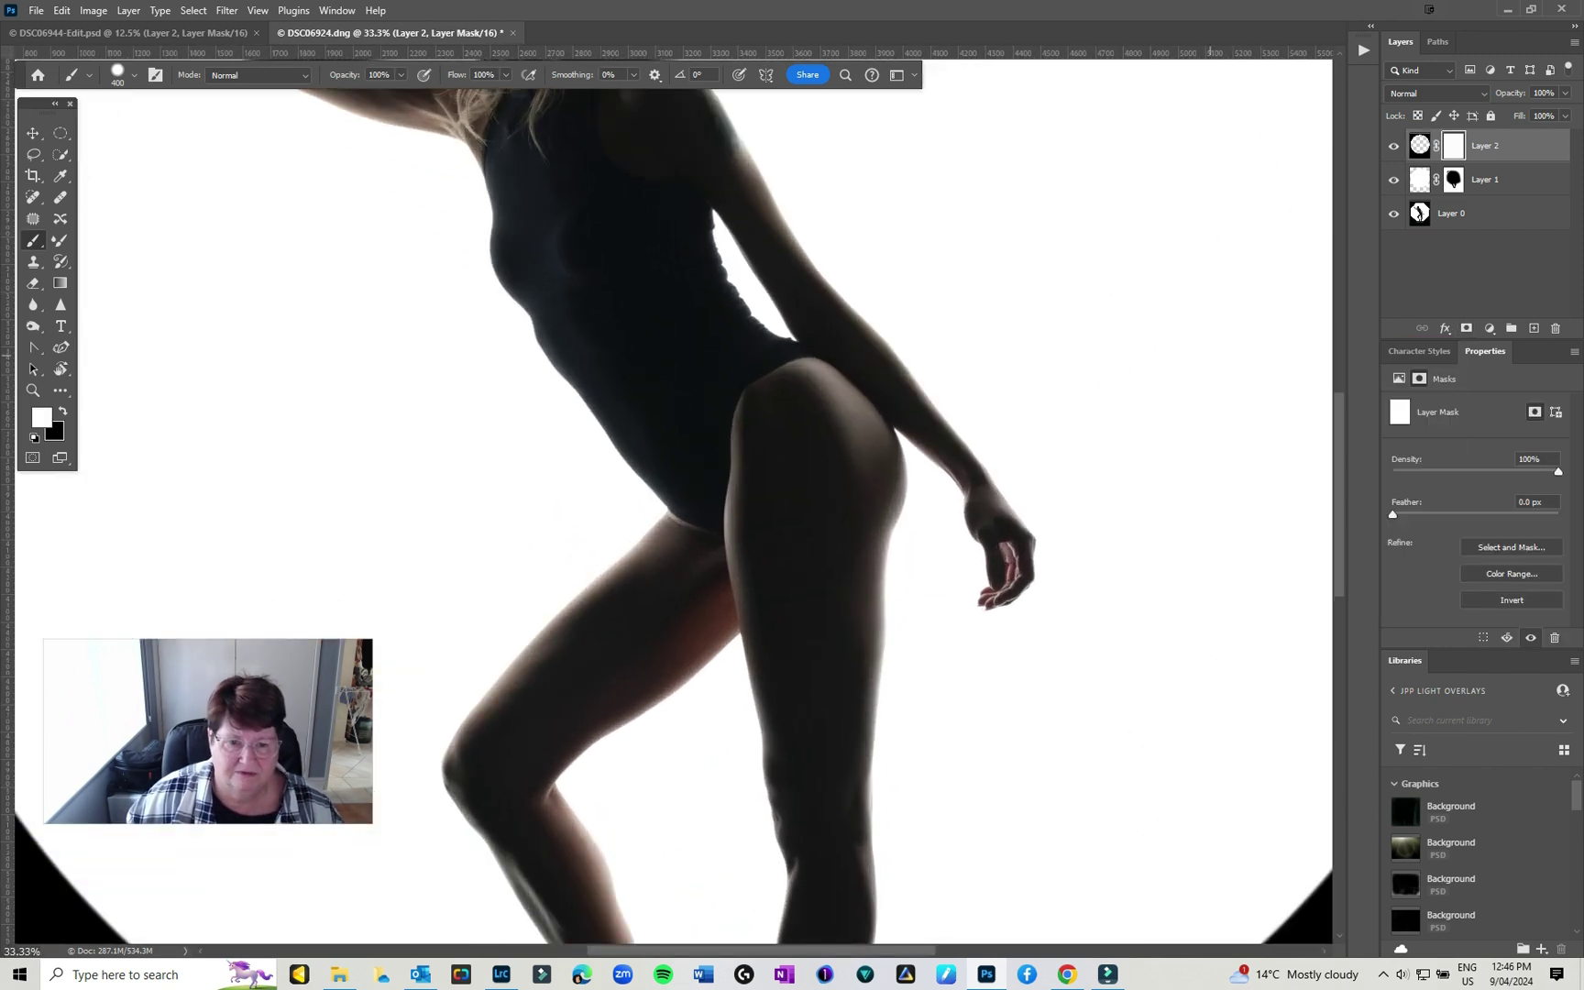
pyautogui.scroll(-5, 669, 495)
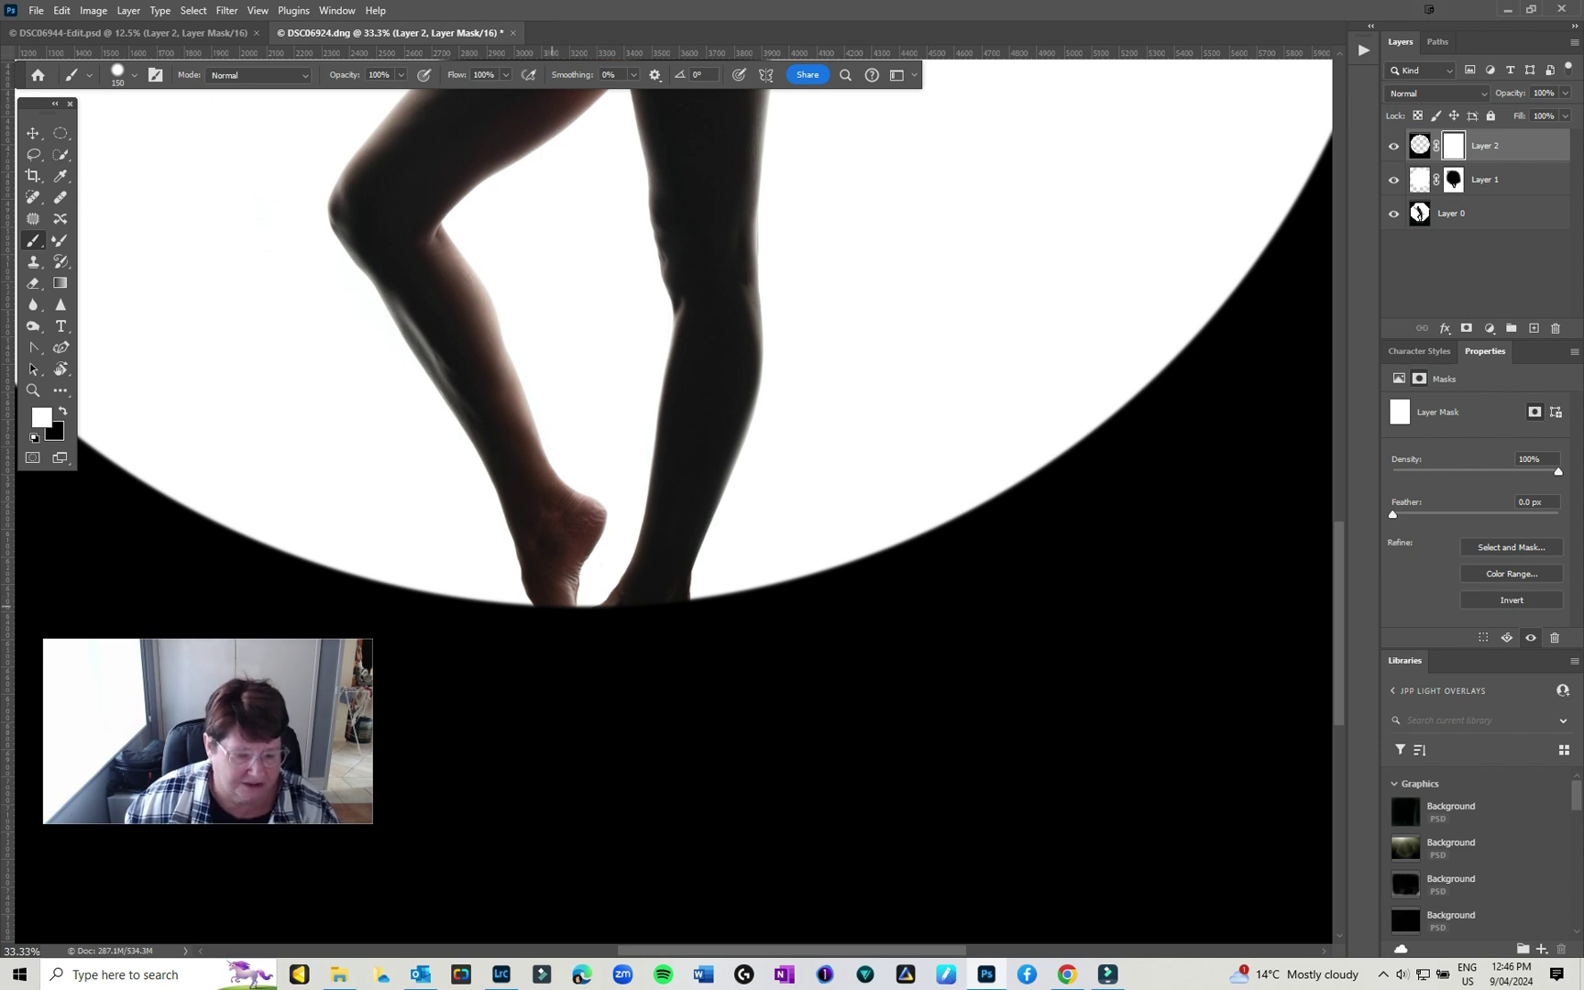
pyautogui.press('x')
pyautogui.moveTo(545, 607)
pyautogui.mouseDown()
pyautogui.moveTo(561, 651)
pyautogui.moveTo(586, 609)
pyautogui.moveTo(509, 674)
pyautogui.moveTo(484, 659)
pyautogui.mouseUp()
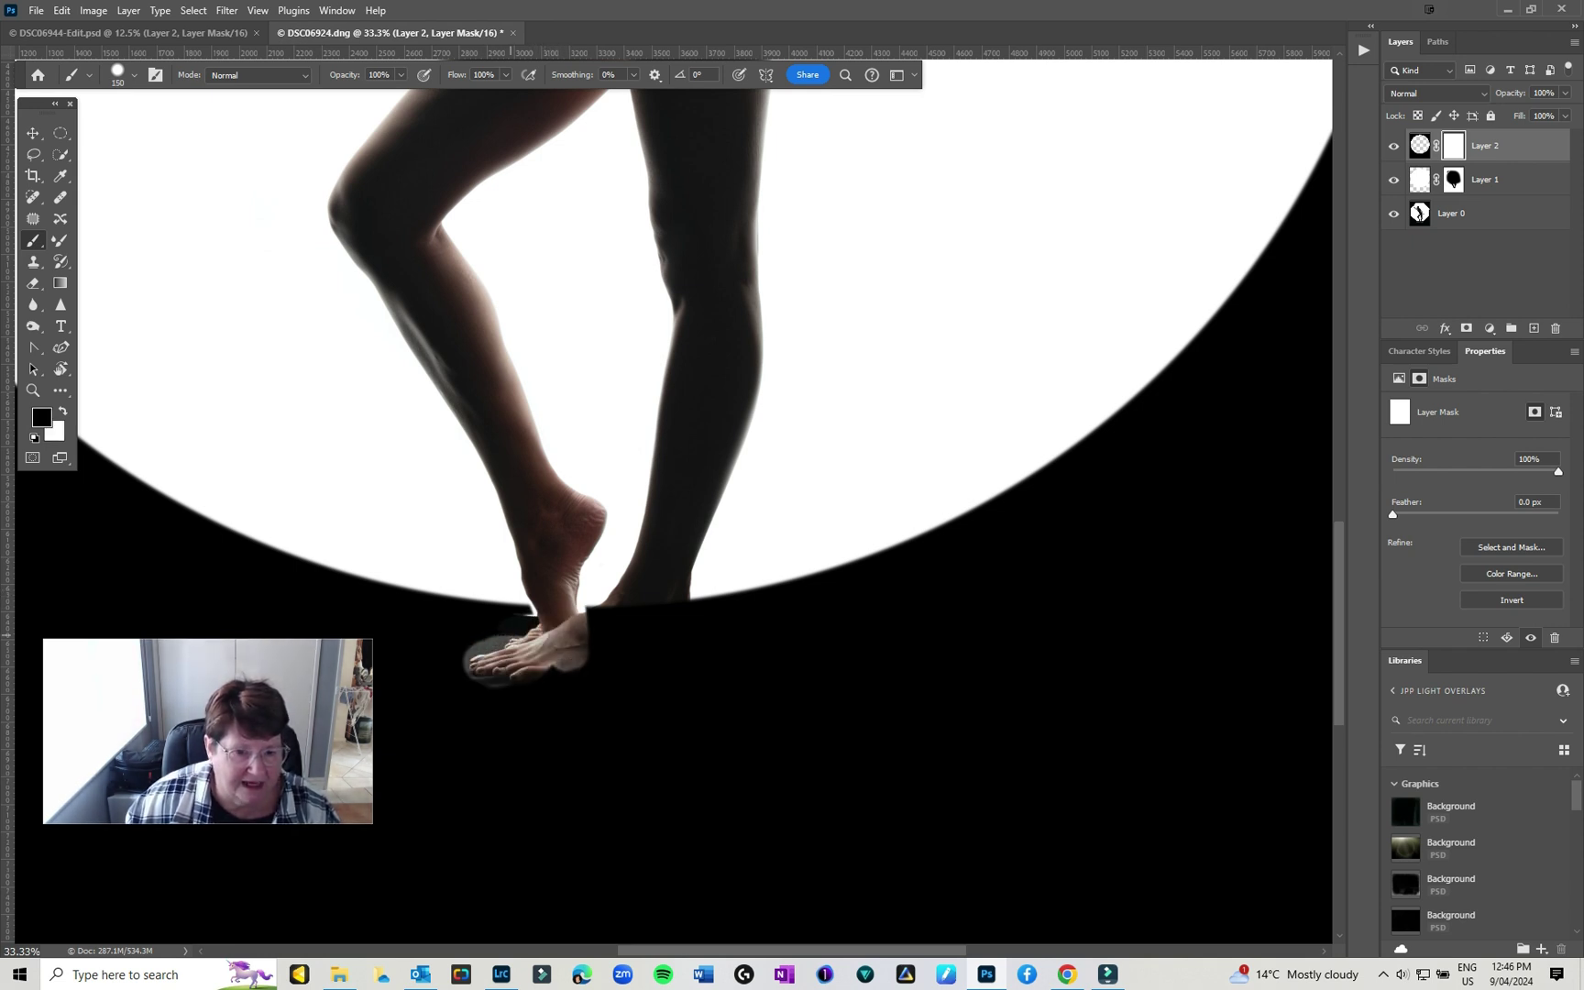
pyautogui.moveTo(587, 628)
pyautogui.mouseDown()
pyautogui.moveTo(686, 612)
pyautogui.moveTo(568, 653)
pyautogui.mouseUp()
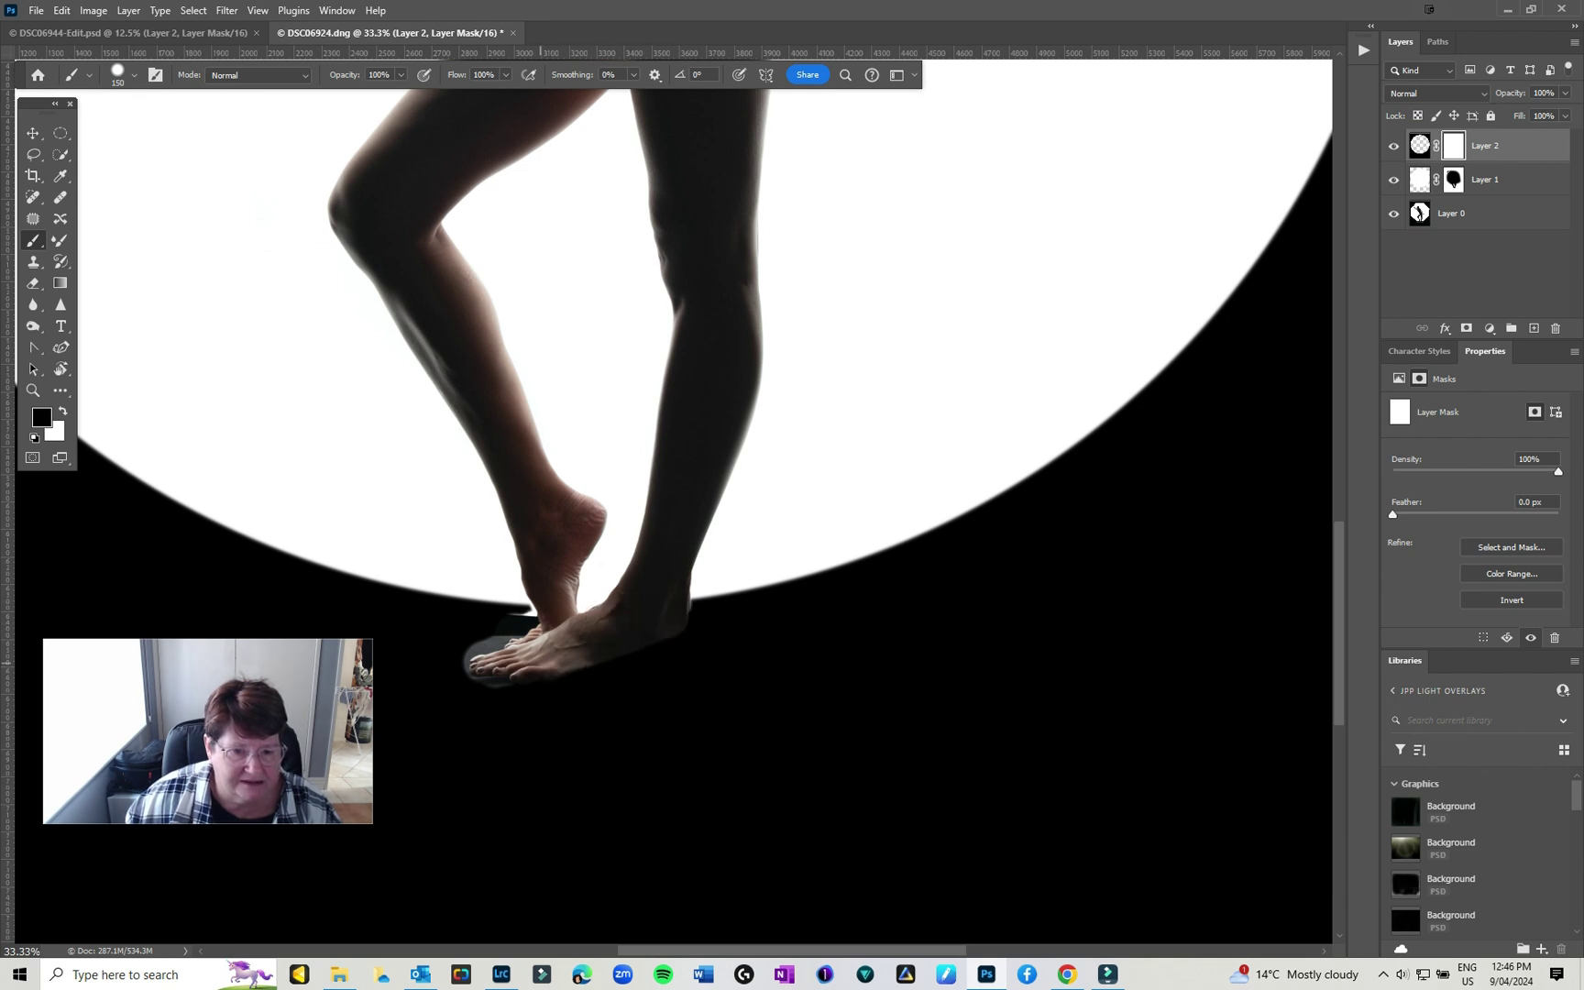
pyautogui.moveTo(551, 607)
pyautogui.mouseDown()
pyautogui.moveTo(469, 602)
pyautogui.moveTo(404, 547)
pyautogui.moveTo(399, 568)
pyautogui.moveTo(478, 593)
pyautogui.mouseUp()
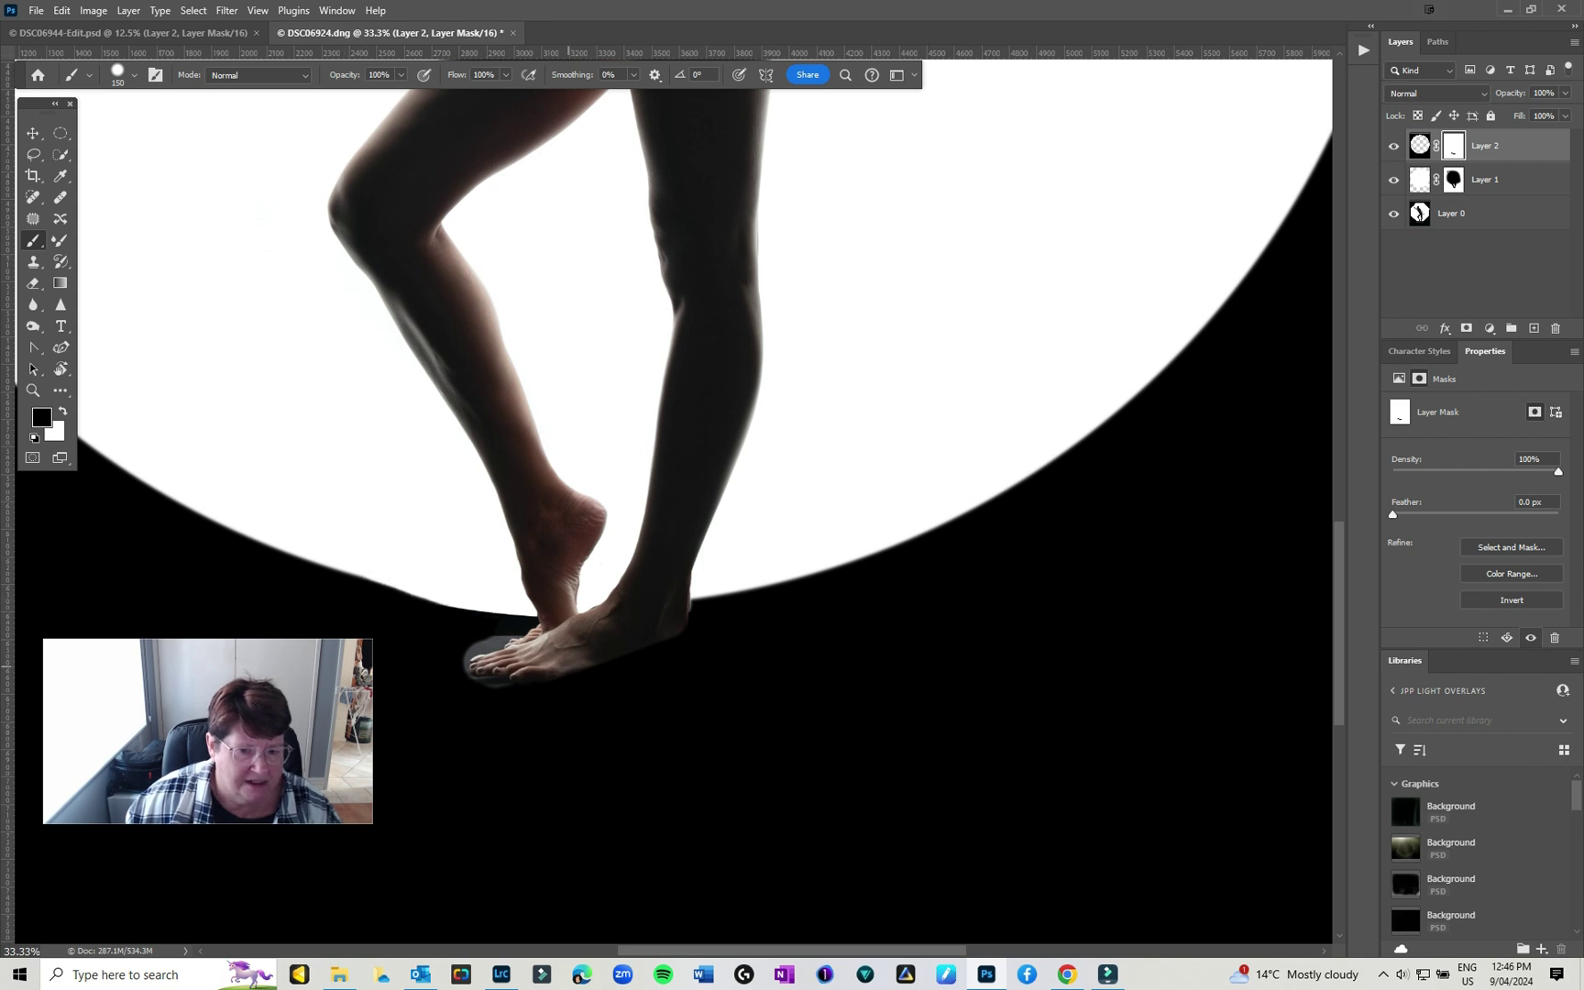
pyautogui.moveTo(495, 659); pyautogui.dragTo(441, 653)
# - Soften the brush and paint black on Layer 2's mask to reveal the dark platform block
pyautogui.rightClick(449, 655)
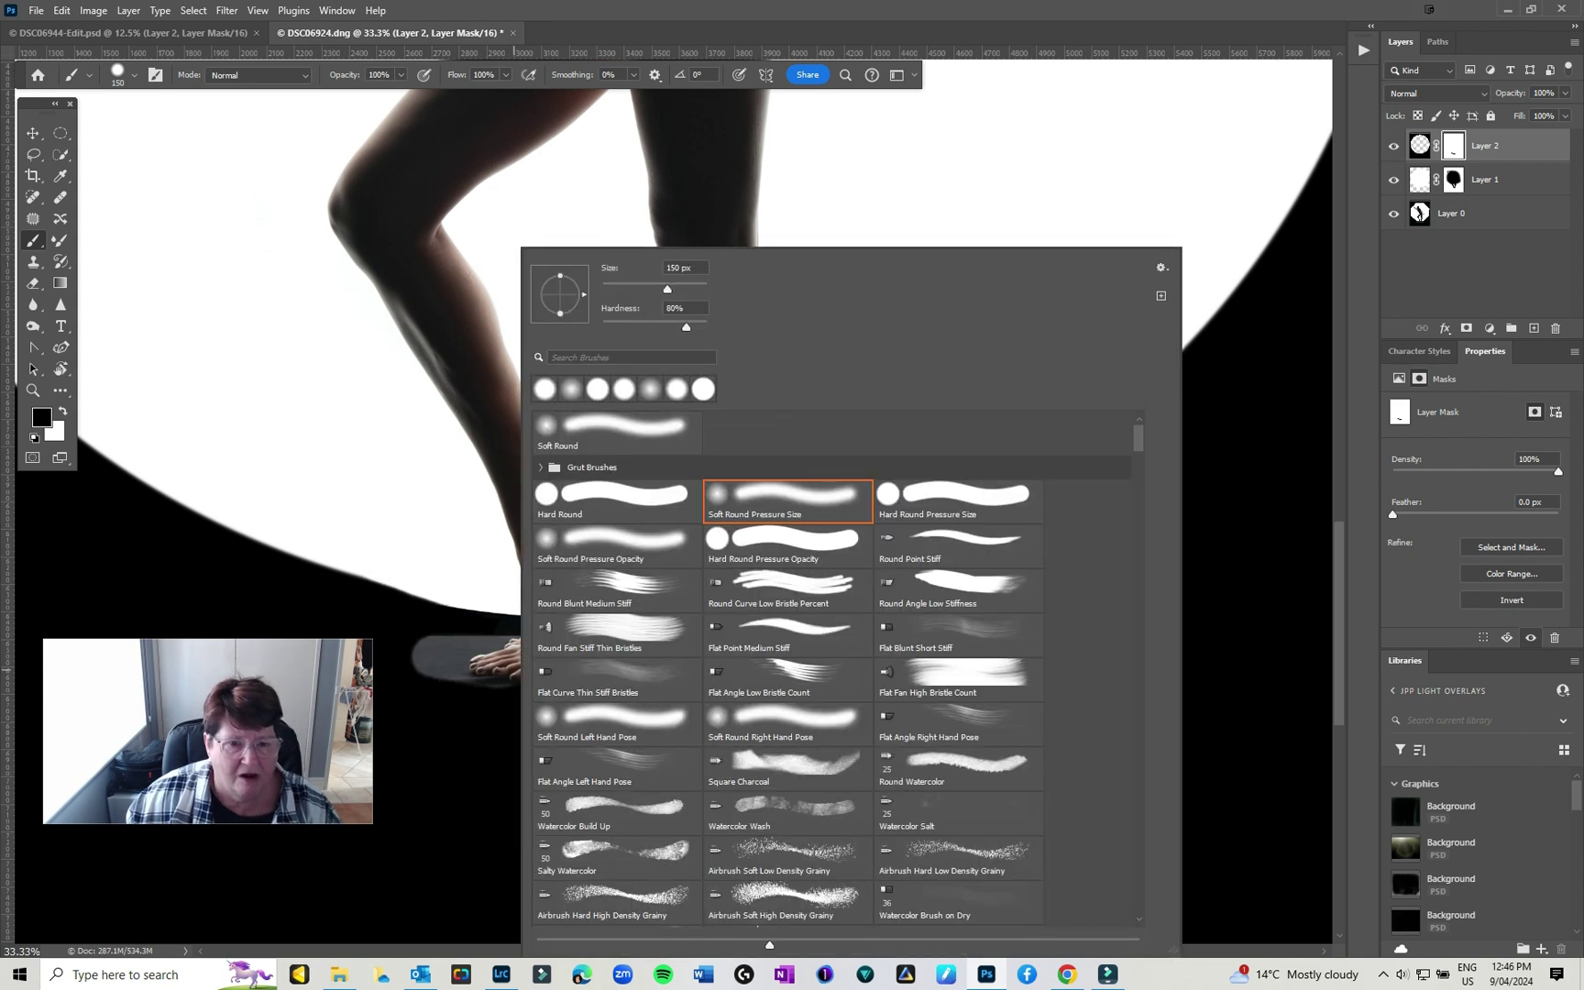
pyautogui.moveTo(685, 326); pyautogui.dragTo(679, 326)
pyautogui.press('Return')
pyautogui.hotkey('ctrl', '-')
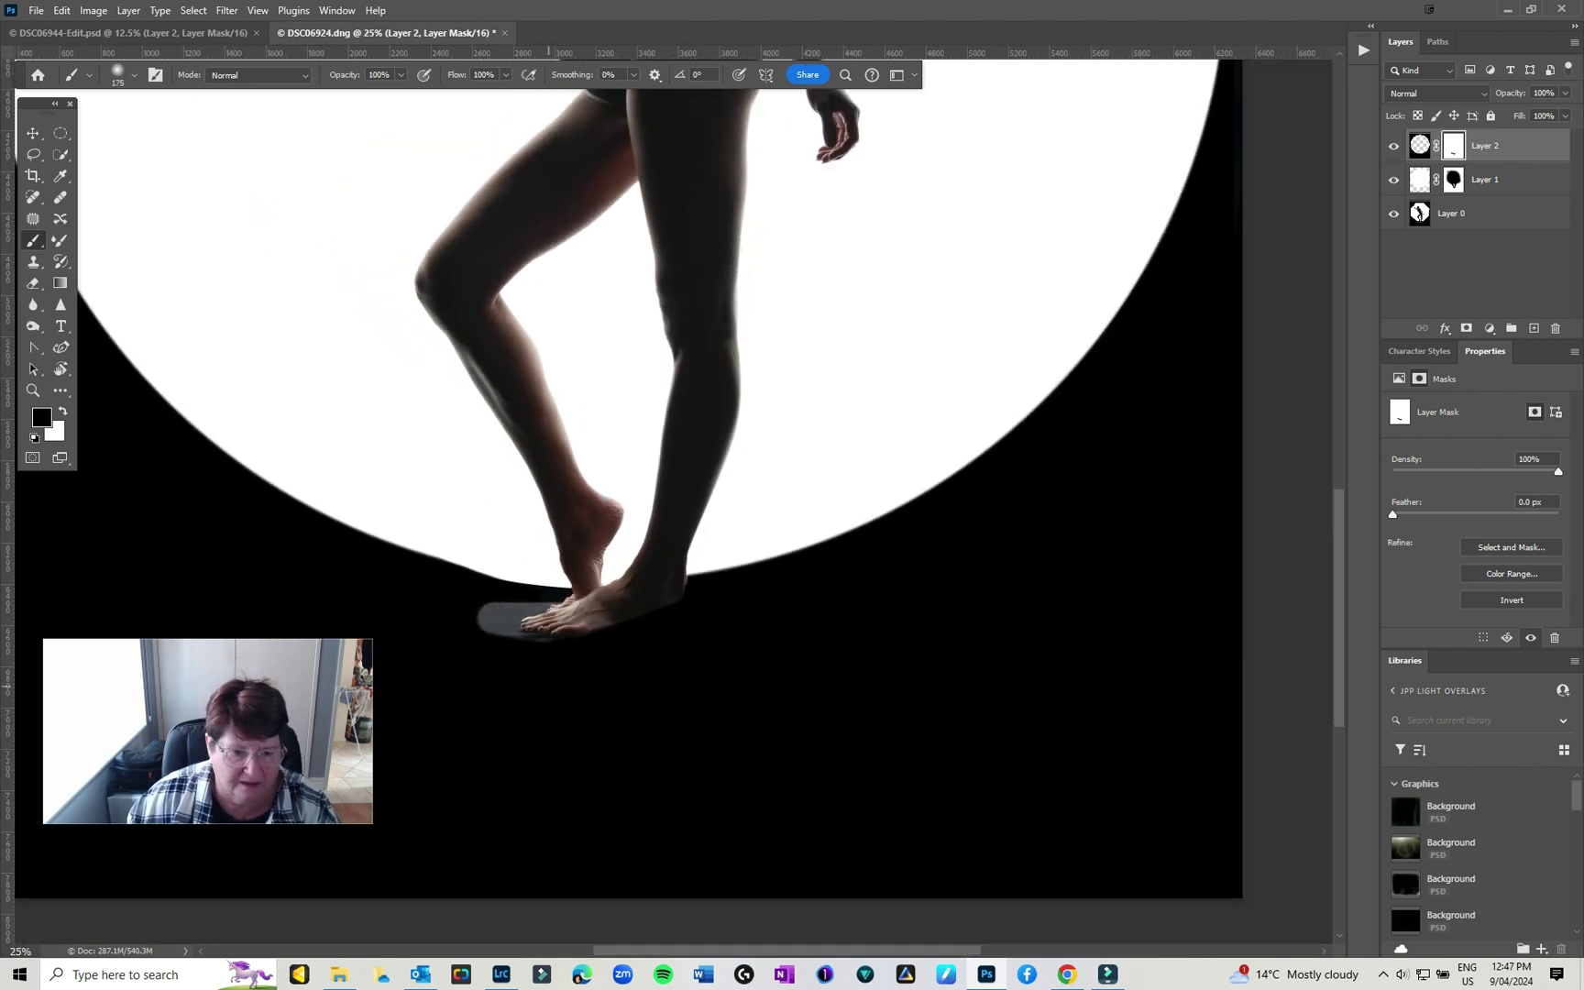
pyautogui.moveTo(563, 648)
pyautogui.mouseDown()
pyautogui.moveTo(390, 647)
pyautogui.moveTo(852, 646)
pyautogui.moveTo(741, 642)
pyautogui.mouseUp()
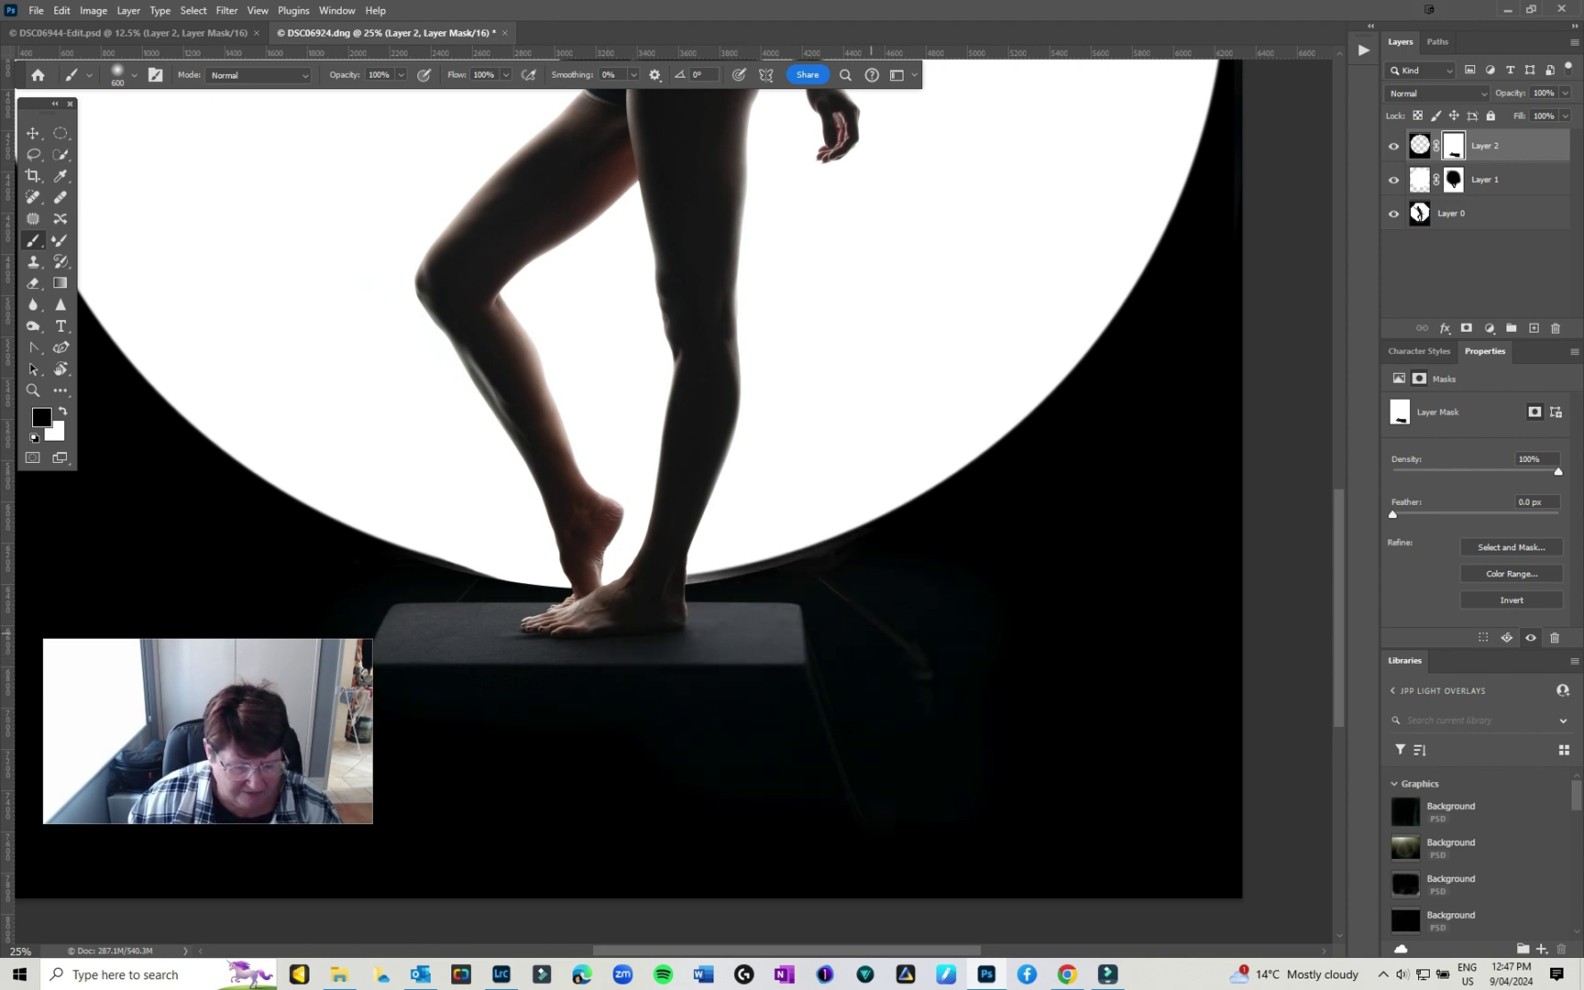
# - Paint white on the mask over the platform's right side, the right foot area and the feet's reflection
pyautogui.press('x')
pyautogui.moveTo(857, 605)
pyautogui.mouseDown()
pyautogui.moveTo(916, 646)
pyautogui.moveTo(901, 633)
pyautogui.mouseUp()
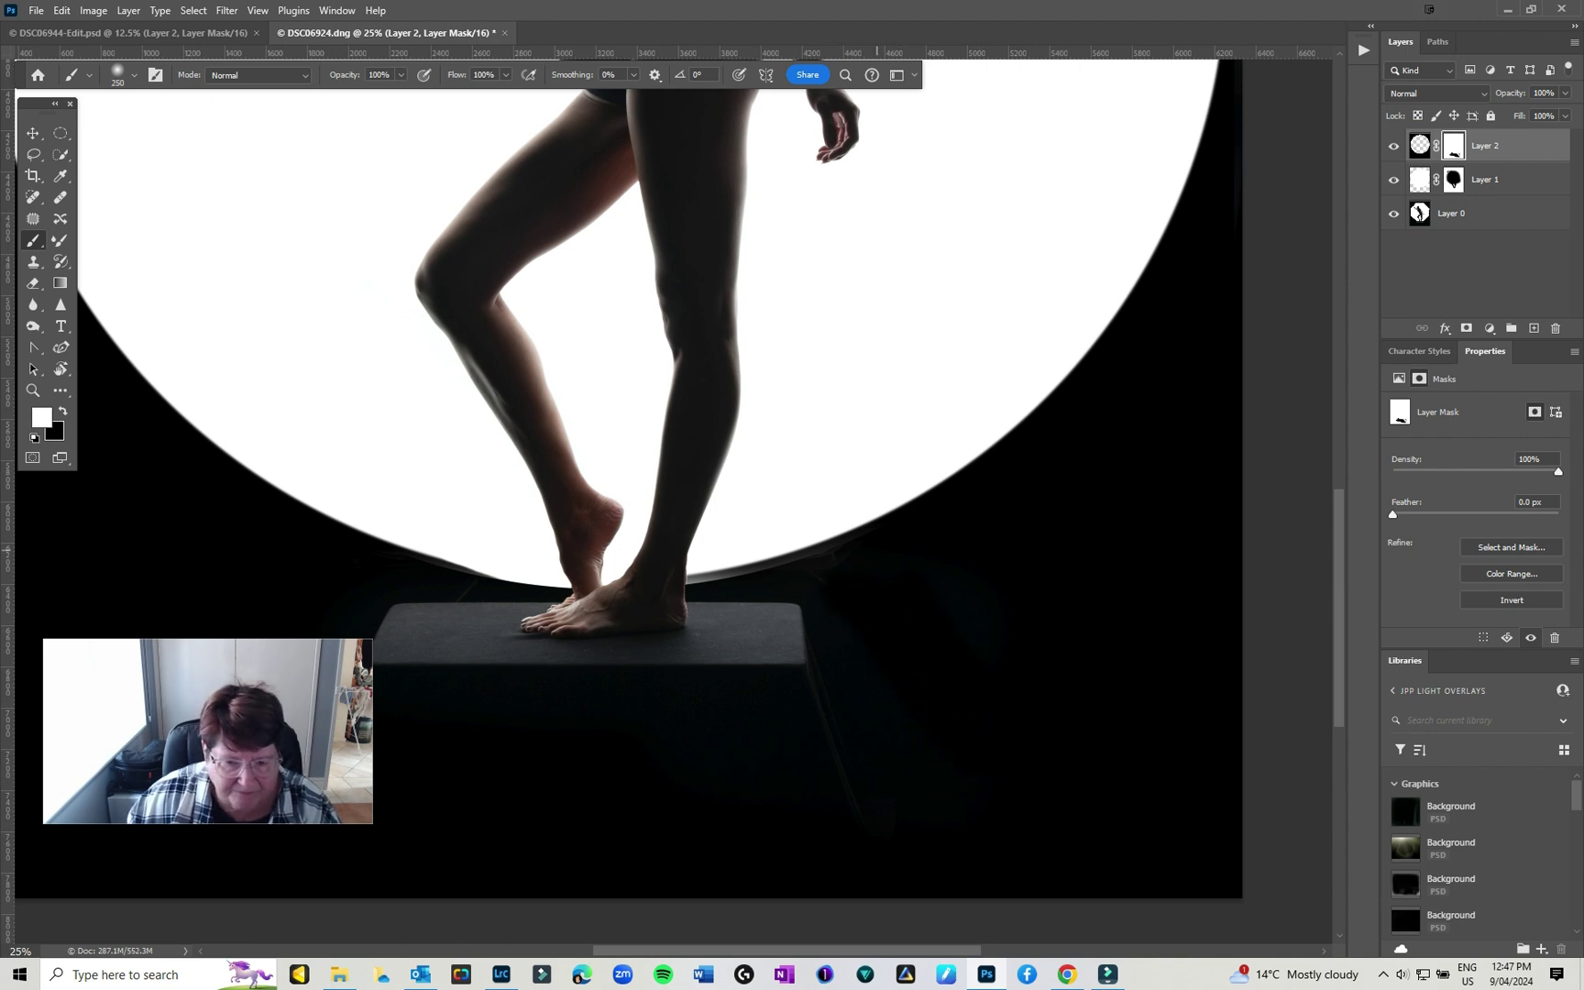
pyautogui.moveTo(852, 541)
pyautogui.mouseDown()
pyautogui.moveTo(689, 596)
pyautogui.moveTo(712, 612)
pyautogui.mouseUp()
pyautogui.moveTo(518, 594)
pyautogui.mouseDown()
pyautogui.moveTo(431, 577)
pyautogui.moveTo(540, 604)
pyautogui.moveTo(647, 603)
pyautogui.moveTo(605, 587)
pyautogui.moveTo(431, 628)
pyautogui.moveTo(515, 620)
pyautogui.mouseUp()
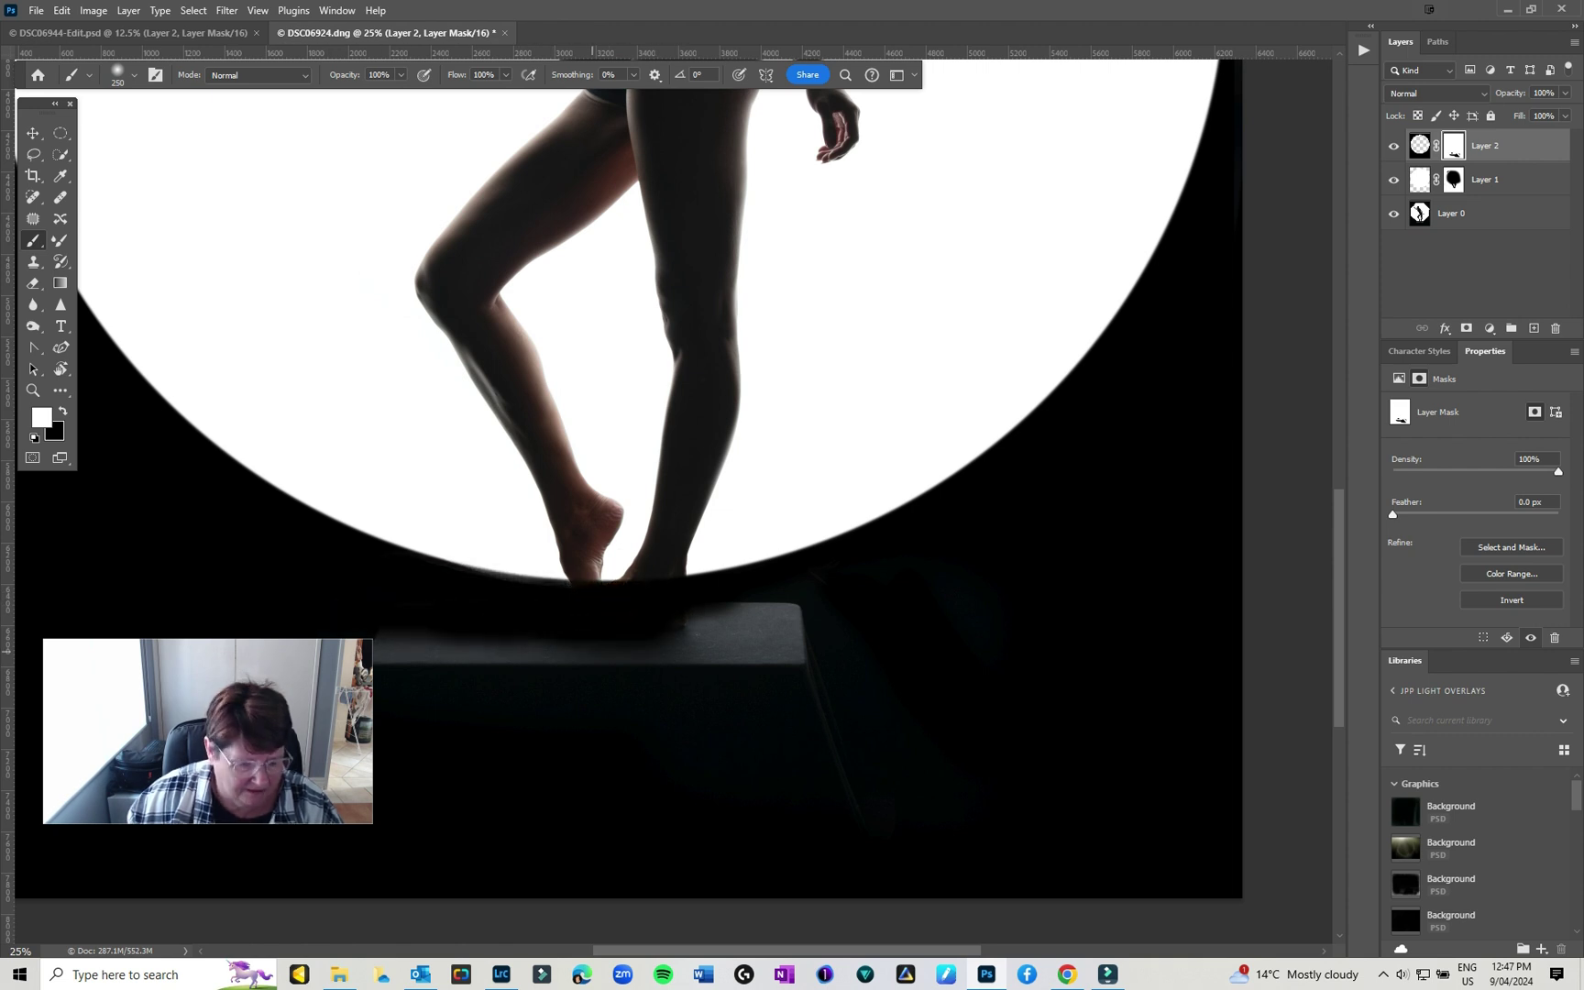
# - Paint black to restore the feet's reflection and clean the circle's lower edges around the front foot
pyautogui.press('x')
pyautogui.moveTo(668, 623)
pyautogui.mouseDown()
pyautogui.moveTo(504, 626)
pyautogui.moveTo(710, 616)
pyautogui.moveTo(614, 592)
pyautogui.moveTo(587, 607)
pyautogui.moveTo(573, 601)
pyautogui.moveTo(589, 593)
pyautogui.moveTo(431, 561)
pyautogui.moveTo(302, 510)
pyautogui.moveTo(244, 449)
pyautogui.moveTo(504, 573)
pyautogui.moveTo(294, 509)
pyautogui.moveTo(265, 481)
pyautogui.moveTo(493, 582)
pyautogui.moveTo(202, 438)
pyautogui.moveTo(167, 403)
pyautogui.mouseUp()
pyautogui.moveTo(665, 587)
pyautogui.mouseDown()
pyautogui.moveTo(917, 509)
pyautogui.moveTo(1145, 330)
pyautogui.moveTo(1068, 362)
pyautogui.mouseUp()
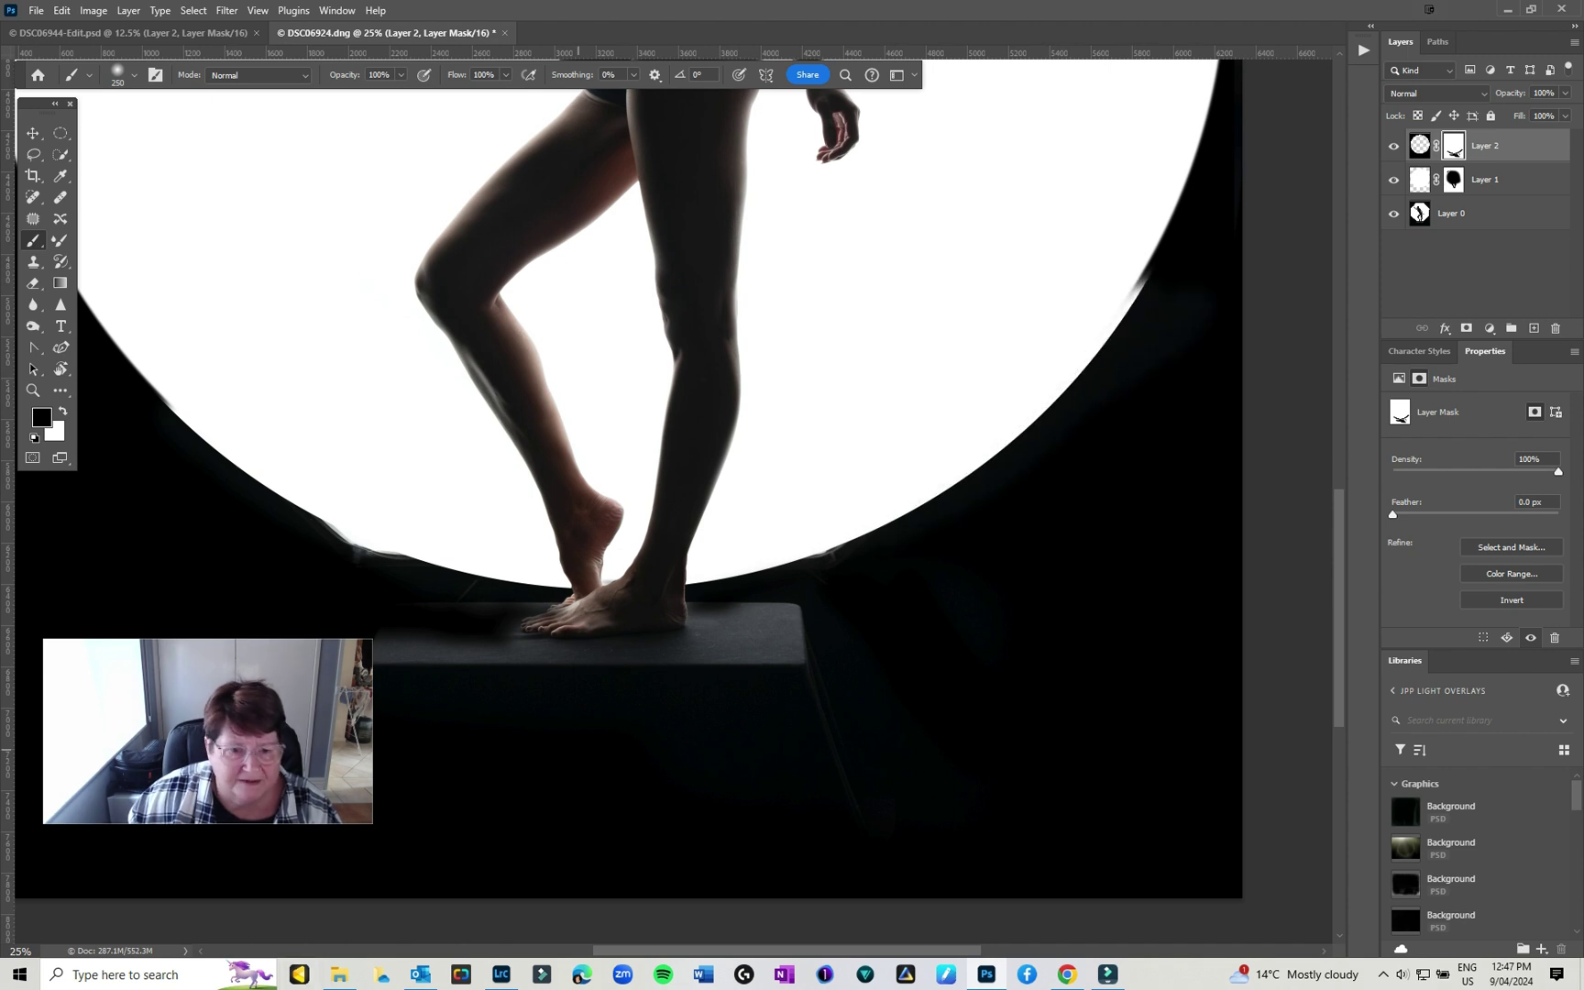
pyautogui.moveTo(688, 611); pyautogui.dragTo(869, 582)
pyautogui.moveTo(706, 582)
pyautogui.mouseDown()
pyautogui.moveTo(641, 600)
pyautogui.moveTo(421, 472)
pyautogui.moveTo(632, 595)
pyautogui.mouseUp()
pyautogui.press('x')
pyautogui.press('x')
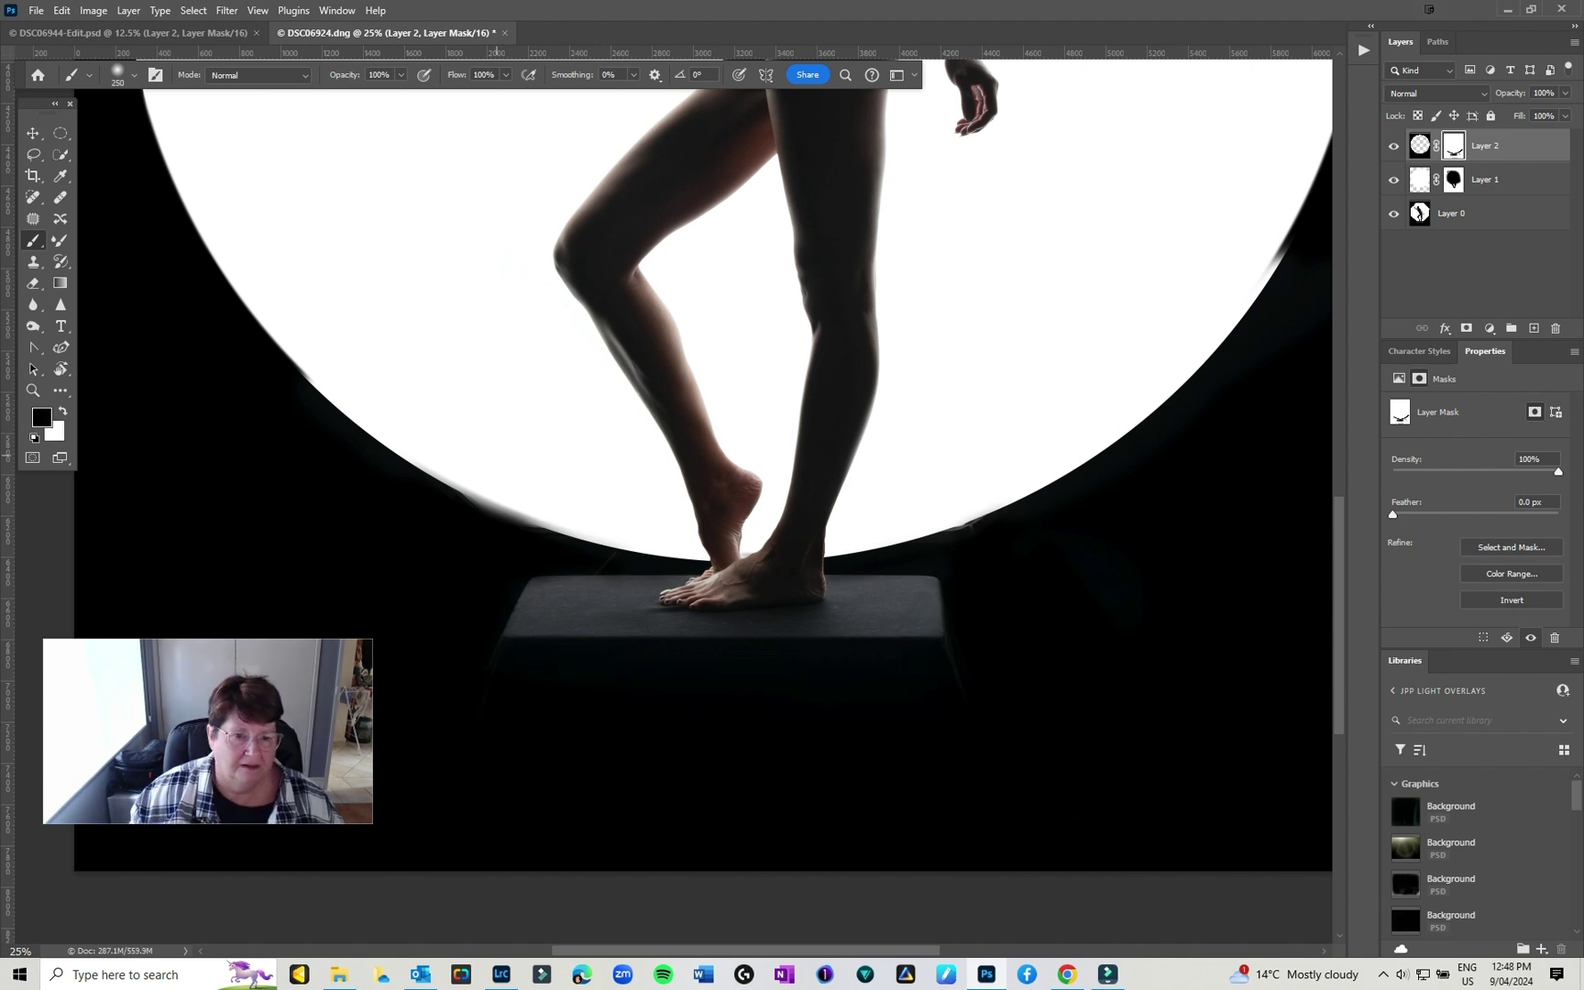
pyautogui.hotkey('ctrl', '0')
# - Stretch Layer 2's circle slightly taller from its bottom edge and commit the transform
pyautogui.hotkey('ctrl', '2')
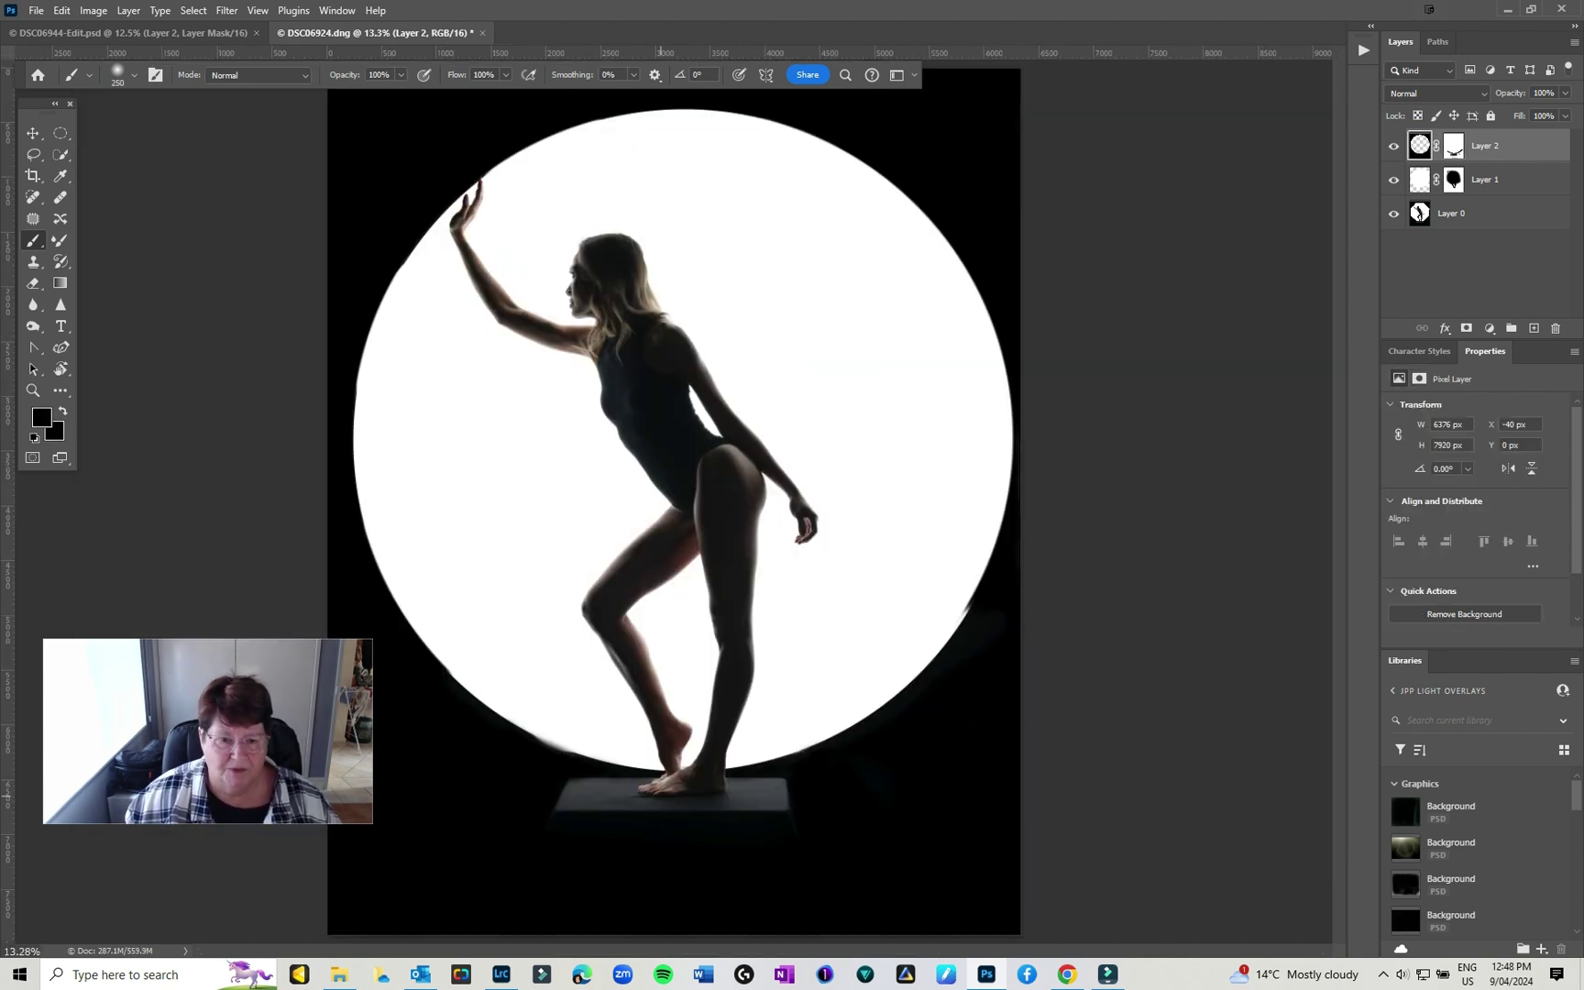
pyautogui.press('v')
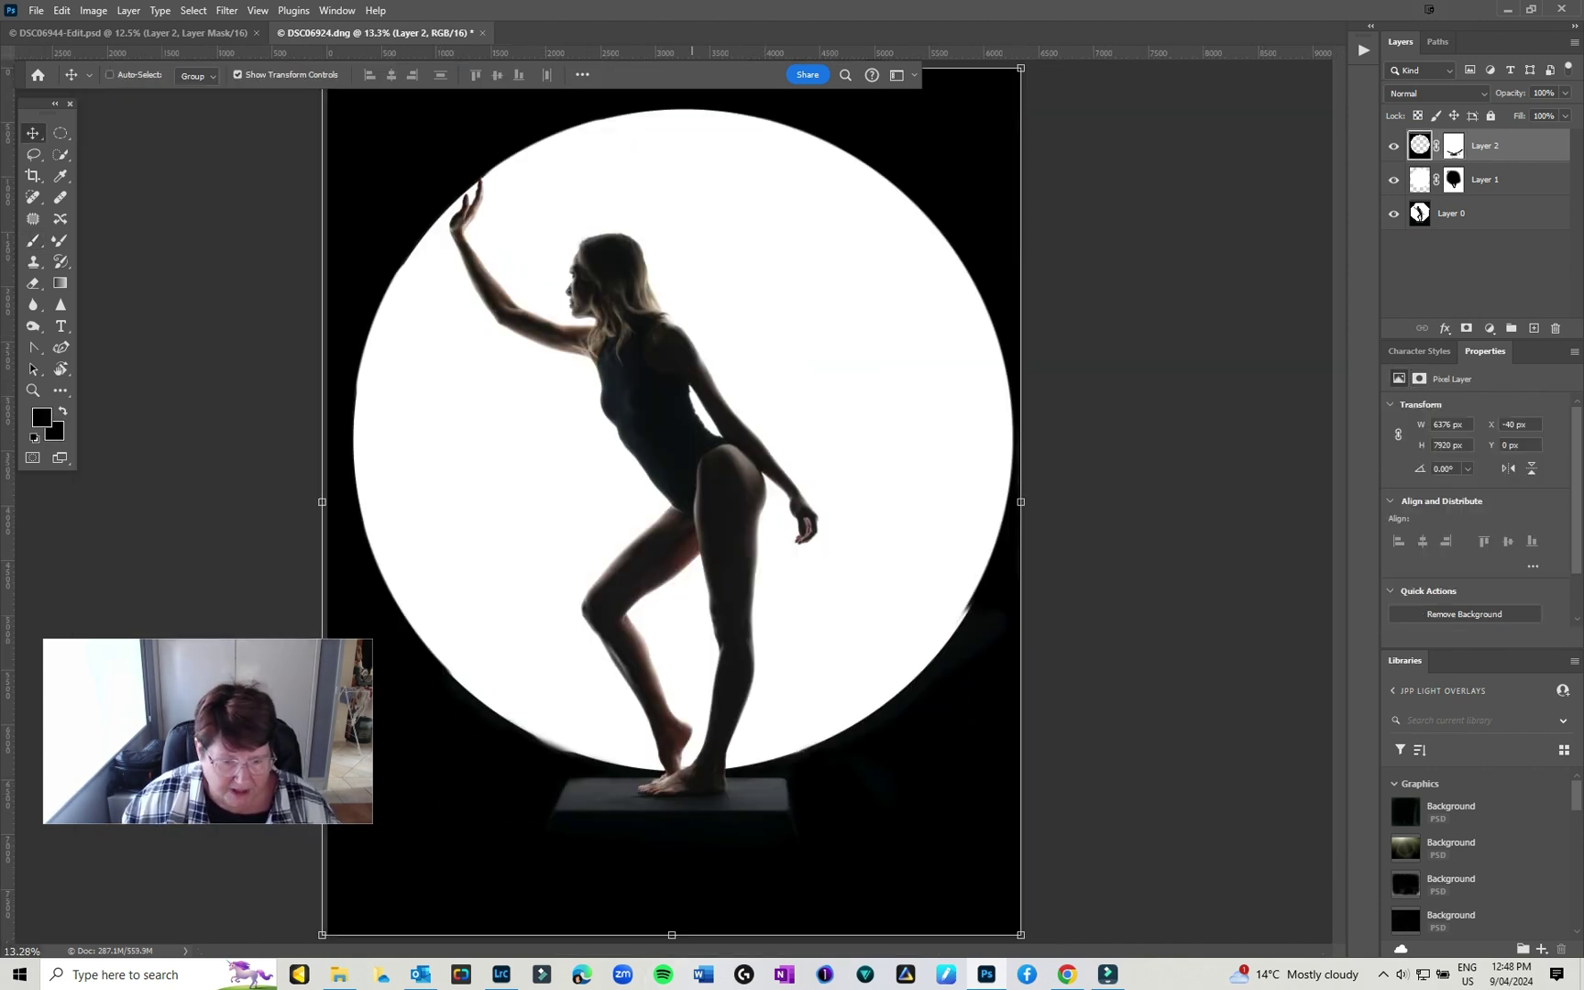
pyautogui.hotkey('ctrl', 't')
pyautogui.moveTo(671, 935); pyautogui.dragTo(672, 941)
pyautogui.press('Return')
pyautogui.click(1454, 180)
pyautogui.press('b')
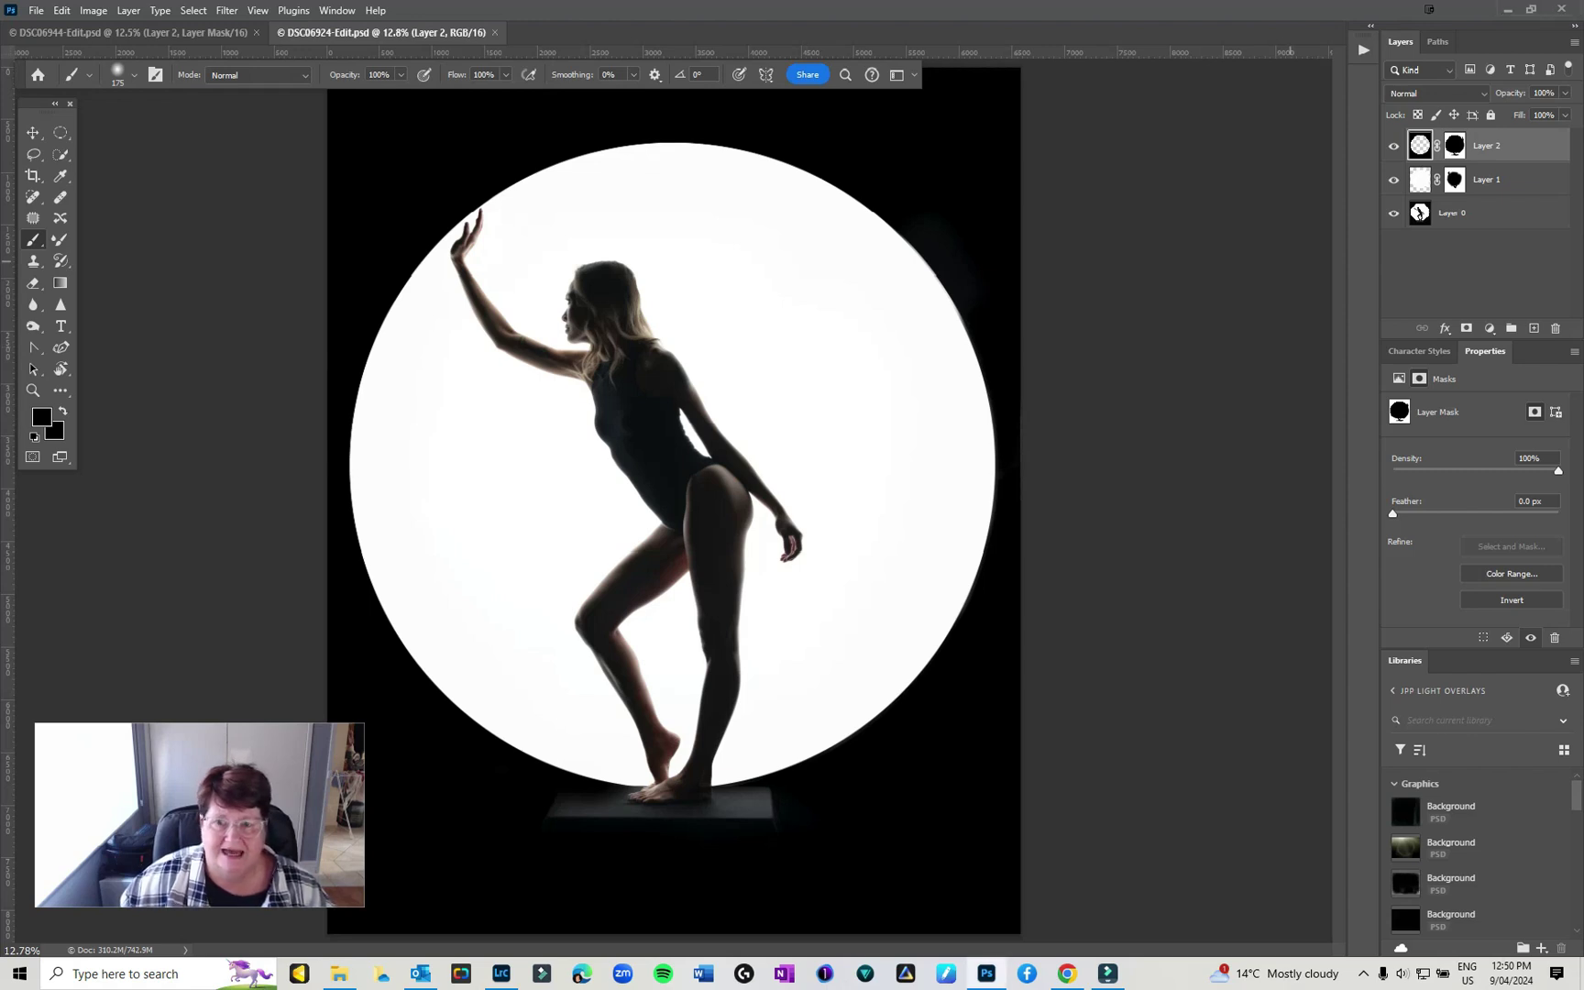
# - Zoom in and pan around to inspect the dancer's outline, then fit the image back to the window
pyautogui.hotkey('ctrl', '+')
pyautogui.hotkey('ctrl', '+')
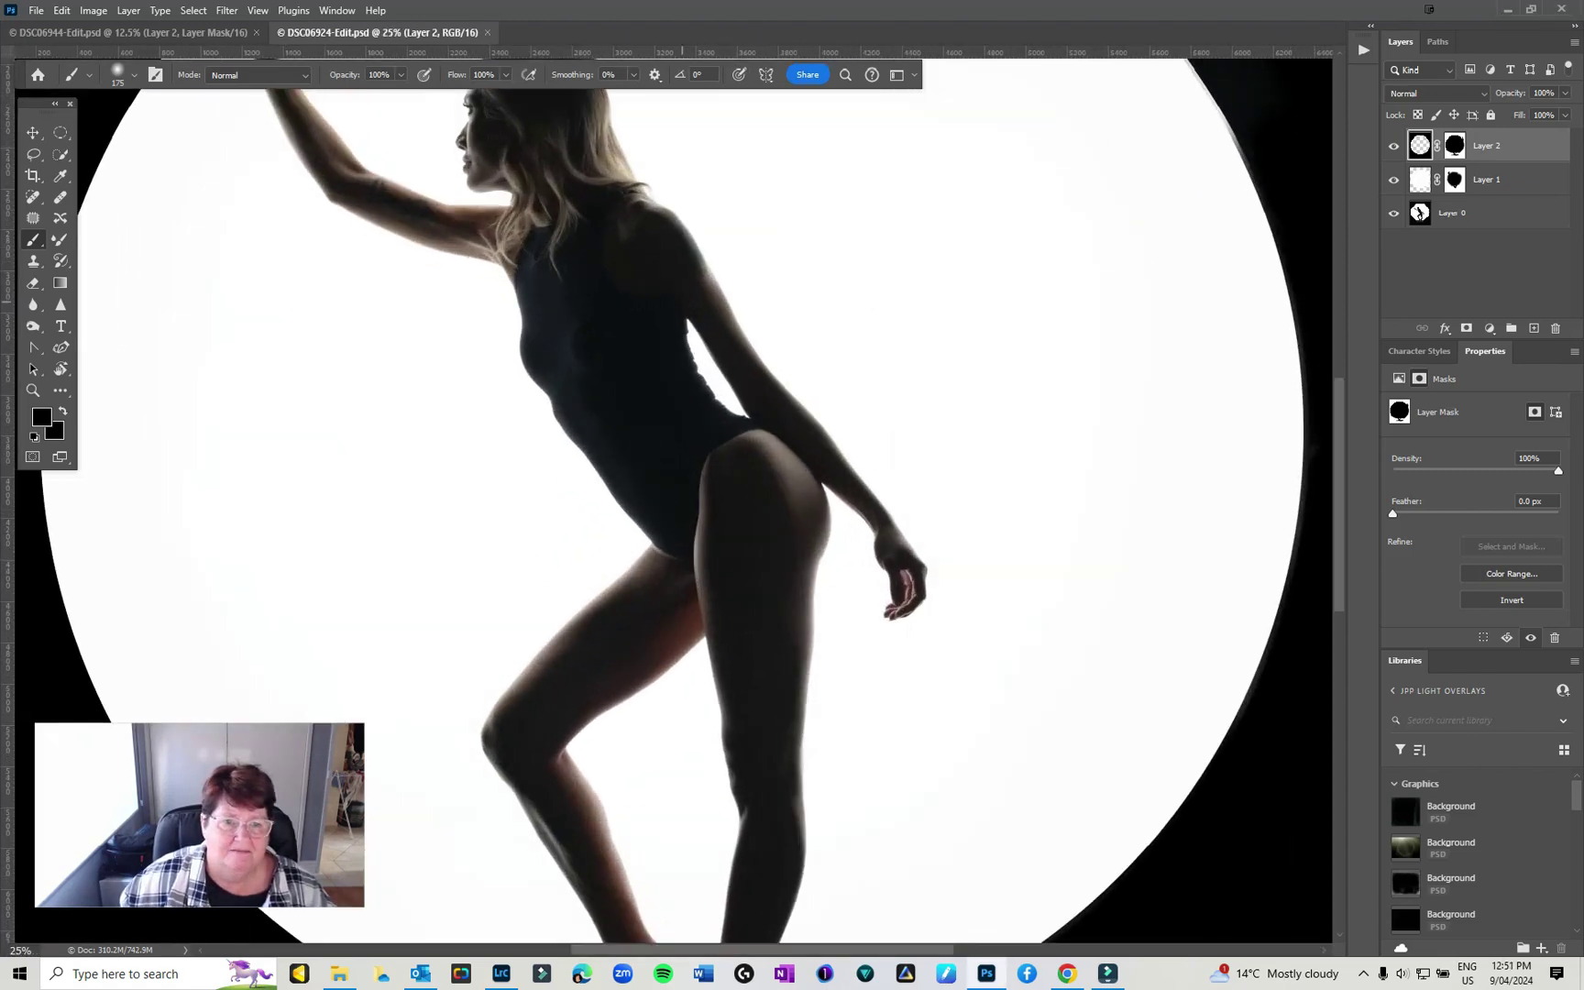
pyautogui.hscroll(-2, 660, 458)
pyautogui.scroll(4, 632, 605)
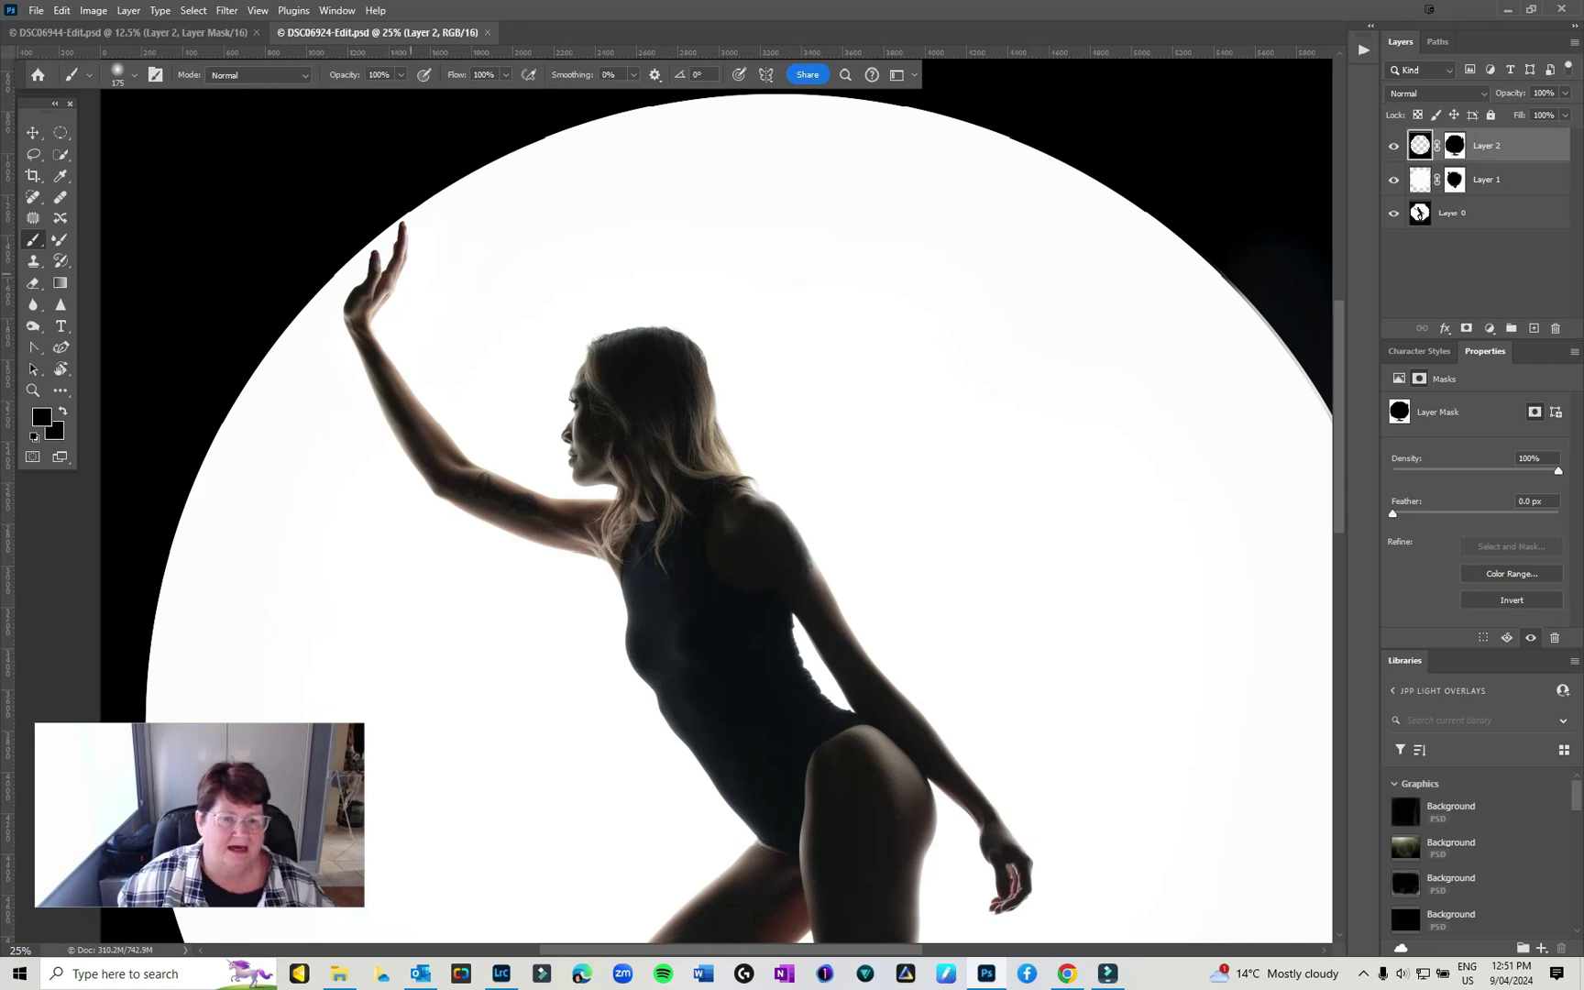
pyautogui.scroll(-5, 561, 366)
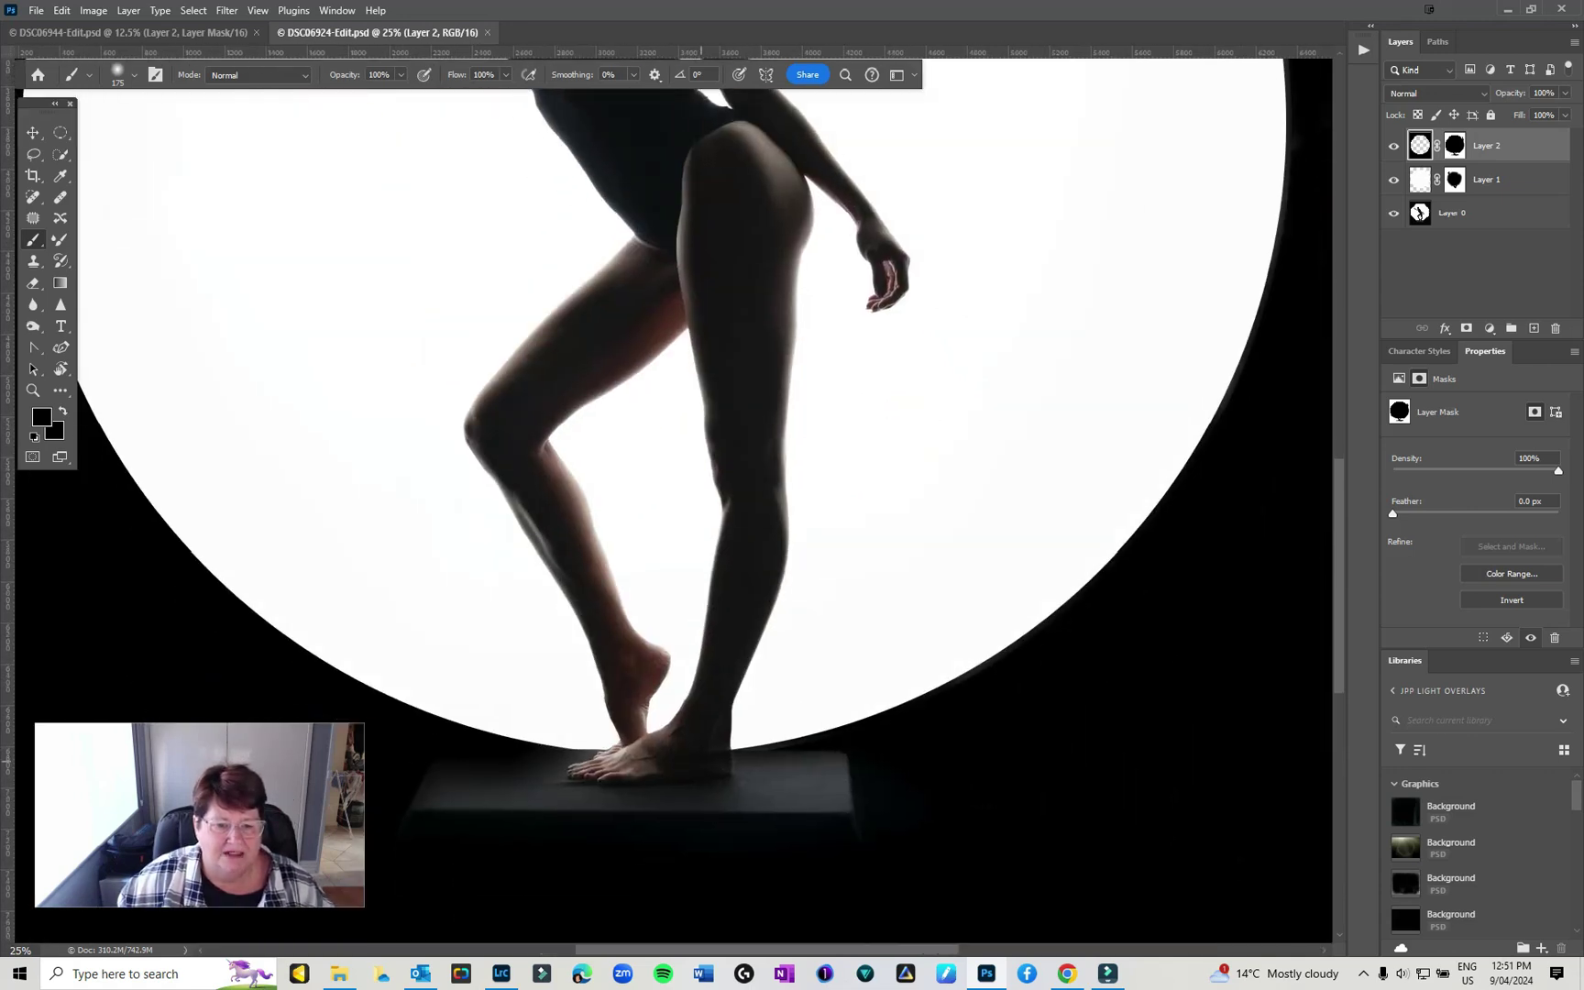
pyautogui.scroll(5, 733, 504)
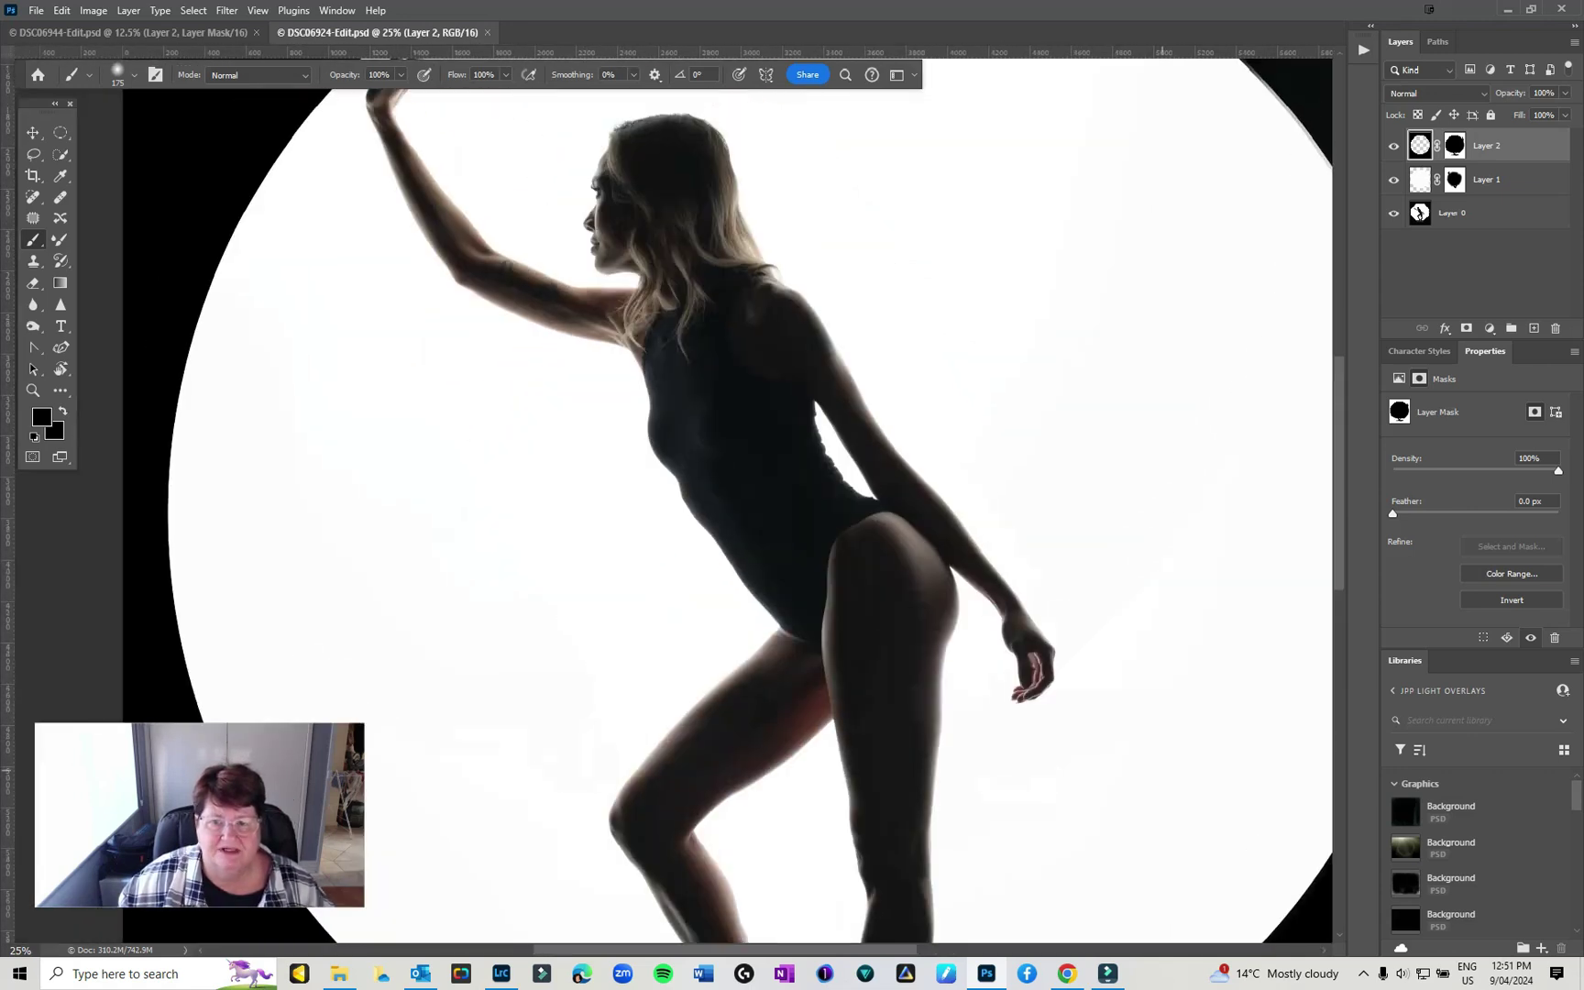
pyautogui.hotkey('ctrl', '0')
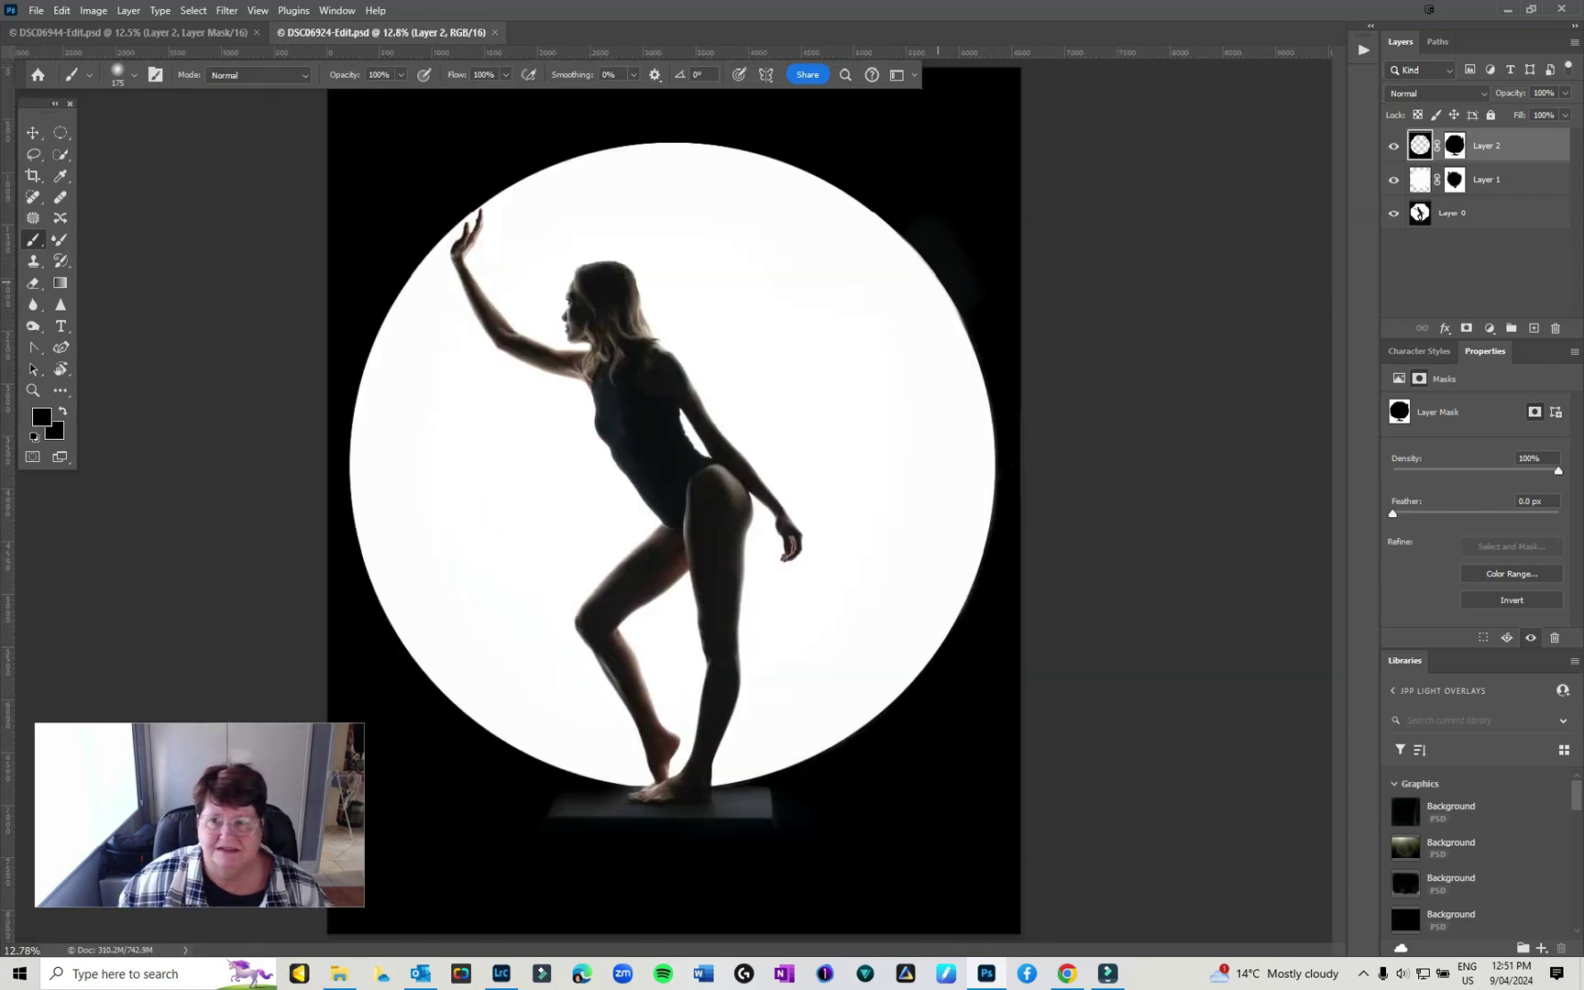
# - Undo the stray stroke on Layer 1's mask and paint along the circle's right edge on Layer 2's mask
pyautogui.moveTo(960, 316); pyautogui.dragTo(978, 368)
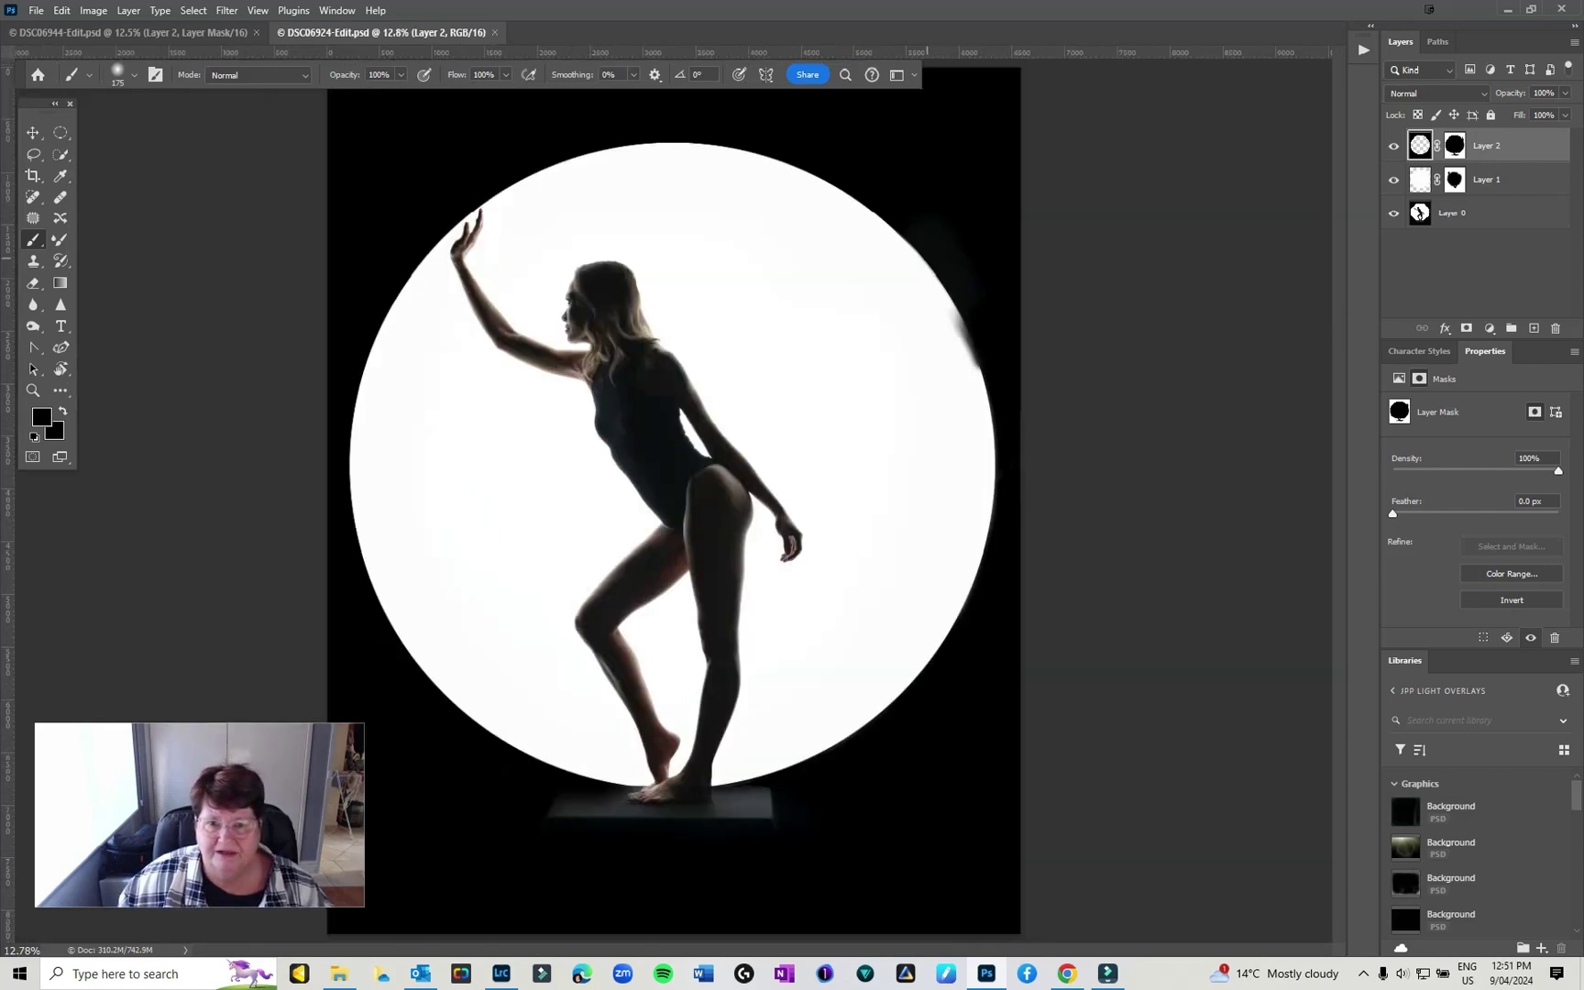
pyautogui.hotkey('ctrl', 'z')
pyautogui.click(1455, 144)
pyautogui.moveTo(953, 303)
pyautogui.mouseDown()
pyautogui.moveTo(985, 361)
pyautogui.moveTo(992, 522)
pyautogui.mouseUp()
# - With a white 94%-hardness brush, paint out the grey halo along the circle's right edge on Layer 2's mask
pyautogui.press('x')
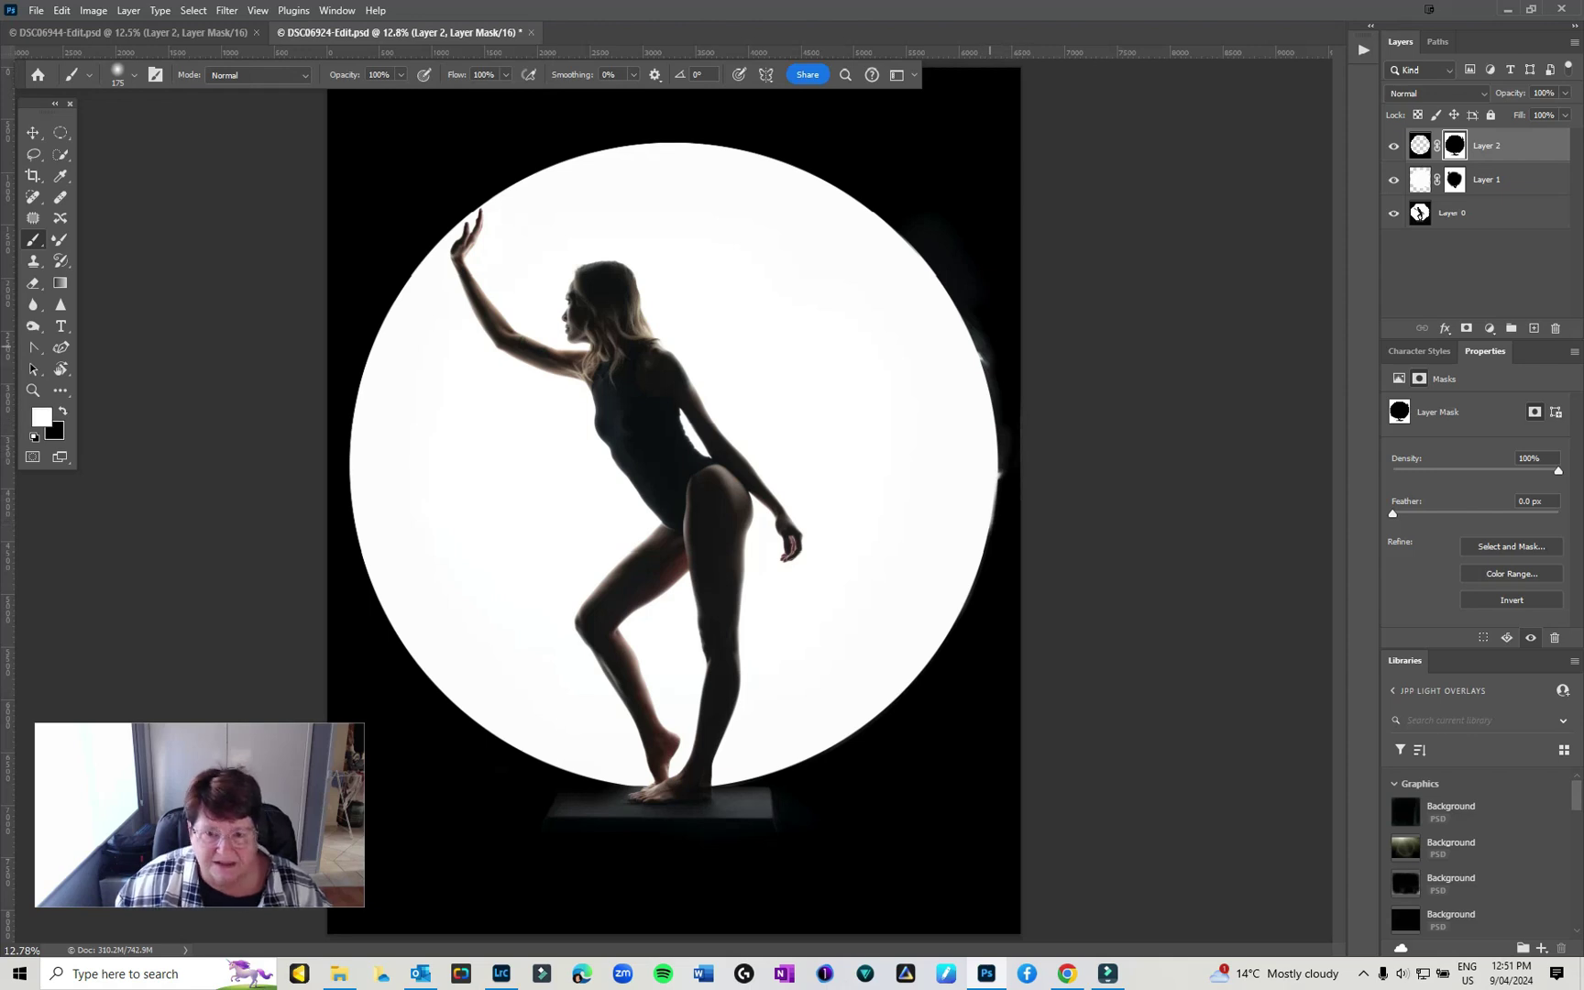
pyautogui.click(979, 349)
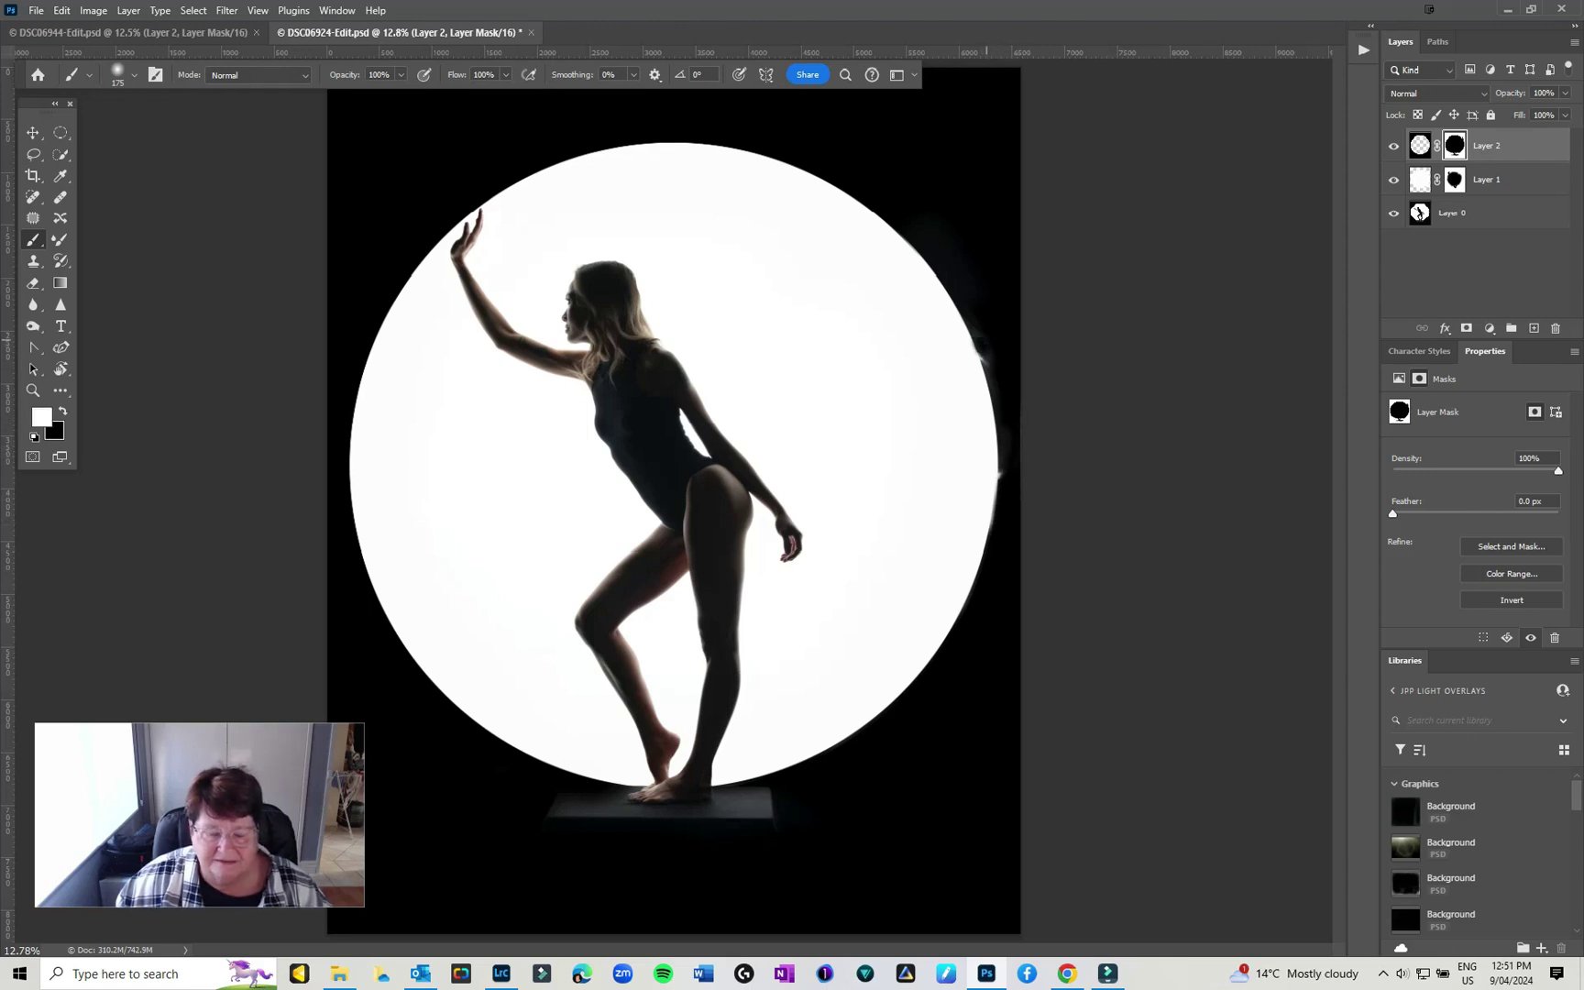
pyautogui.rightClick(979, 349)
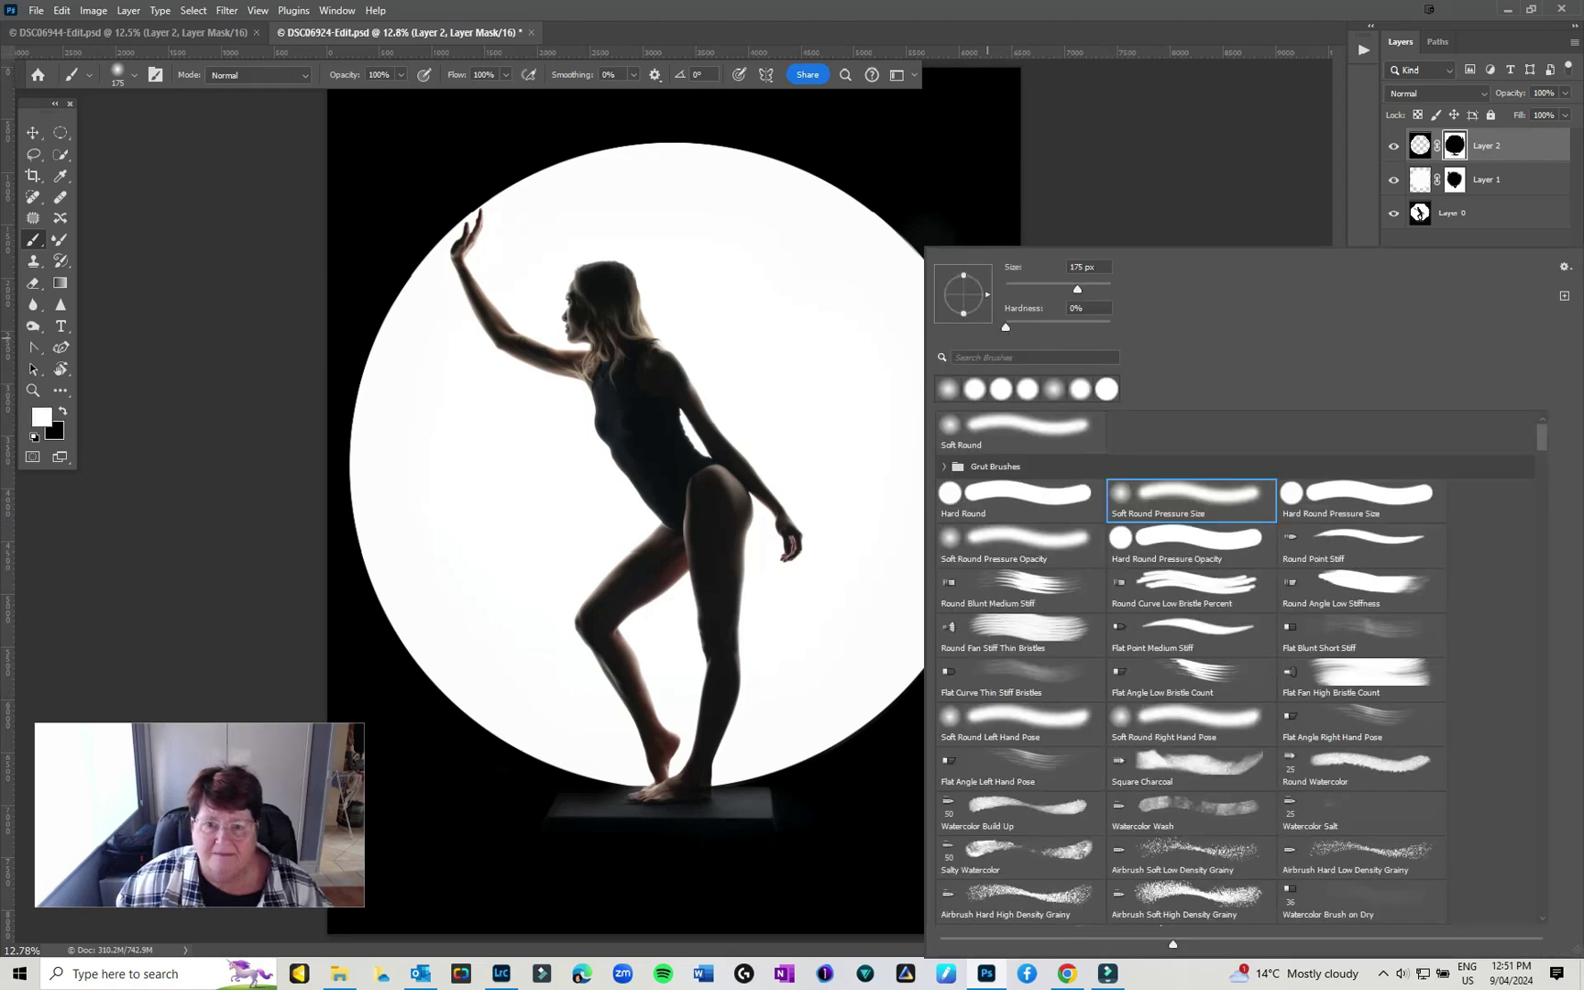
pyautogui.press('Return')
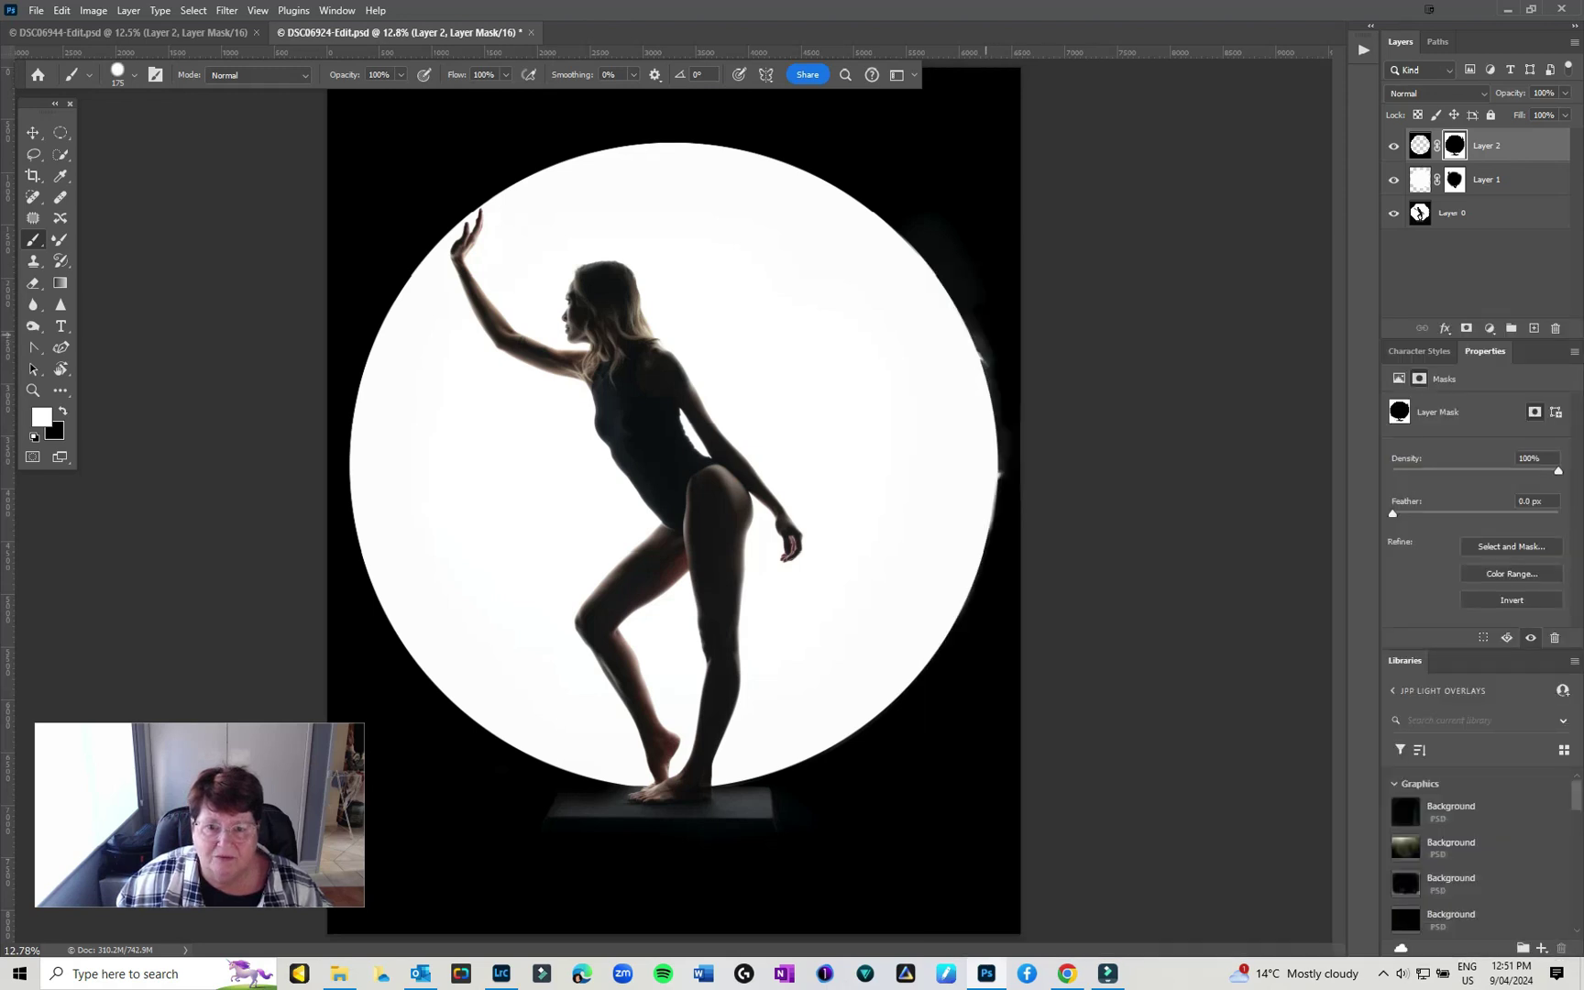
pyautogui.click(978, 336)
pyautogui.moveTo(978, 347); pyautogui.dragTo(999, 493)
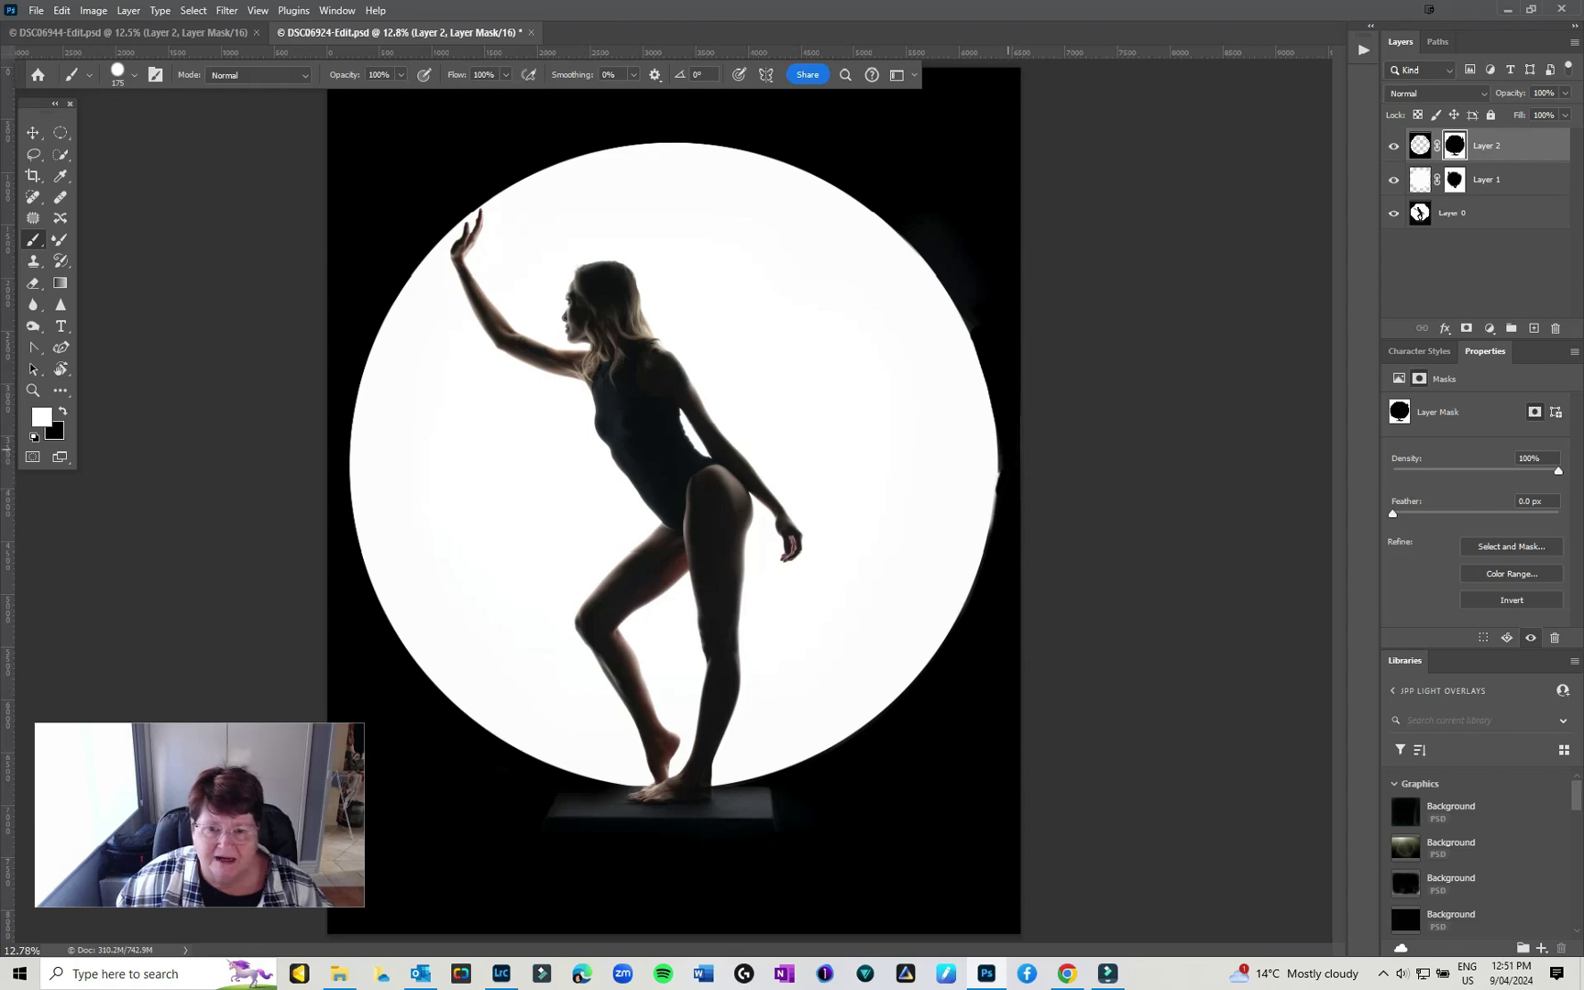
pyautogui.moveTo(998, 499); pyautogui.dragTo(994, 536)
pyautogui.moveTo(997, 430); pyautogui.dragTo(997, 463)
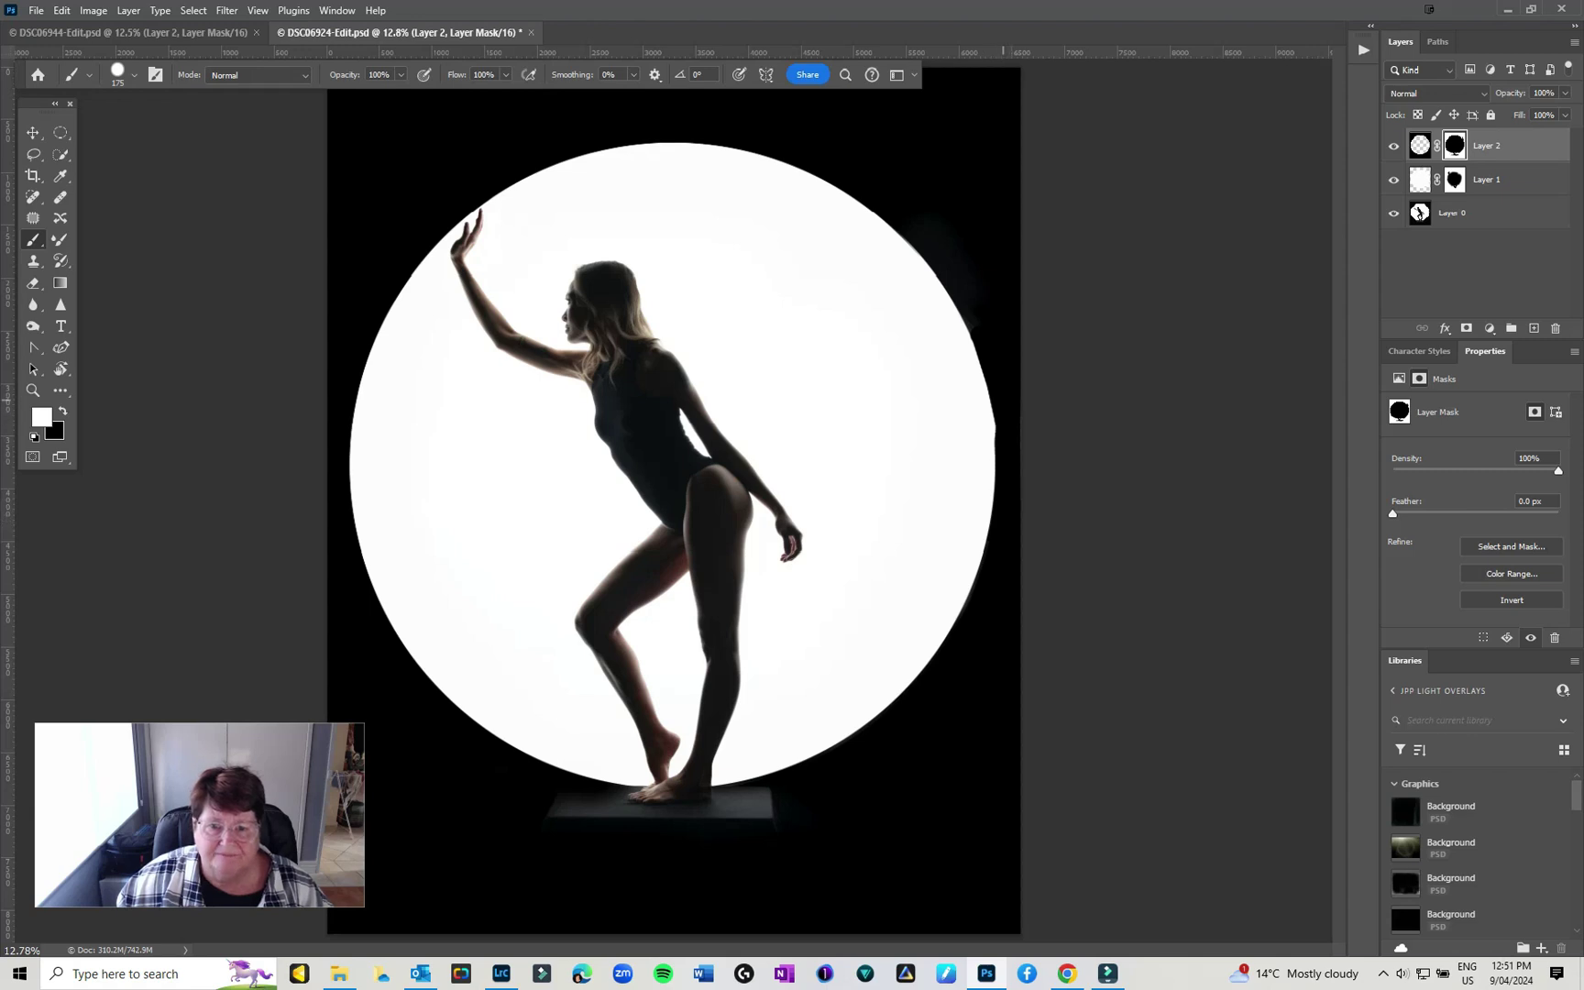